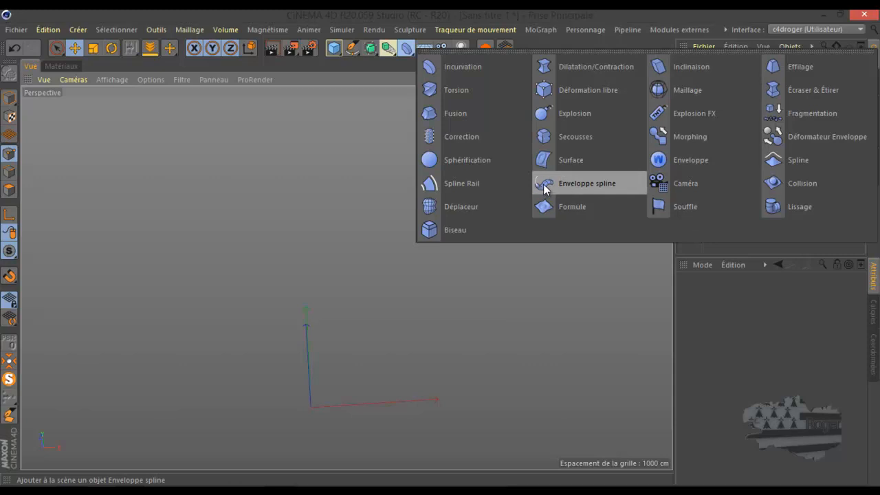
# Add an Enveloppe spline deformer to the scene and restore the default framing of the perspective view.
pyautogui.click(545, 187)
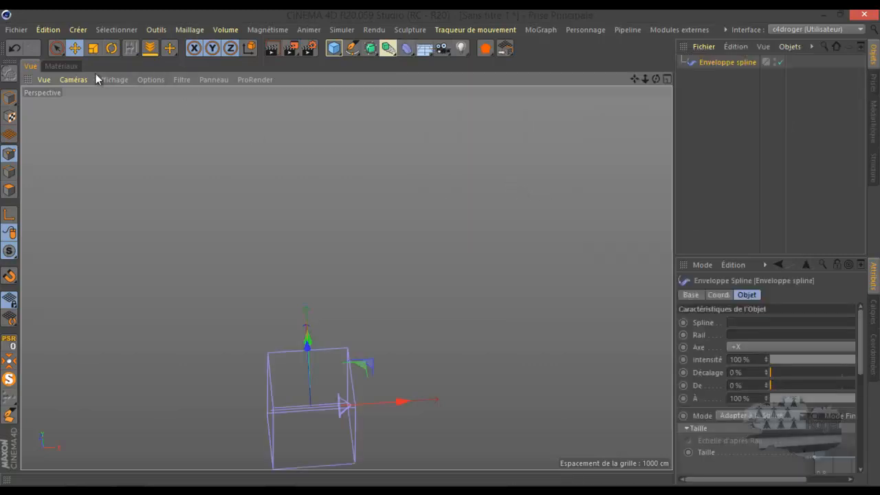
pyautogui.click(38, 78)
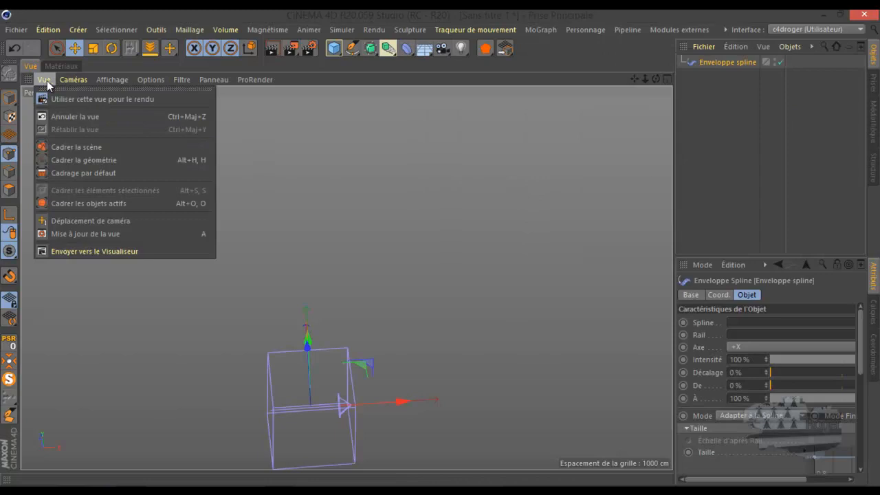
pyautogui.click(73, 171)
pyautogui.keyDown('alt'); pyautogui.moveTo(441, 248); pyautogui.dragTo(442, 246); pyautogui.keyUp('alt')
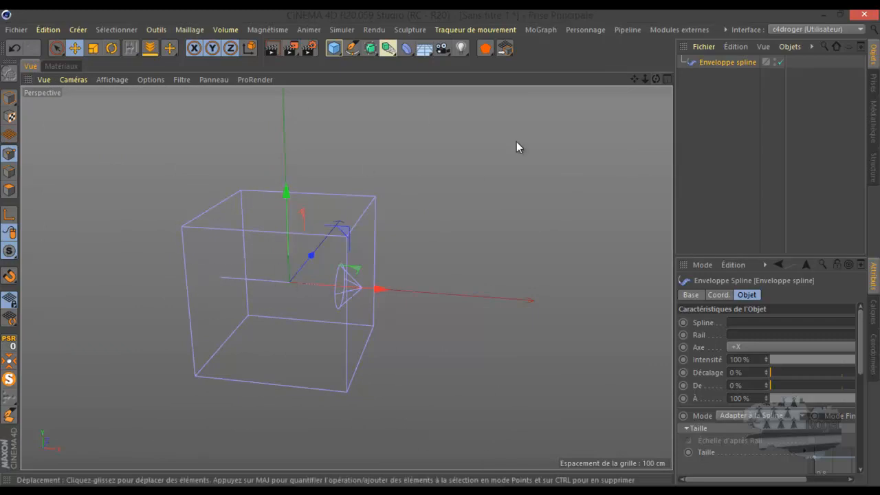
pyautogui.moveTo(635, 77)
pyautogui.mouseDown()
pyautogui.moveTo(444, 244)
pyautogui.moveTo(644, 76)
pyautogui.mouseUp()
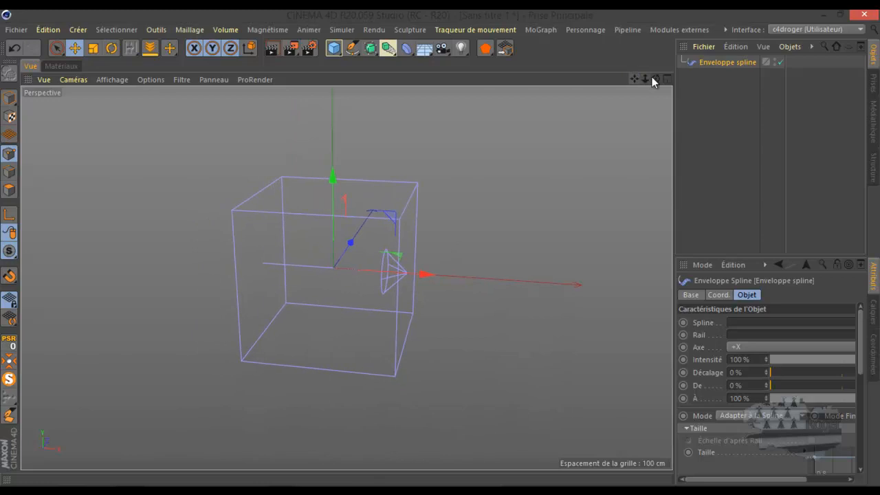
pyautogui.moveTo(442, 246); pyautogui.dragTo(653, 77)
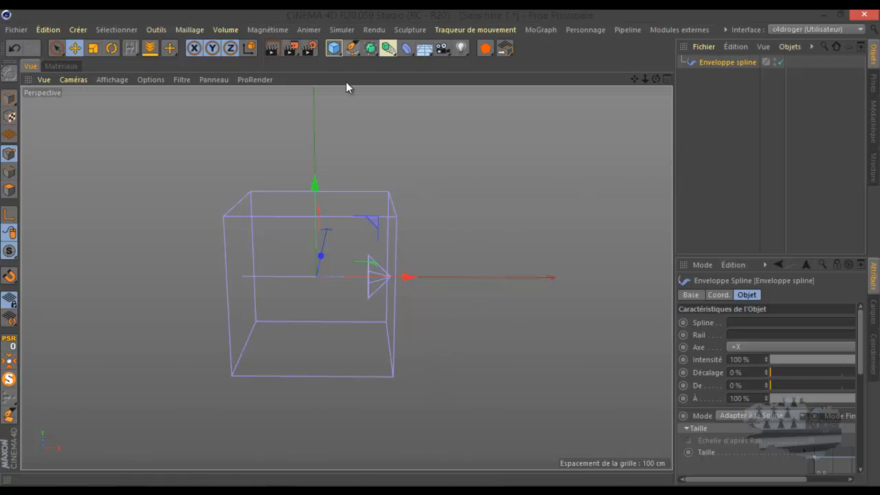
# Show the front view (Avant) at full size, framed closely on the deformer.
pyautogui.middleClick(363, 136)
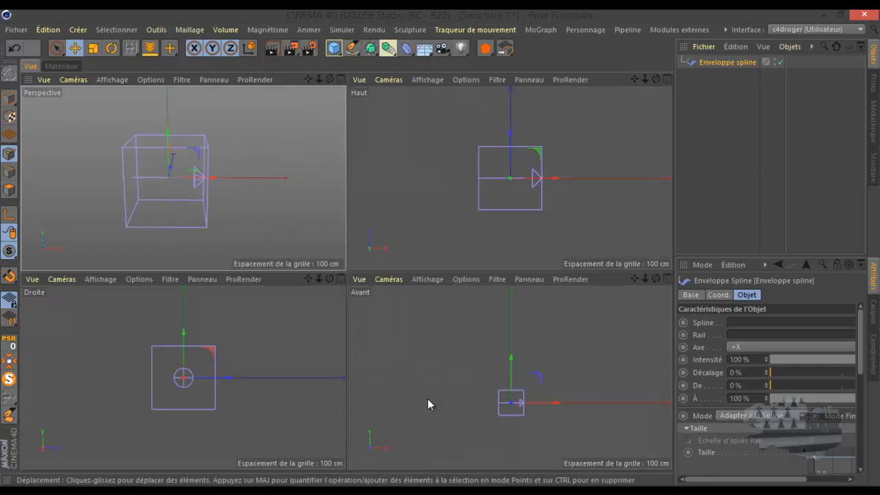
pyautogui.middleClick(601, 401)
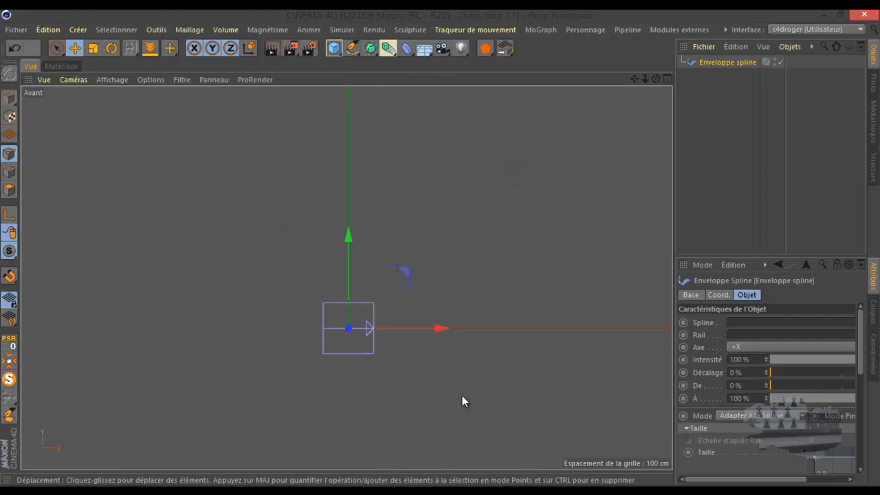
pyautogui.middleClick(369, 382)
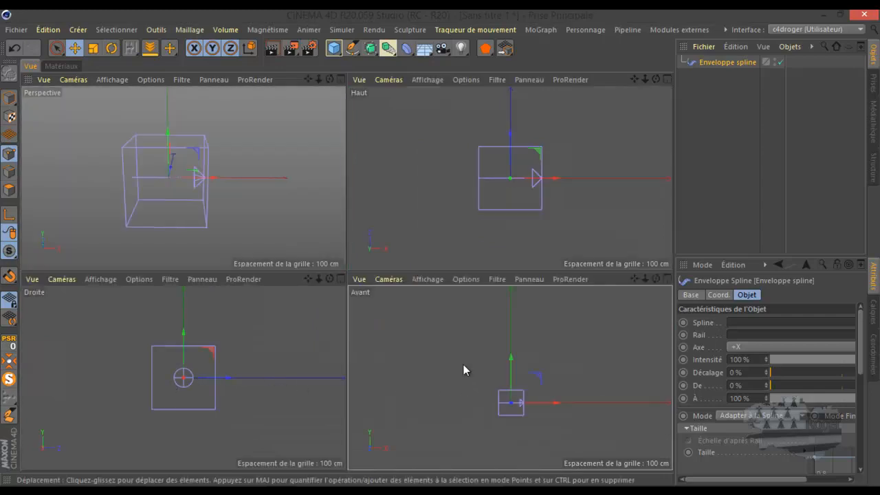
pyautogui.middleClick(464, 365)
pyautogui.middleClick(351, 277)
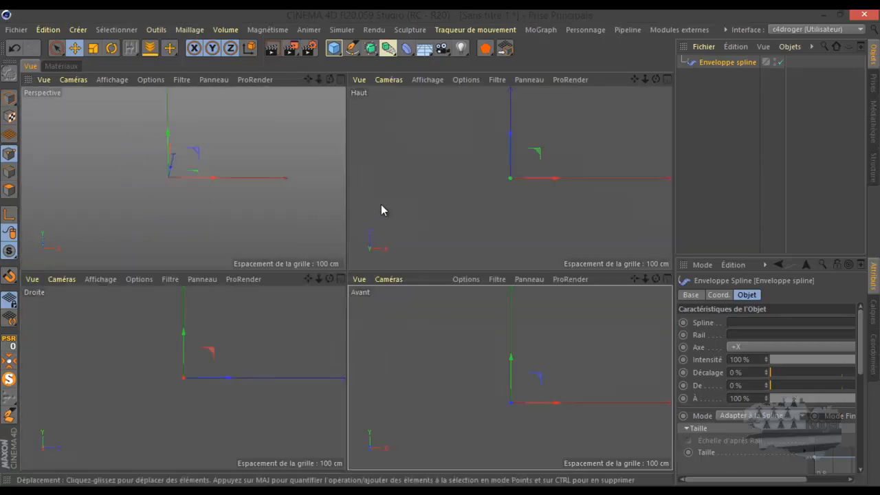
pyautogui.middleClick(437, 353)
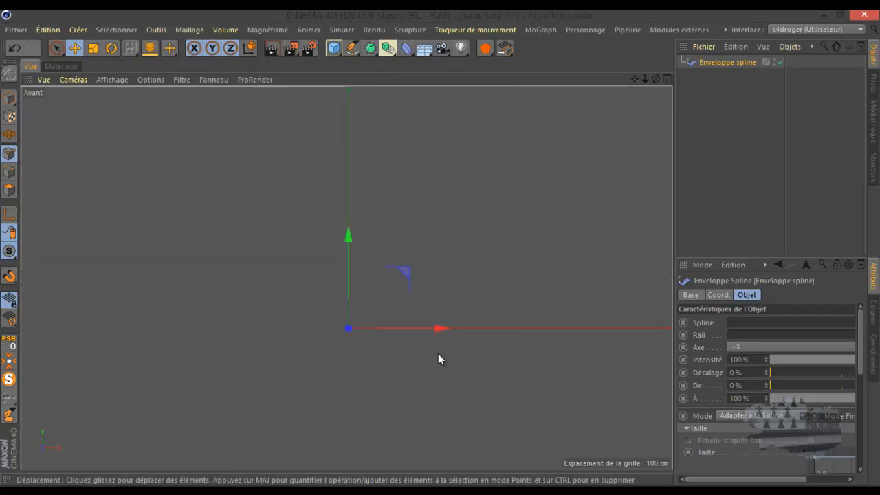
pyautogui.scroll(2, 338, 343)
pyautogui.scroll(2, 339, 341)
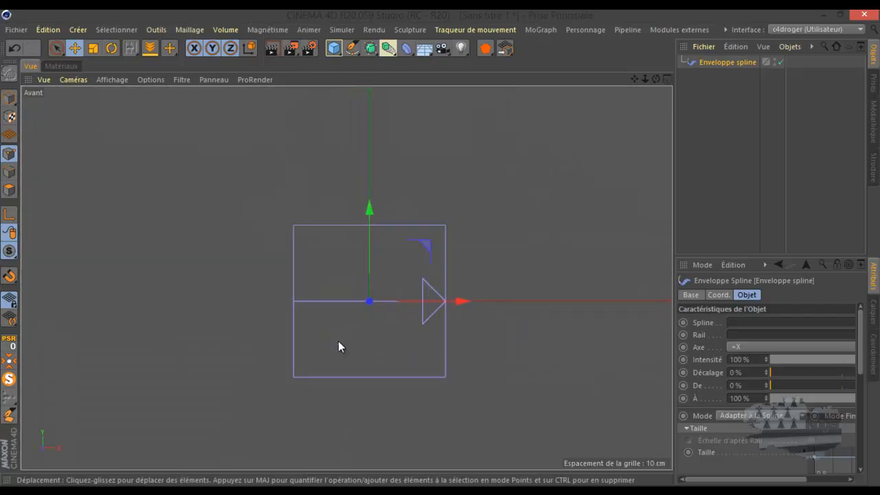
# Sketch a freehand wavy spline with two crests across the deformer using the Esquisser tool.
pyautogui.click(352, 49)
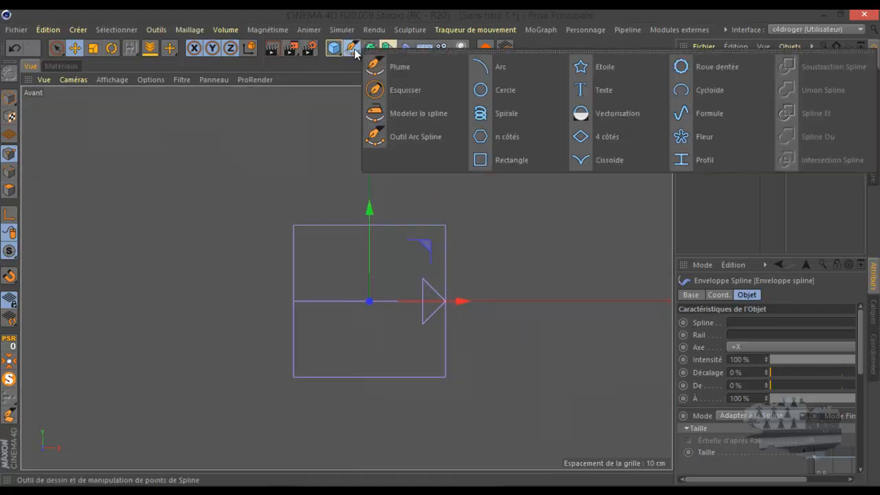
pyautogui.click(391, 92)
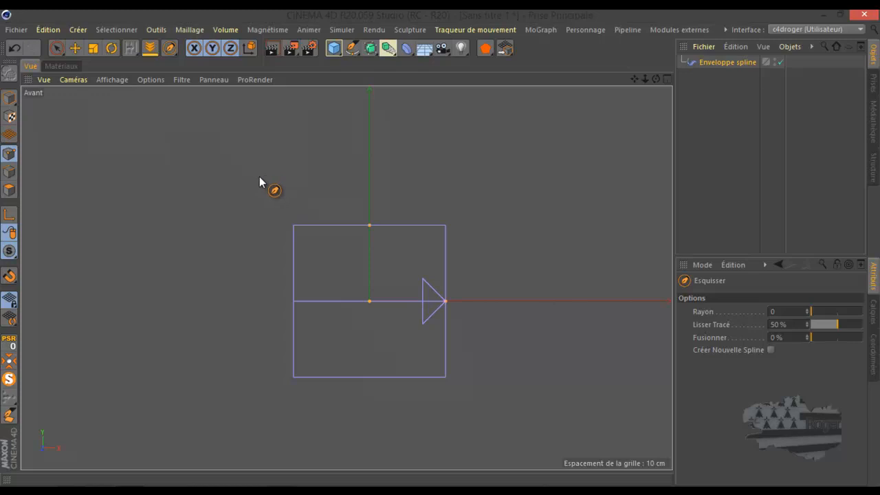
pyautogui.scroll(-2, 187, 226)
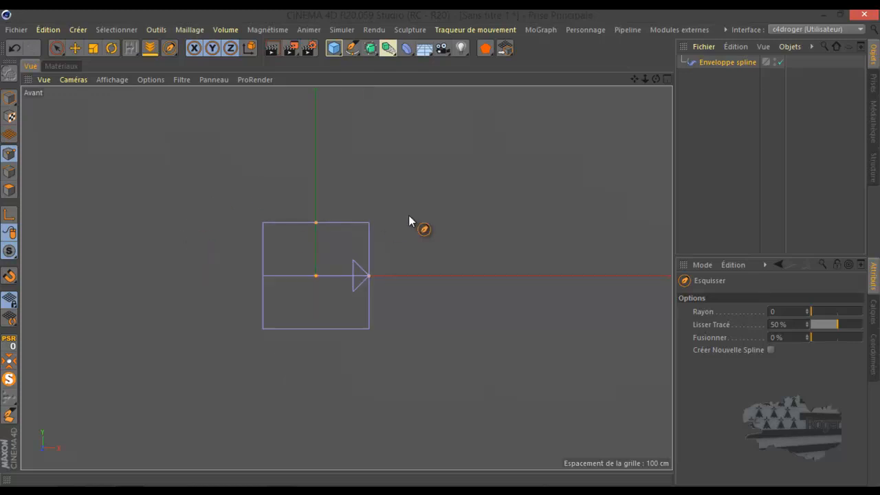
pyautogui.scroll(-3, 496, 225)
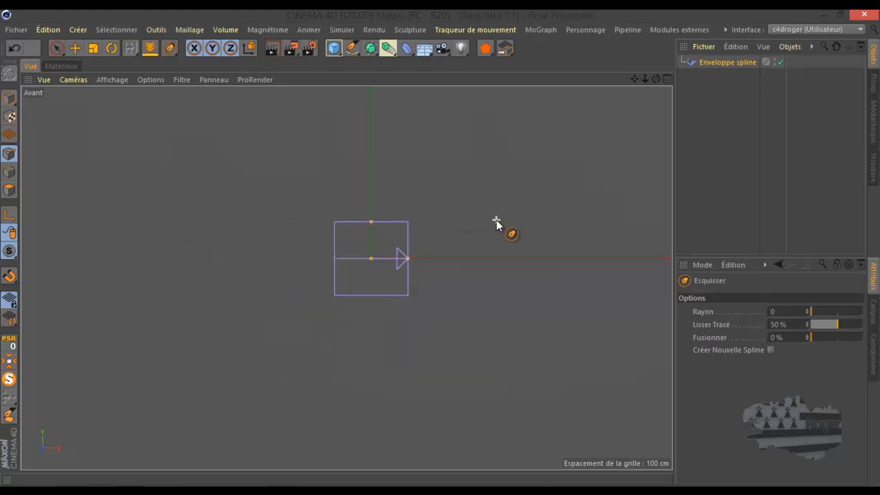
pyautogui.moveTo(127, 273)
pyautogui.mouseDown()
pyautogui.moveTo(186, 200)
pyautogui.moveTo(344, 255)
pyautogui.moveTo(451, 280)
pyautogui.mouseUp()
pyautogui.moveTo(550, 163); pyautogui.dragTo(596, 216)
pyautogui.moveTo(640, 283); pyautogui.dragTo(639, 283)
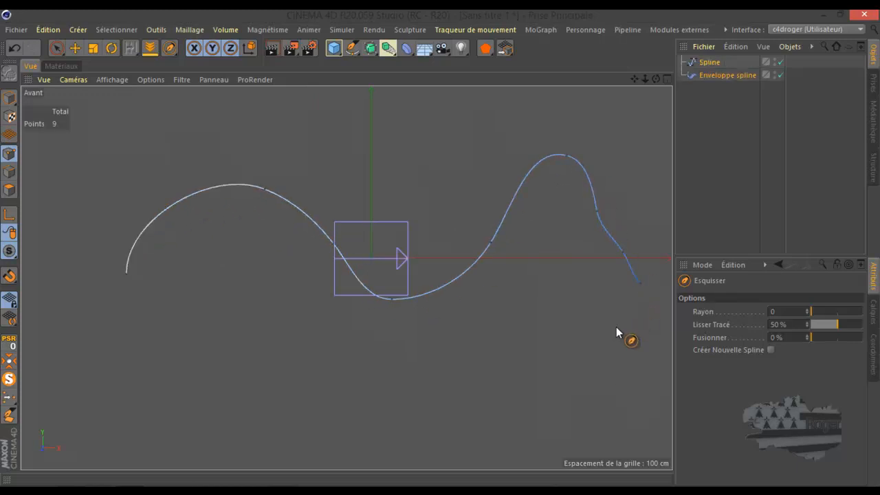
# Smooth the sketched curve along its length with the Modeler la spline tool at 51% intensity.
pyautogui.click(352, 48)
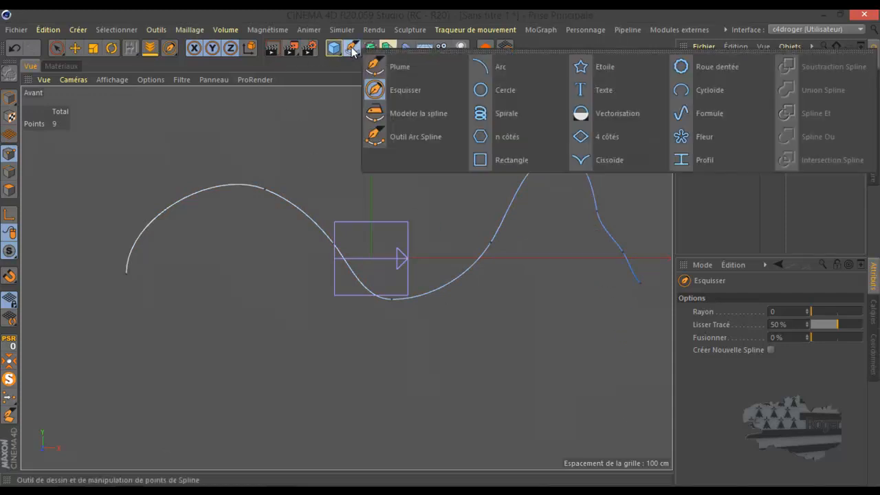
pyautogui.click(392, 114)
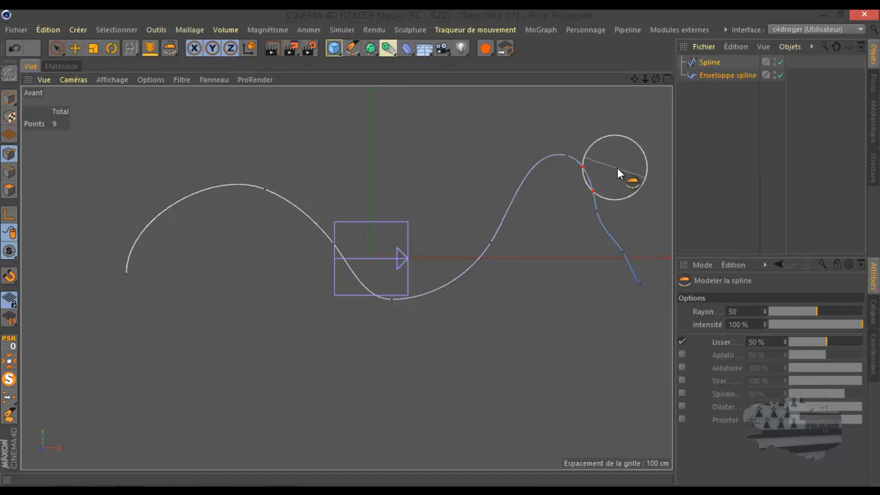
pyautogui.moveTo(855, 324); pyautogui.dragTo(818, 326)
pyautogui.moveTo(557, 153); pyautogui.dragTo(635, 274)
pyautogui.moveTo(516, 243)
pyautogui.mouseDown()
pyautogui.moveTo(428, 289)
pyautogui.moveTo(237, 196)
pyautogui.moveTo(153, 206)
pyautogui.moveTo(103, 303)
pyautogui.mouseUp()
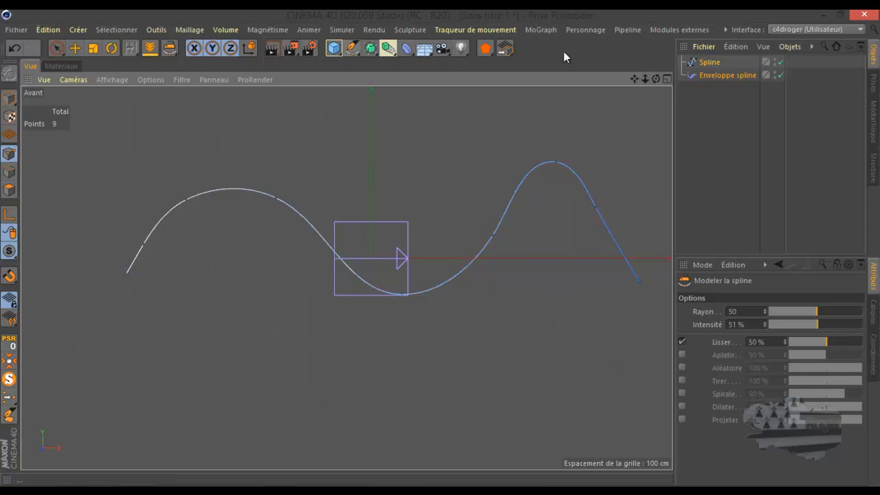
# Delete the sketched spline from the scene.
pyautogui.click(75, 48)
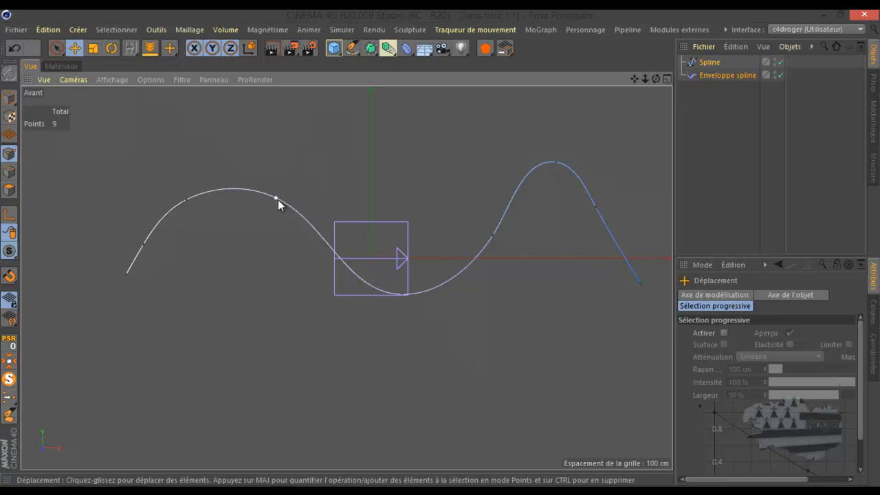
pyautogui.click(713, 63)
pyautogui.press('Delete')
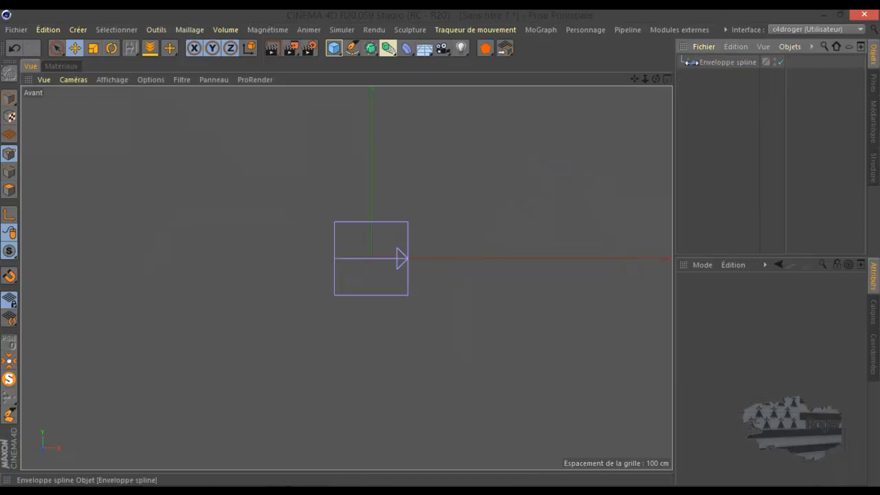
# Draw a five-point Bézier wave with the Plume tool, with two crests and a trough at the deformer.
pyautogui.click(352, 48)
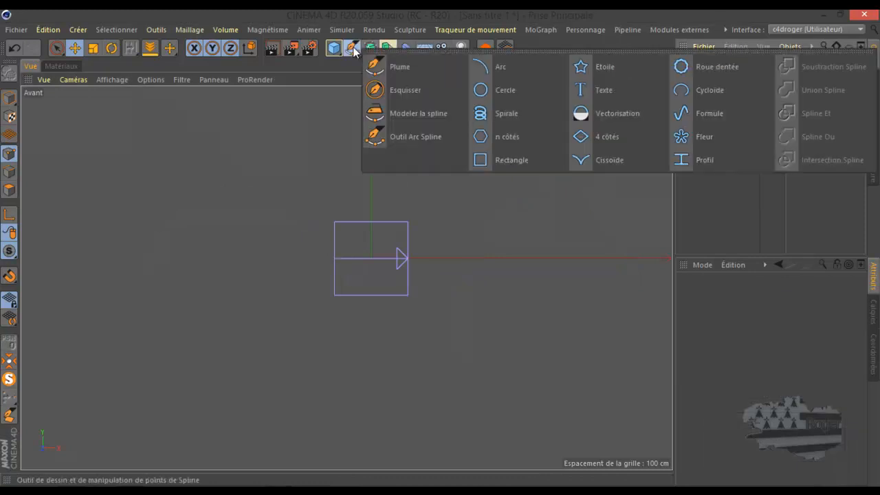
pyautogui.click(390, 65)
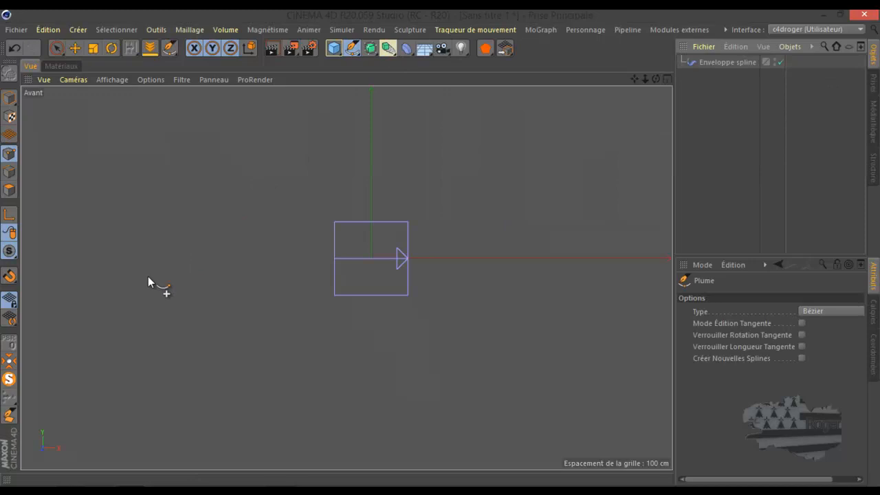
pyautogui.moveTo(134, 286); pyautogui.dragTo(163, 255)
pyautogui.moveTo(255, 179); pyautogui.dragTo(299, 180)
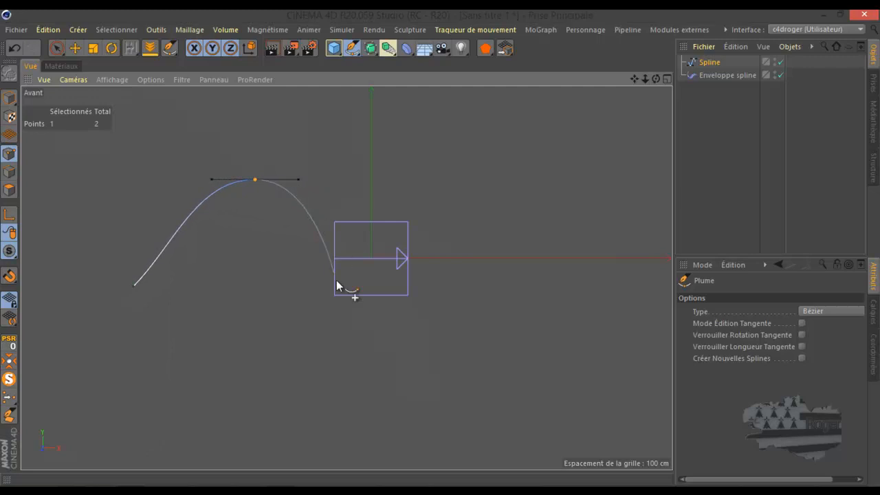
pyautogui.moveTo(363, 312); pyautogui.dragTo(388, 311)
pyautogui.moveTo(478, 185); pyautogui.dragTo(516, 184)
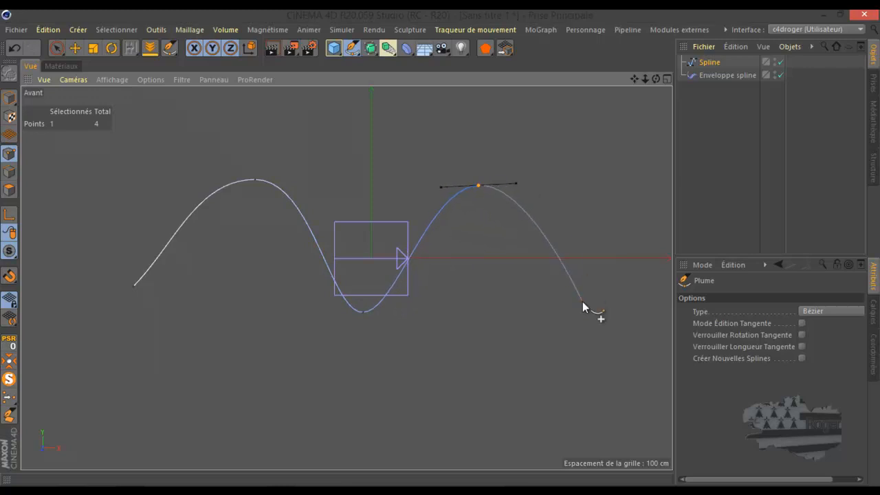
pyautogui.moveTo(582, 301); pyautogui.dragTo(585, 315)
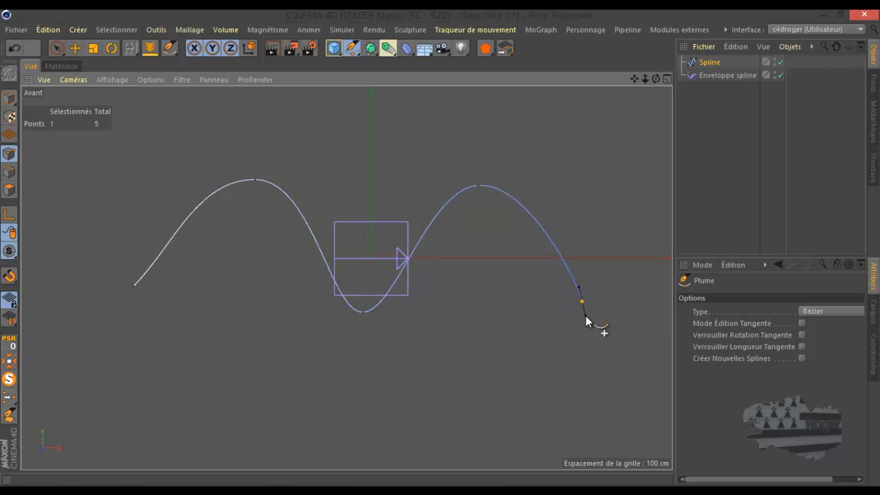
pyautogui.click(77, 48)
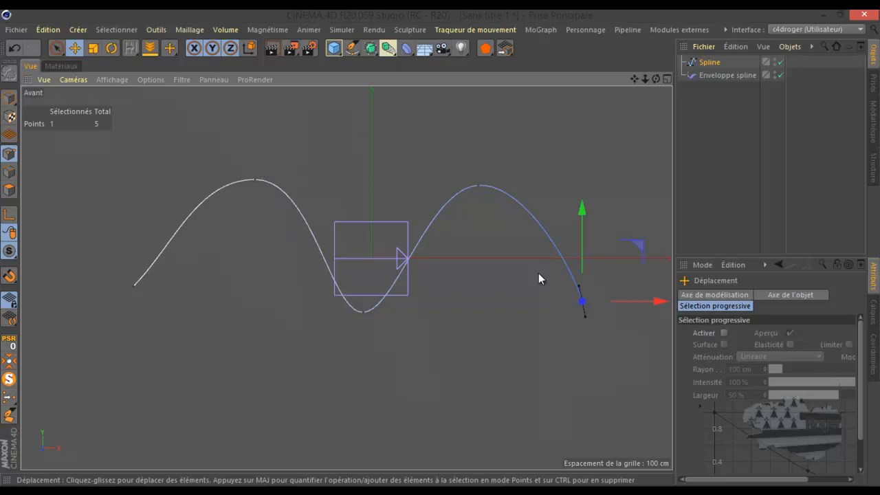
# Try sketching a freehand wavy stroke above the Bézier wave with the Esquisser tool, and undo it.
pyautogui.click(352, 50)
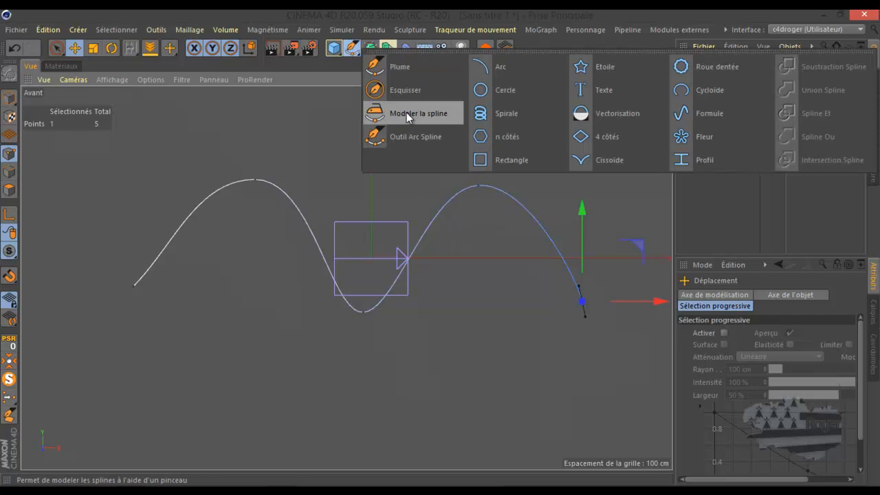
pyautogui.click(395, 90)
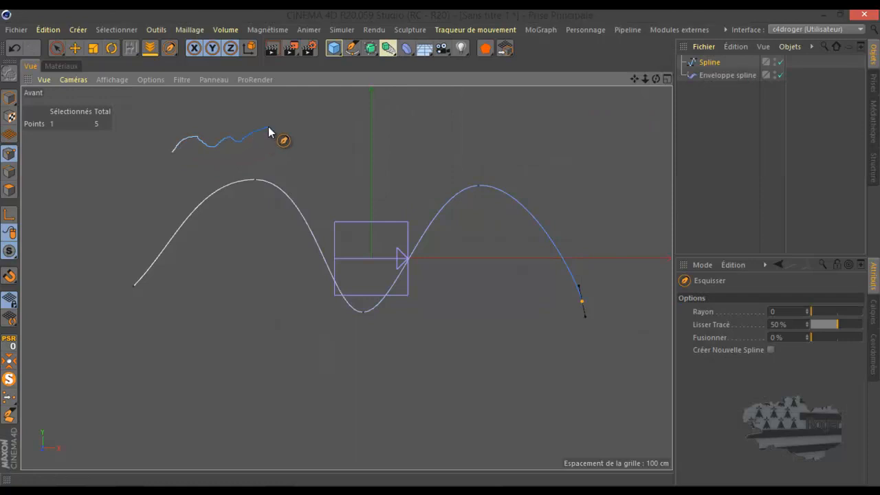
pyautogui.moveTo(425, 128); pyautogui.dragTo(427, 129)
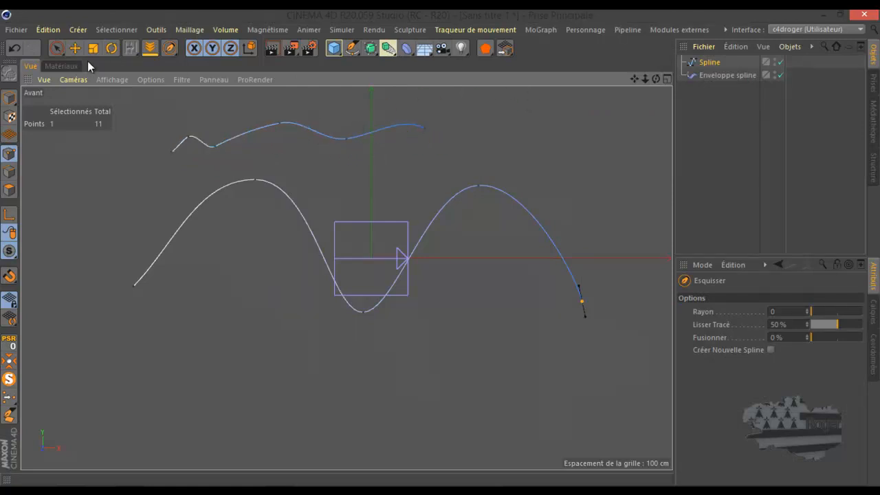
pyautogui.click(15, 47)
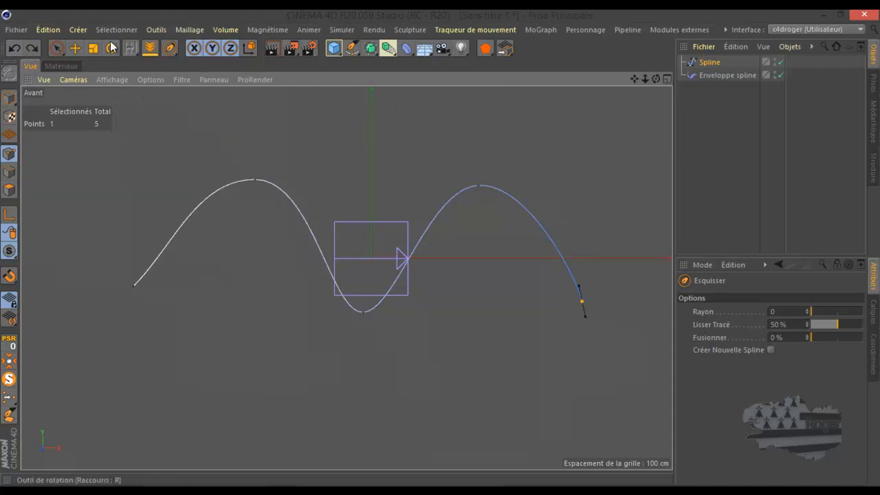
pyautogui.click(75, 47)
# Make the Enveloppe spline deformer a child of the wave spline in the object hierarchy.
pyautogui.middleClick(319, 218)
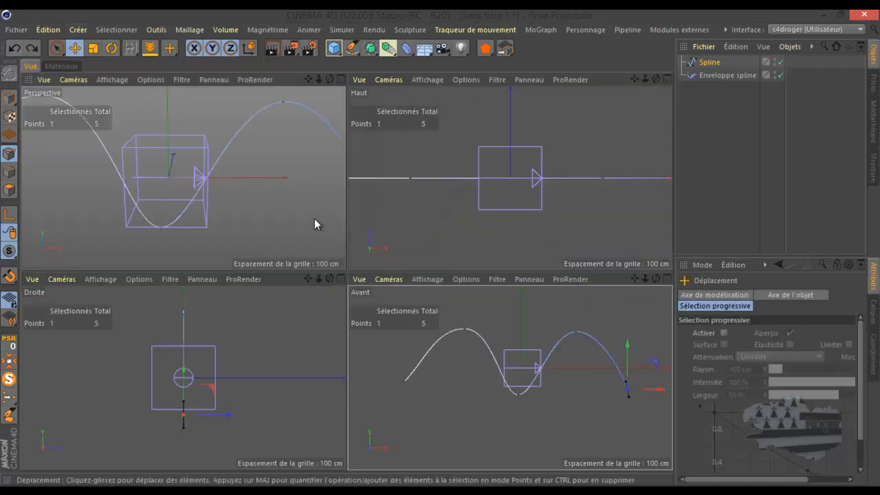
pyautogui.middleClick(315, 220)
pyautogui.scroll(-3, 340, 236)
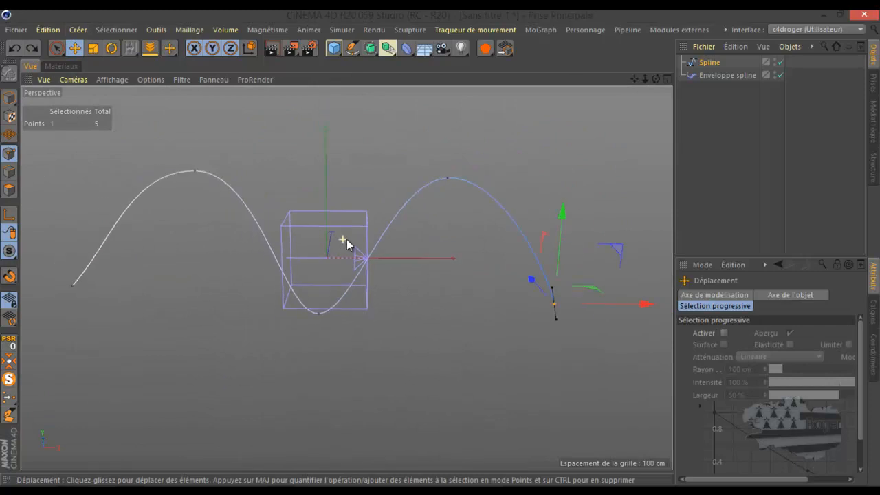
pyautogui.moveTo(656, 79); pyautogui.dragTo(440, 249)
pyautogui.click(706, 98)
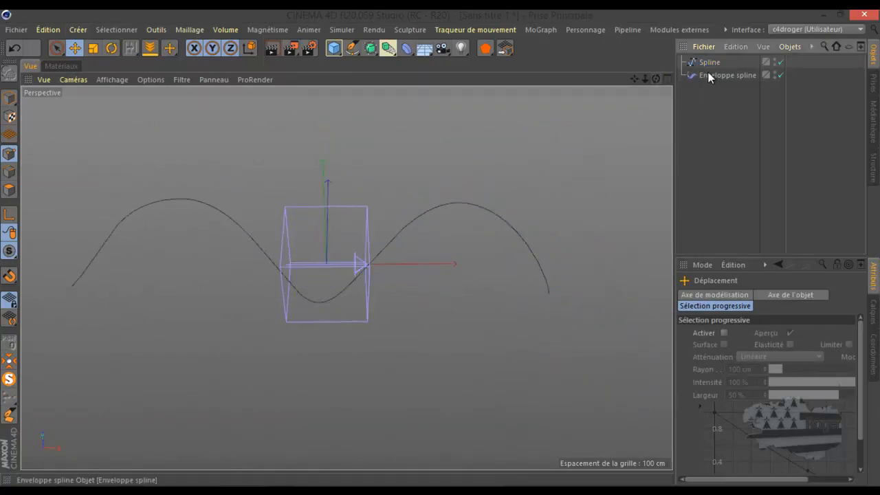
pyautogui.moveTo(708, 75); pyautogui.dragTo(710, 63)
pyautogui.scroll(-2, 627, 158)
pyautogui.moveTo(656, 78); pyautogui.dragTo(442, 249)
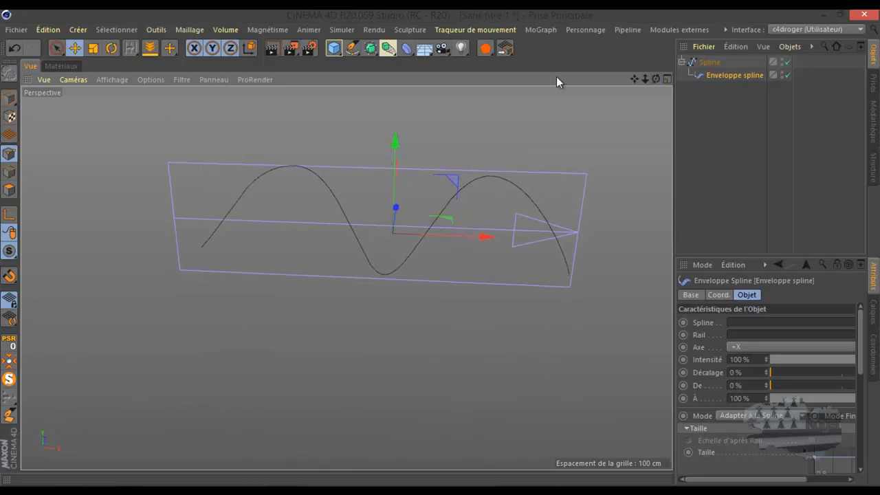
# Add a 200 cm cube to the scene and make the Enveloppe spline deformer its child.
pyautogui.click(353, 50)
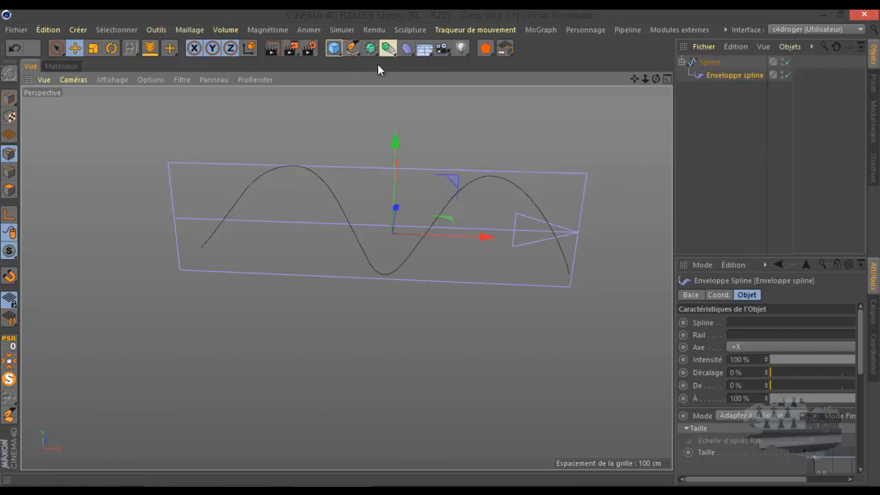
pyautogui.click(333, 49)
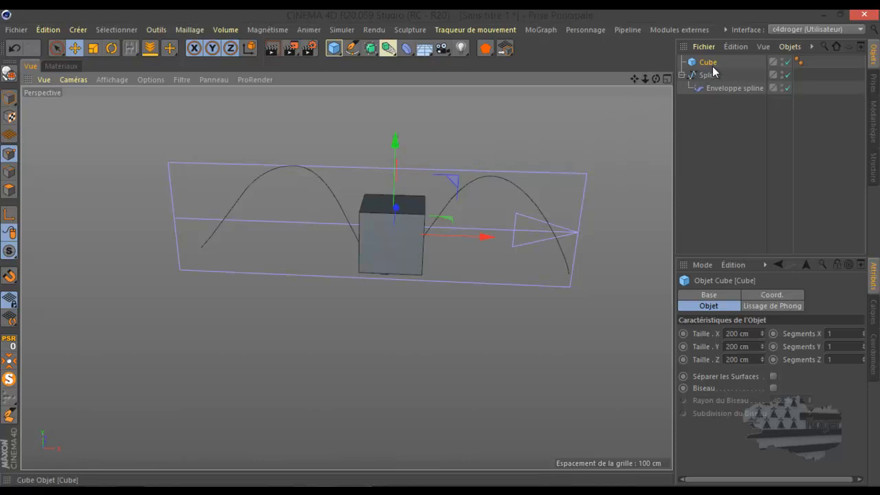
pyautogui.moveTo(714, 87); pyautogui.dragTo(715, 114)
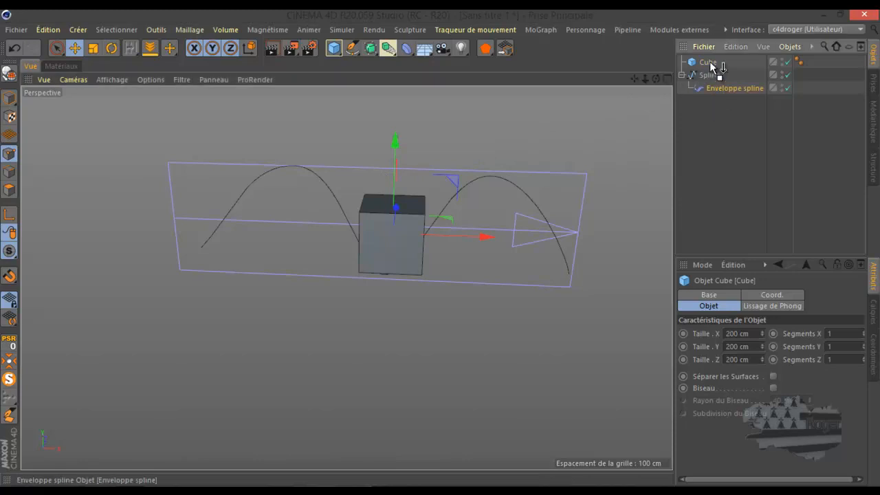
pyautogui.moveTo(710, 62); pyautogui.dragTo(709, 63)
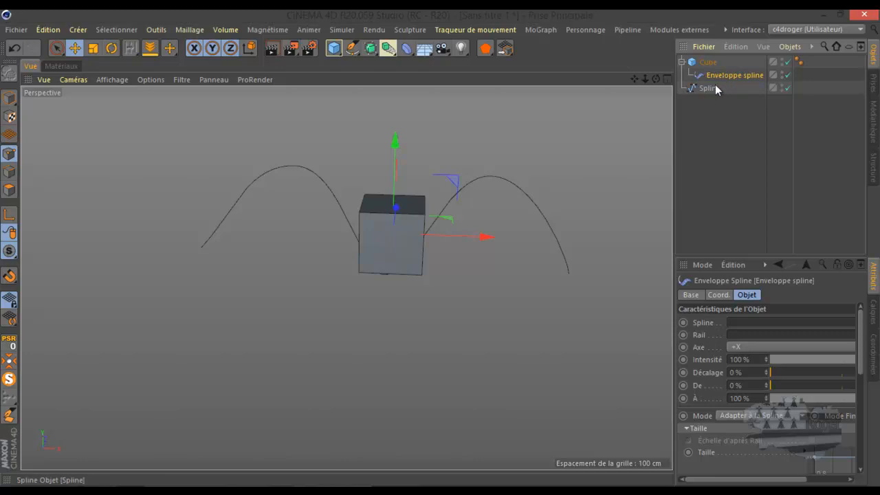
# Assign the wave spline as the Spline that the Enveloppe spline deformer follows.
pyautogui.moveTo(749, 287); pyautogui.dragTo(746, 322)
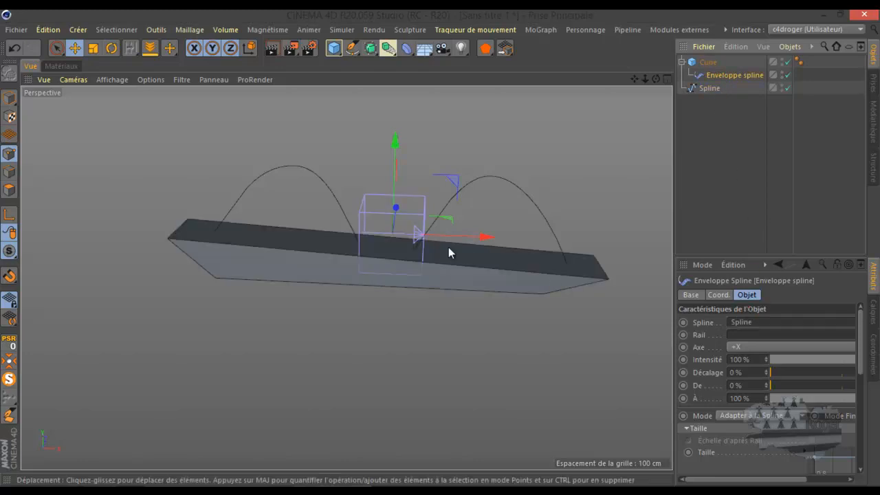
pyautogui.moveTo(638, 78); pyautogui.dragTo(440, 247)
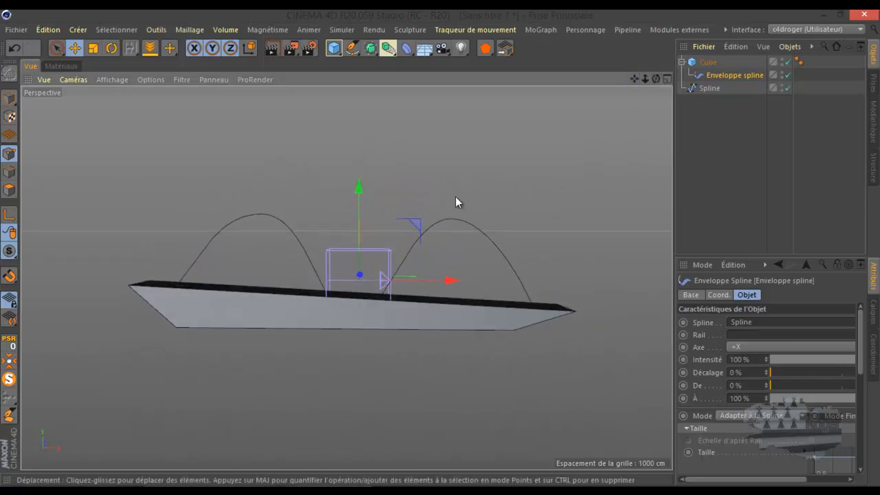
# Try subdividing the cube by setting its Segments Y to 30.
pyautogui.click(708, 62)
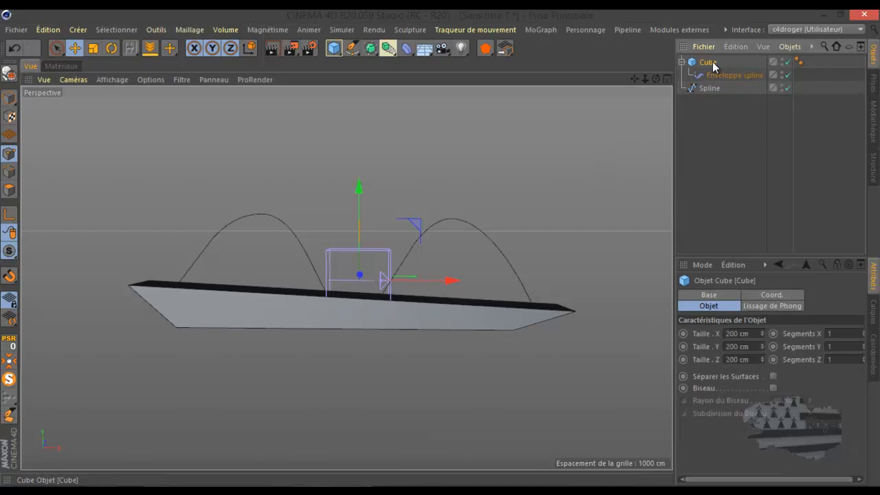
pyautogui.click(864, 345)
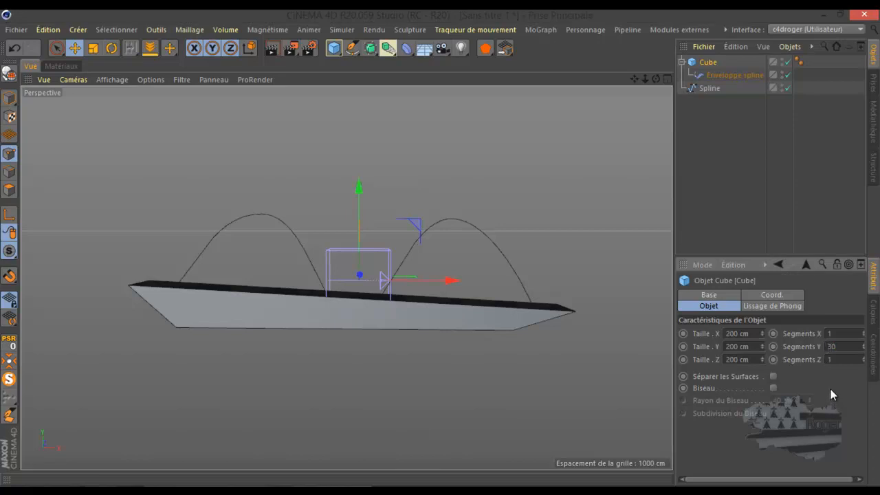
pyautogui.click(742, 205)
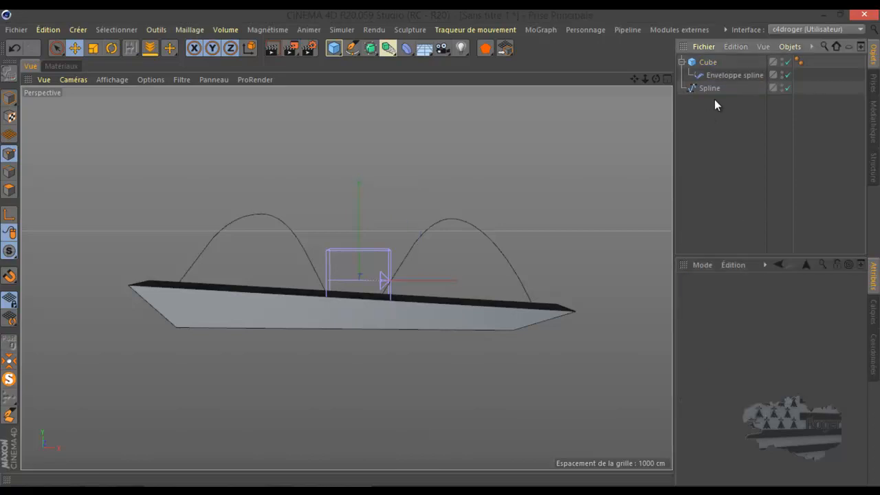
pyautogui.click(720, 76)
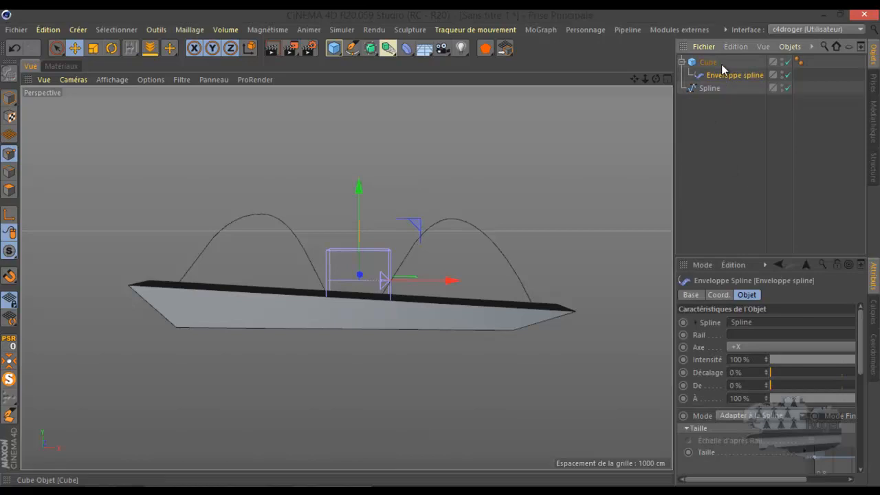
# Set the cube's Segments Y to 1 and its Segments X to 30.
pyautogui.click(710, 63)
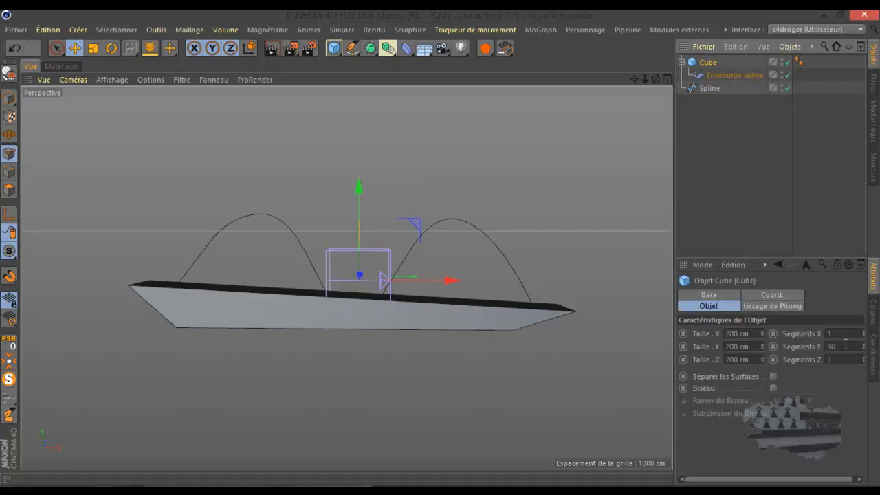
pyautogui.moveTo(845, 344); pyautogui.dragTo(824, 348)
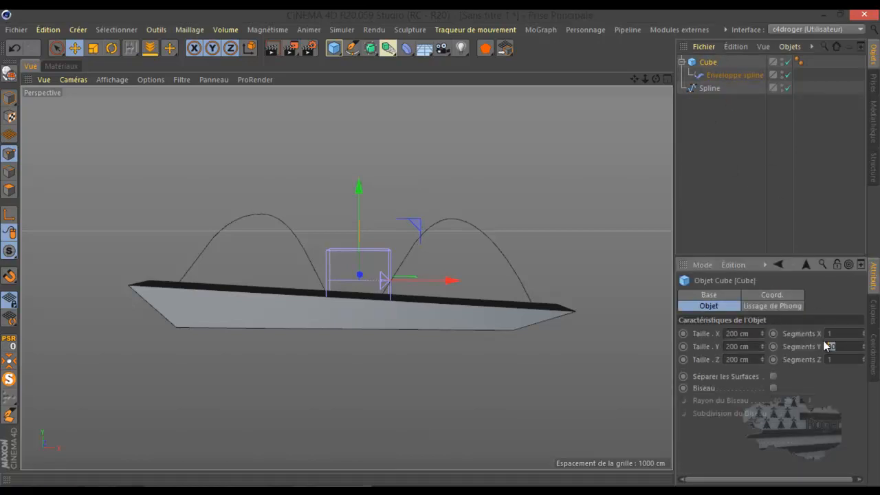
pyautogui.write('1')
pyautogui.moveTo(844, 334); pyautogui.dragTo(810, 342)
pyautogui.write('30')
pyautogui.press('Return')
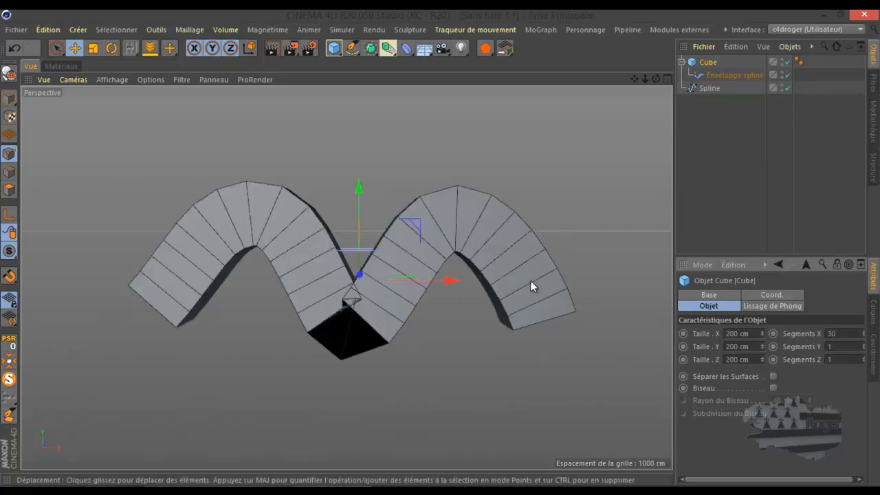
# Raise the cube's Segments X to 35.
pyautogui.moveTo(656, 78)
pyautogui.mouseDown()
pyautogui.moveTo(441, 247)
pyautogui.moveTo(653, 78)
pyautogui.mouseUp()
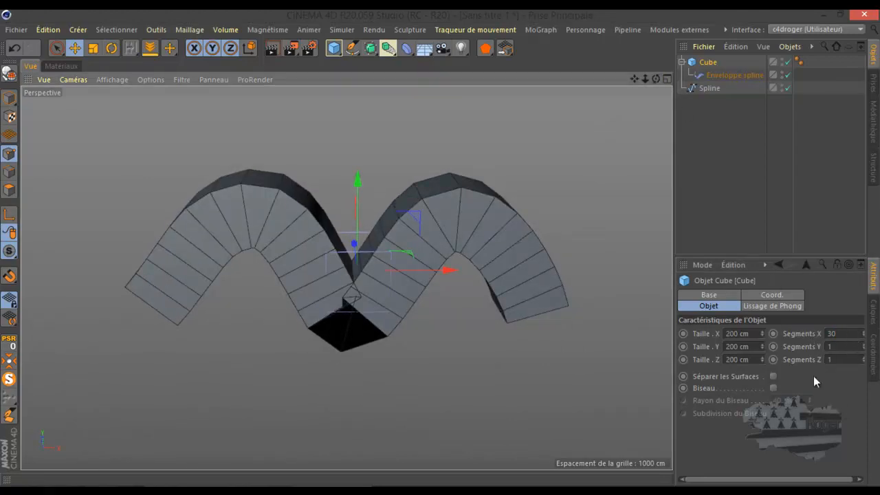
pyautogui.moveTo(813, 479); pyautogui.dragTo(851, 476)
pyautogui.moveTo(862, 334); pyautogui.dragTo(863, 339)
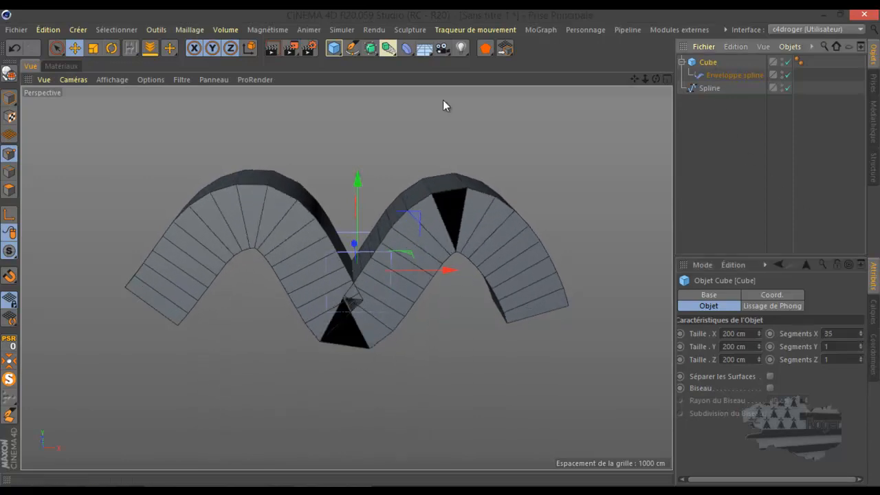
# Scale the cube down uniformly to about 57.6 cm per side and raise its Segments X to 64.
pyautogui.click(9, 99)
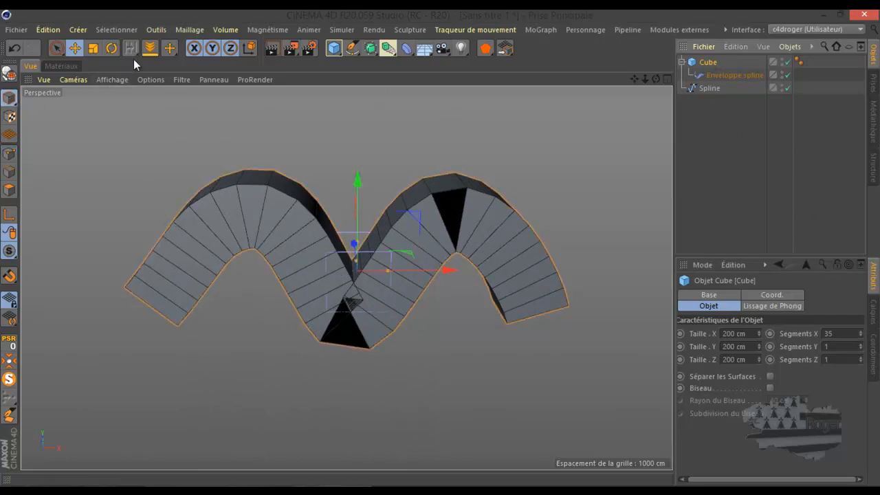
pyautogui.click(93, 48)
pyautogui.moveTo(468, 124); pyautogui.dragTo(170, 279)
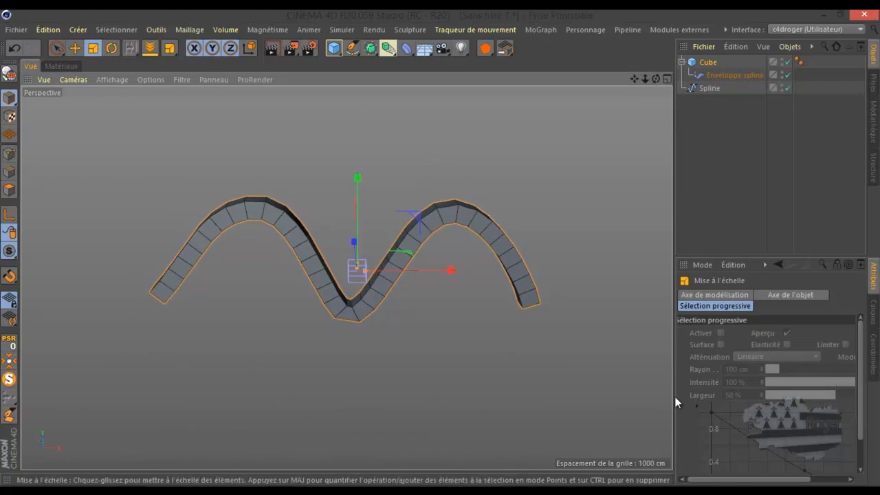
pyautogui.click(709, 62)
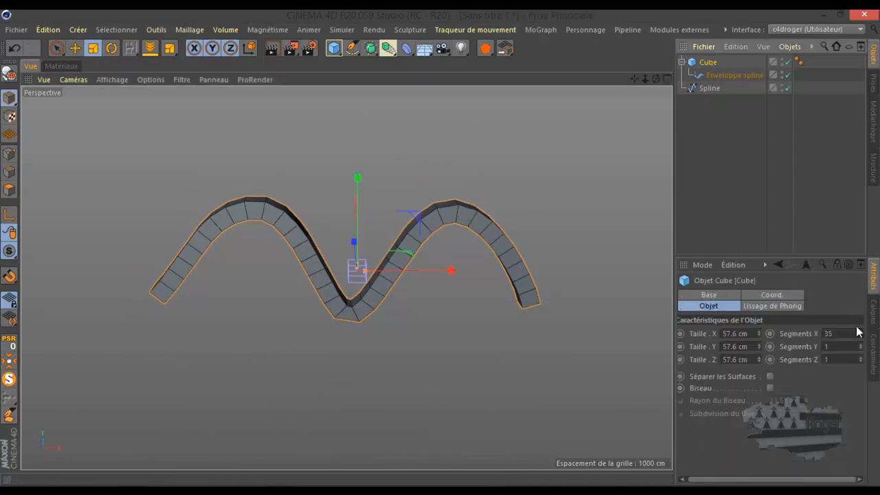
pyautogui.moveTo(861, 333); pyautogui.dragTo(861, 333)
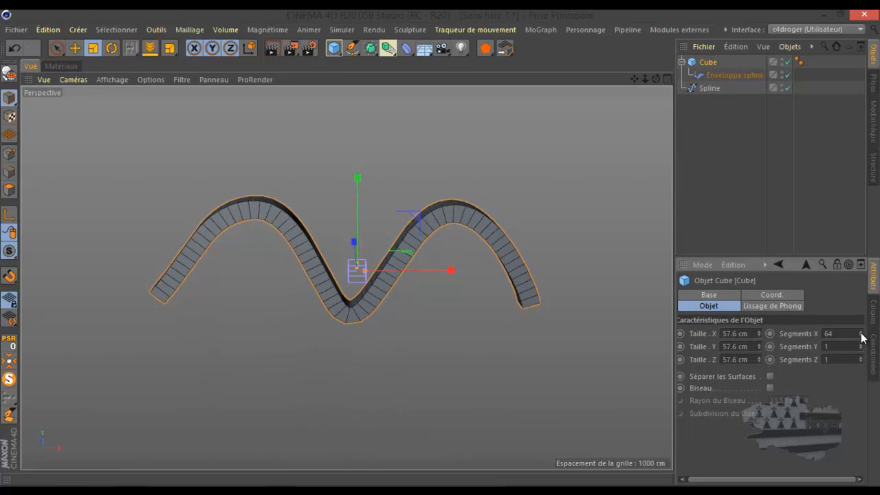
# Widen the wave spline's trough in the front view by lengthening the Bézier tangents of its middle point.
pyautogui.click(710, 88)
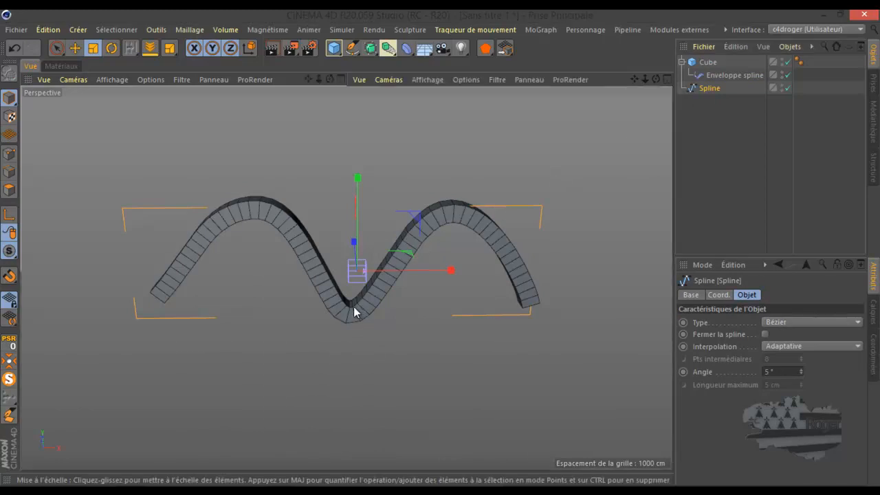
pyautogui.middleClick(353, 307)
pyautogui.middleClick(457, 394)
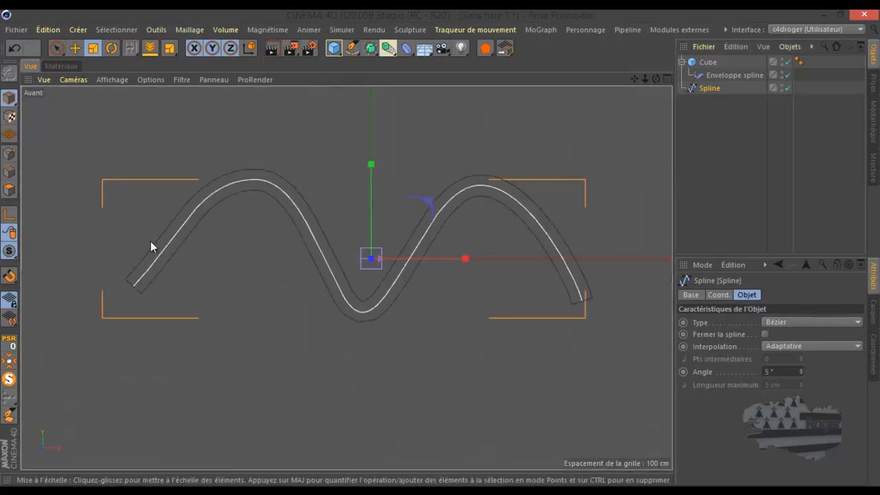
pyautogui.click(9, 154)
pyautogui.click(361, 311)
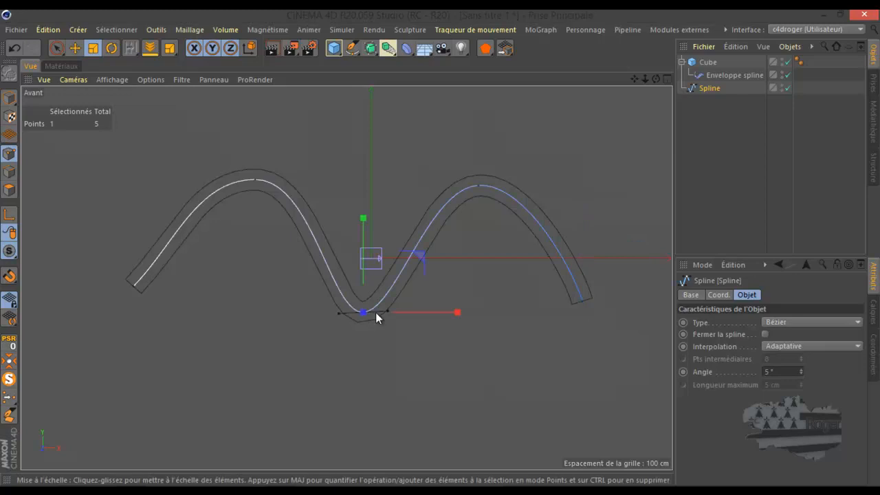
pyautogui.moveTo(339, 312); pyautogui.dragTo(303, 314)
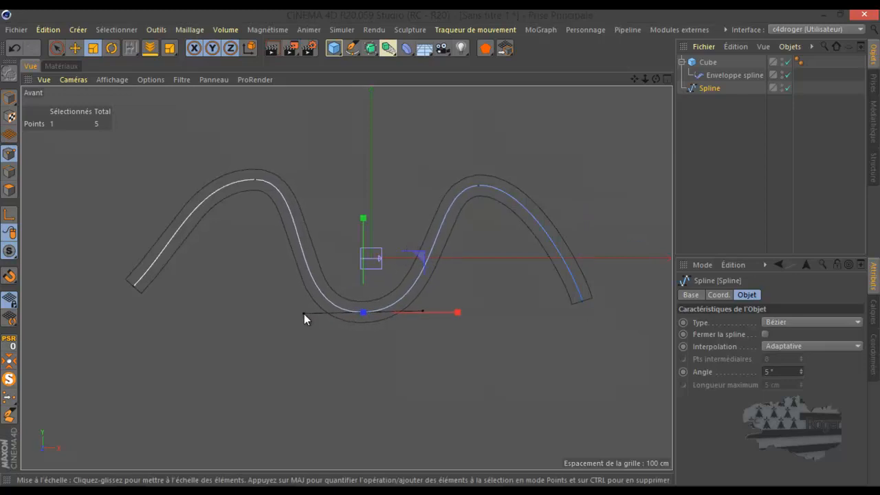
pyautogui.middleClick(422, 351)
pyautogui.middleClick(318, 235)
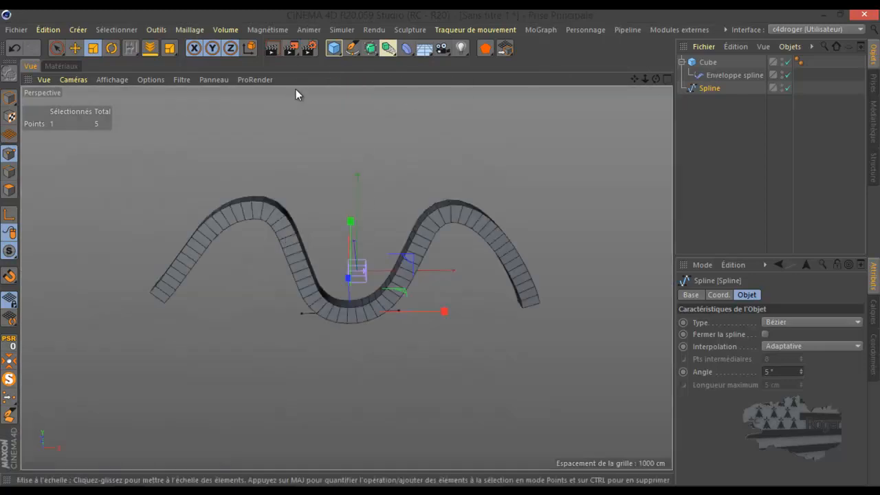
# Return to Model mode with the Move tool active and examine the wrapped cube from several angles.
pyautogui.click(74, 48)
pyautogui.click(9, 98)
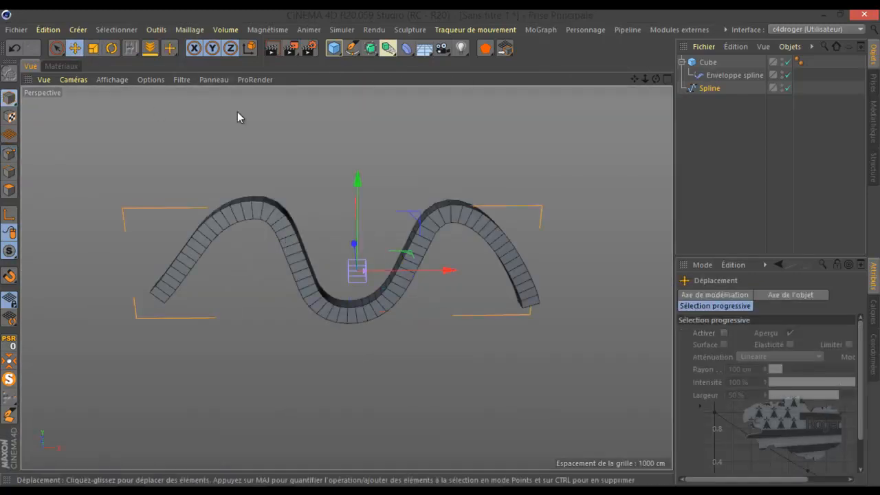
pyautogui.moveTo(658, 79); pyautogui.dragTo(455, 275)
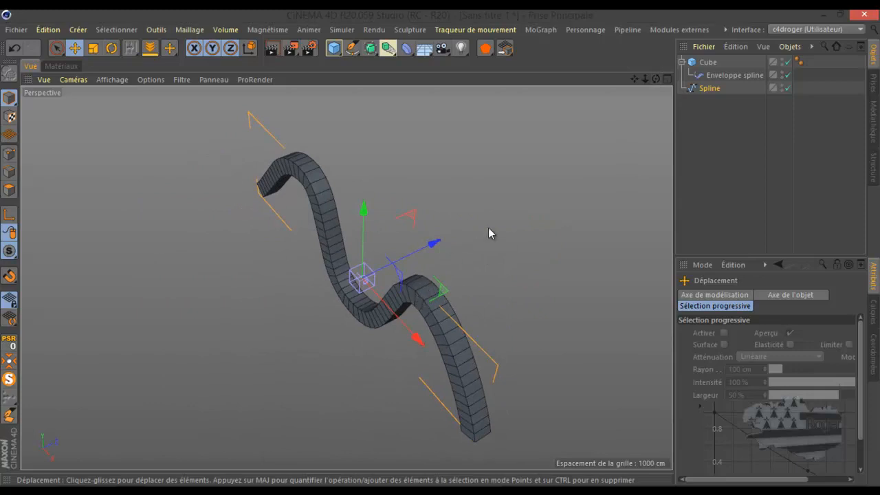
pyautogui.moveTo(656, 79); pyautogui.dragTo(440, 247)
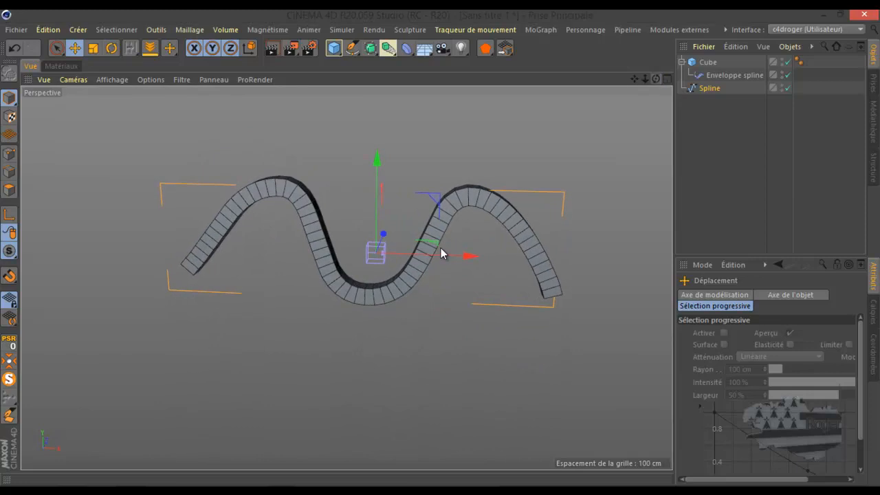
# Enlarge the attributes area for the Enveloppe spline deformer and set its Axe to +Y.
pyautogui.click(727, 75)
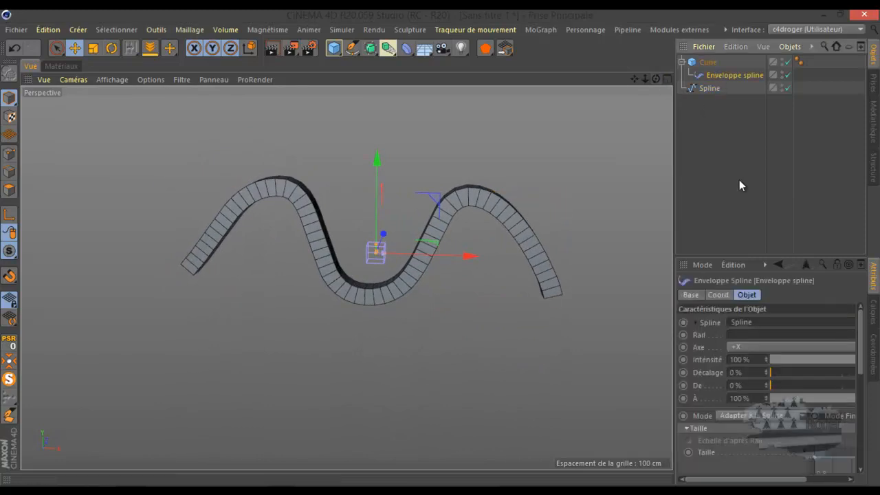
pyautogui.moveTo(740, 253); pyautogui.dragTo(726, 162)
pyautogui.moveTo(672, 207); pyautogui.dragTo(583, 206)
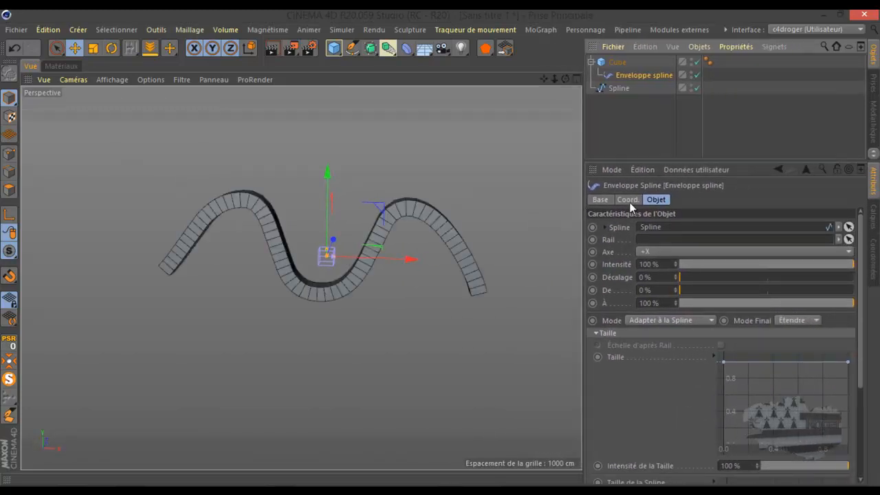
pyautogui.click(662, 251)
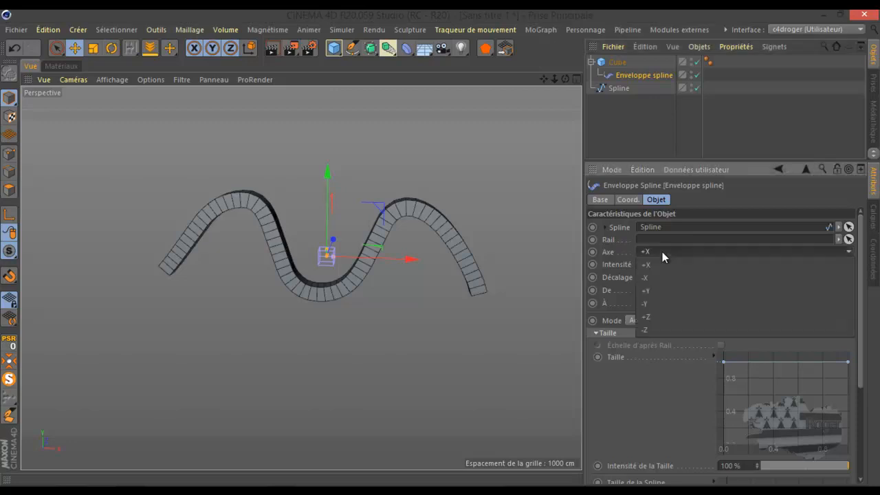
pyautogui.click(659, 290)
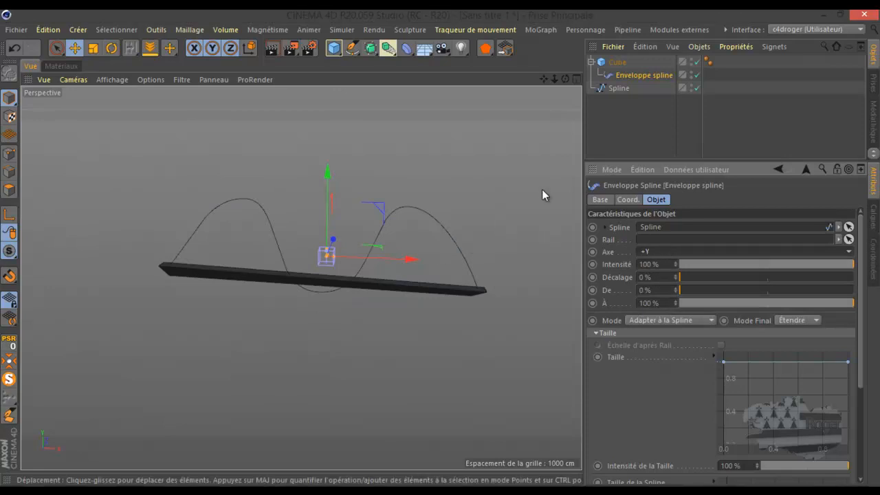
# Raise the cube's Segments Y to 41 and examine the mesh along the wave's second crest.
pyautogui.click(619, 62)
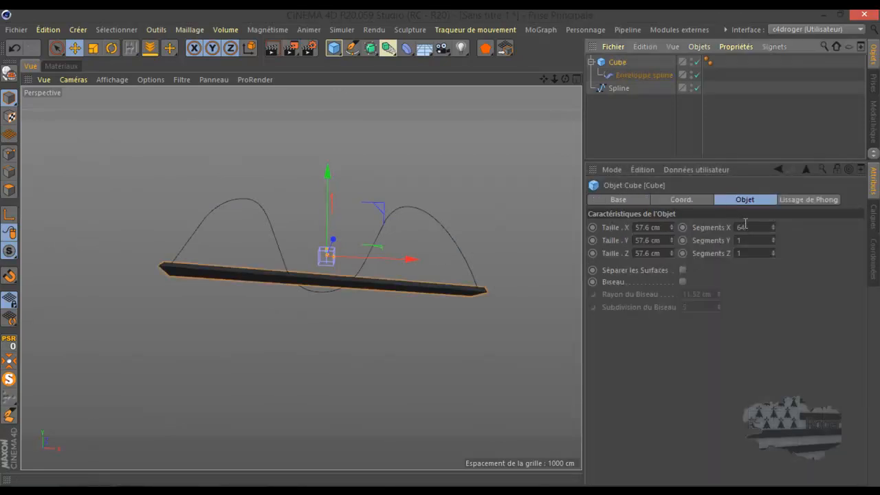
pyautogui.moveTo(774, 237); pyautogui.dragTo(774, 237)
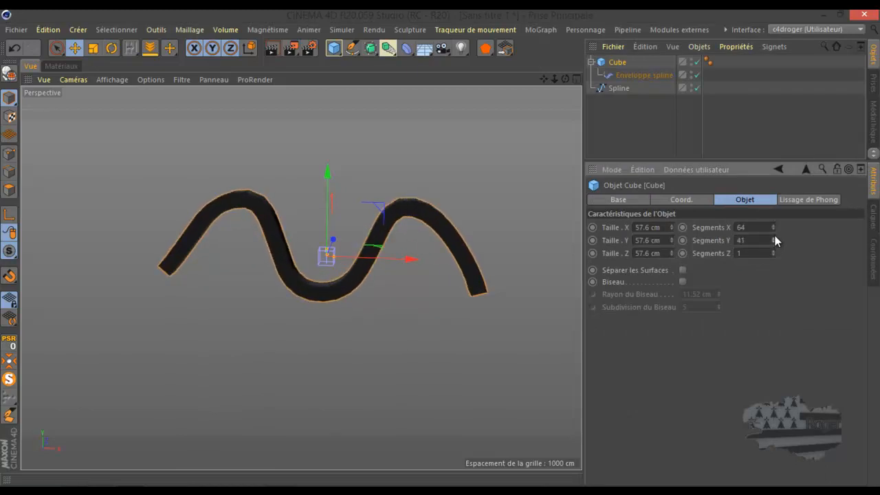
pyautogui.scroll(10, 440, 204)
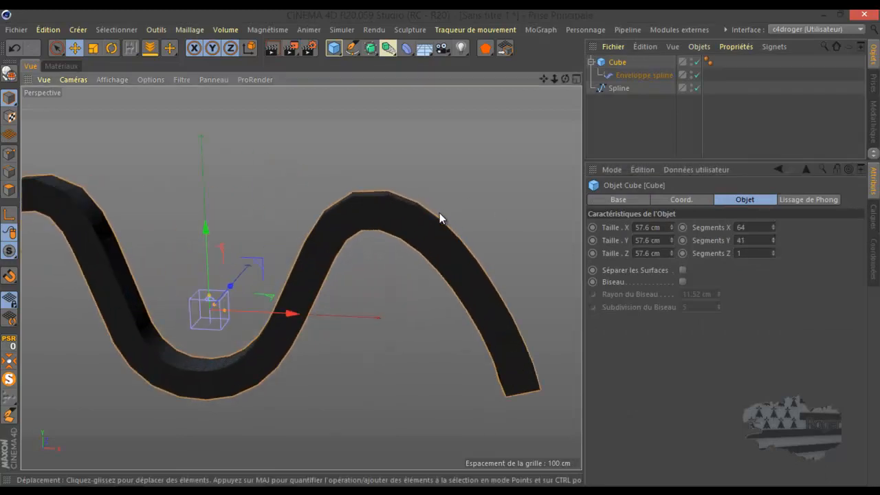
pyautogui.scroll(5, 439, 215)
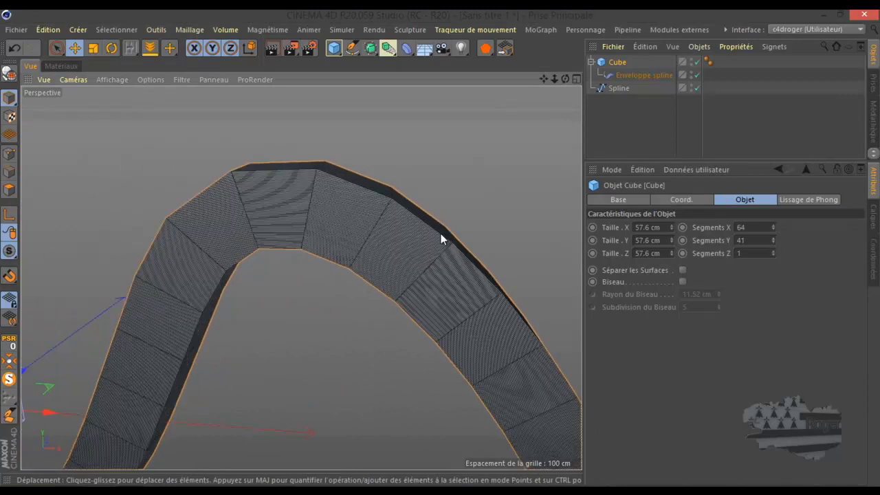
# Set the cube's Segments Y to 1 and the Enveloppe spline deformer's Axe to +X, trying +Z first.
pyautogui.doubleClick(751, 240)
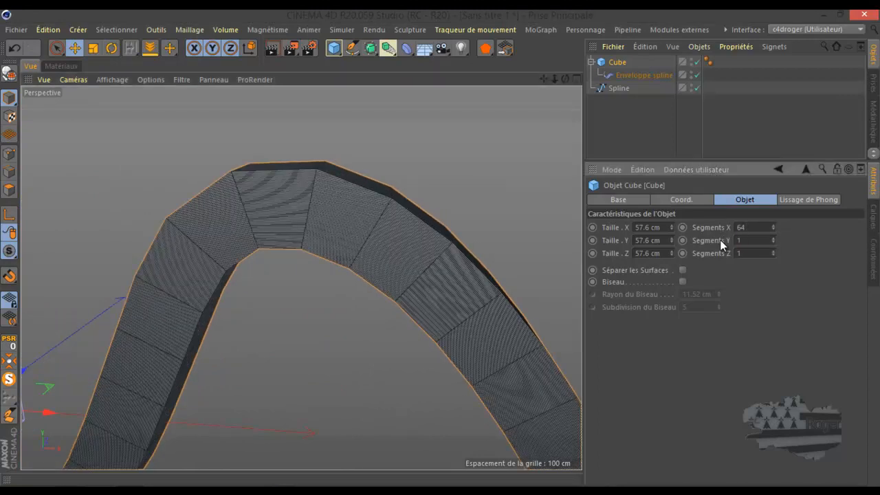
pyautogui.click(634, 76)
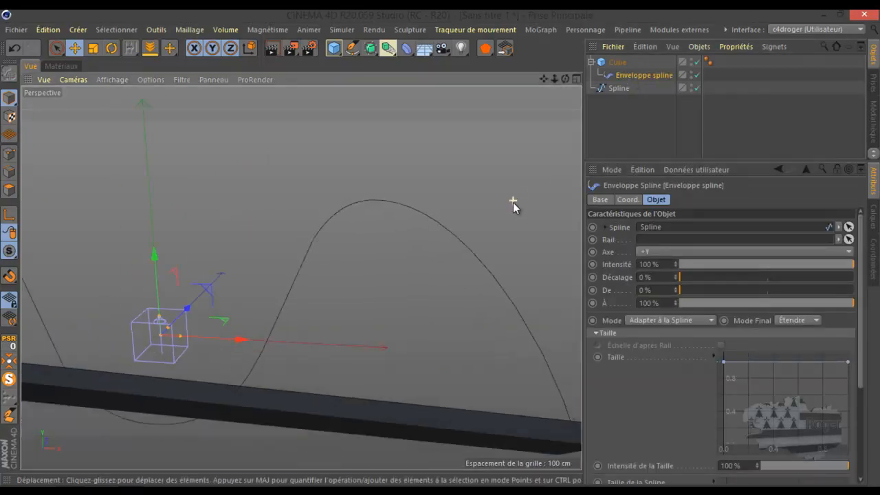
pyautogui.click(681, 252)
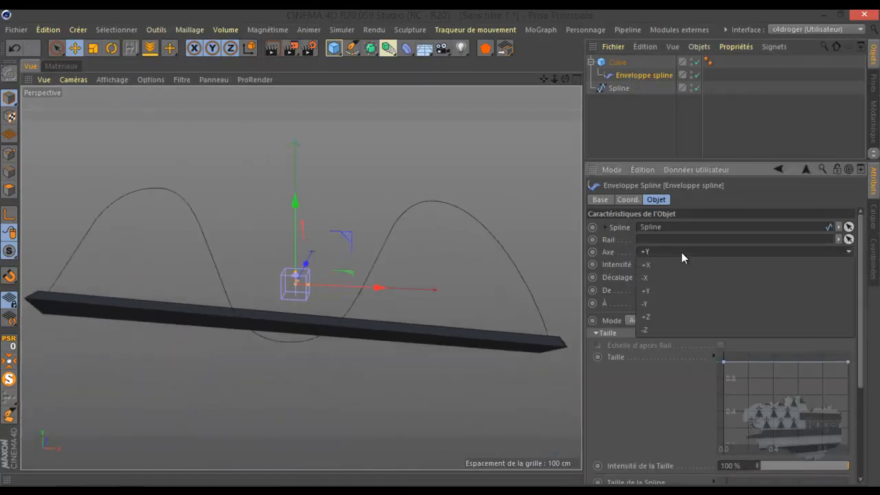
pyautogui.click(673, 316)
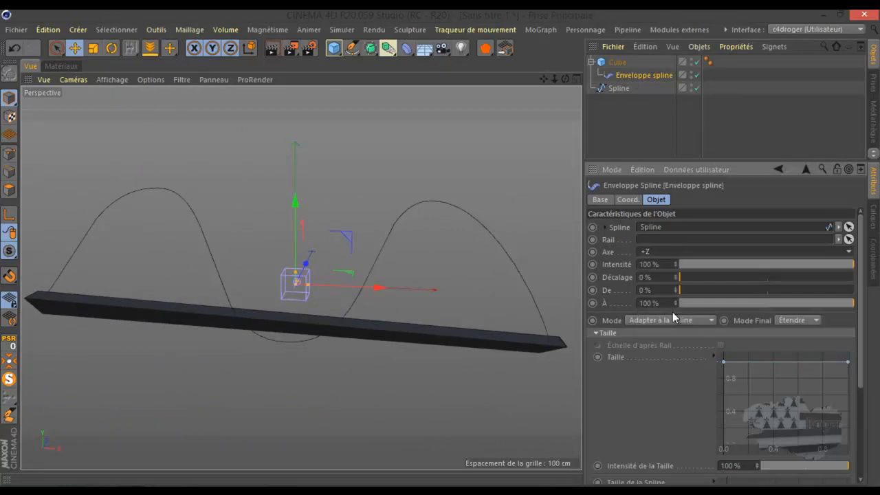
pyautogui.click(669, 252)
pyautogui.click(670, 264)
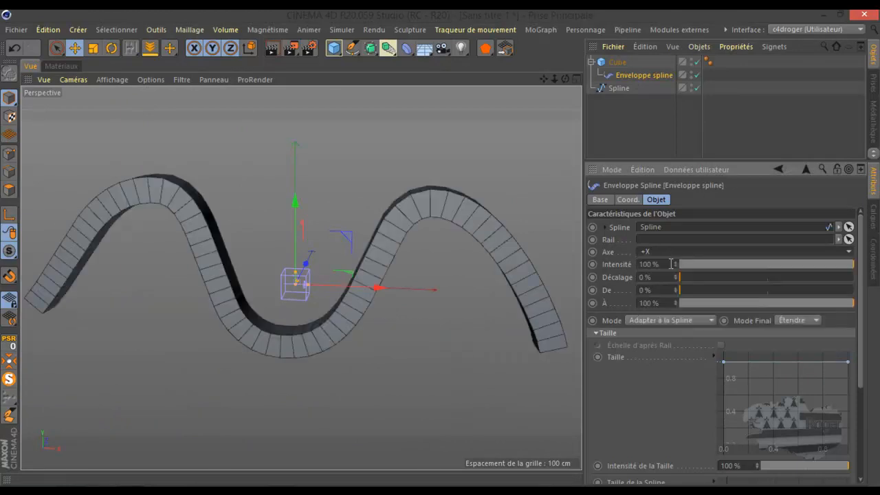
pyautogui.scroll(-2, 419, 282)
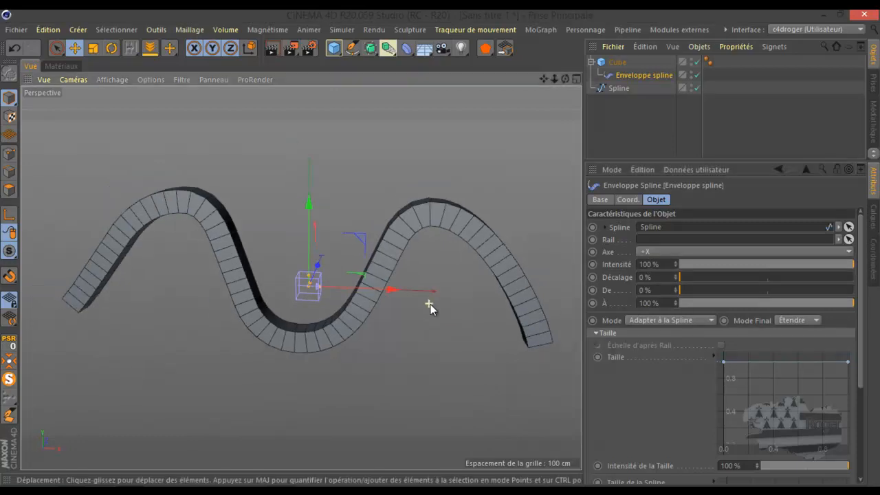
# Try the Enveloppe spline deformer's Intensité at 32 % and restore it to 100 %.
pyautogui.moveTo(849, 264); pyautogui.dragTo(736, 275)
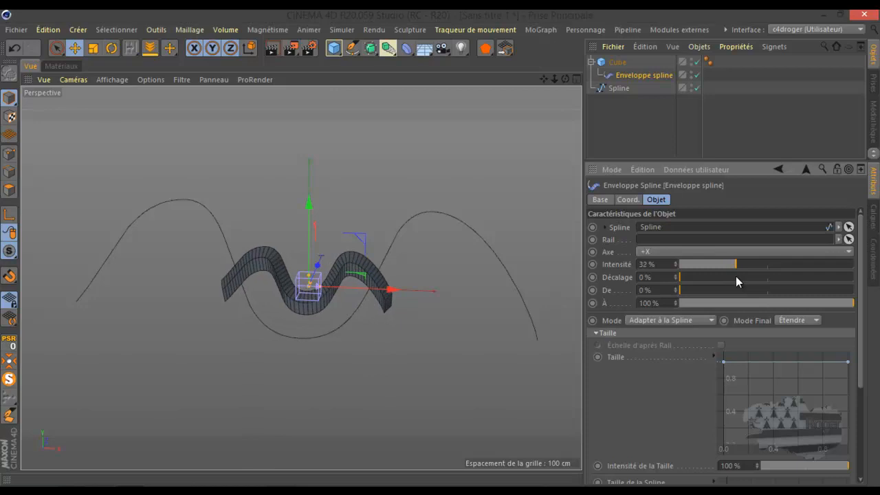
pyautogui.moveTo(565, 80); pyautogui.dragTo(442, 245)
pyautogui.moveTo(738, 266); pyautogui.dragTo(874, 272)
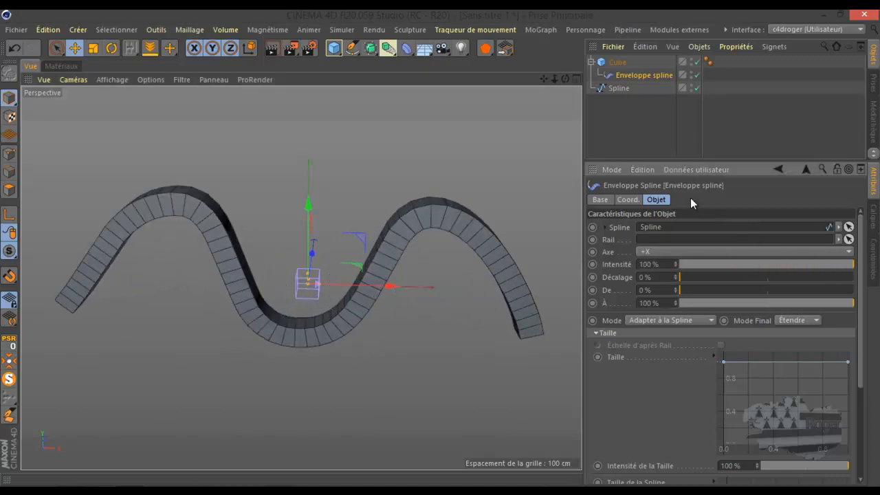
# Set the Enveloppe spline deformer's R.P rotation to 90° and return to its object properties.
pyautogui.click(628, 199)
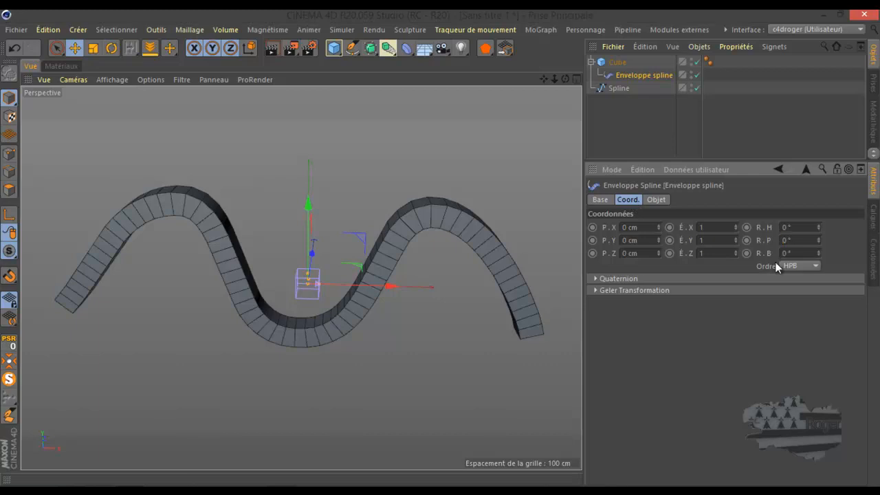
pyautogui.click(788, 326)
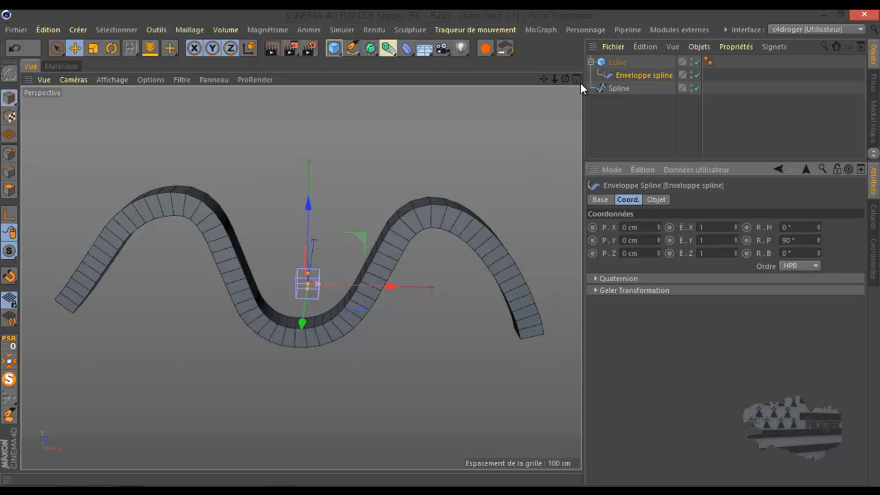
pyautogui.click(659, 200)
# Test the deformer's Intensité and Décalage values, restoring them to 100 % and 0 %.
pyautogui.moveTo(849, 264)
pyautogui.mouseDown()
pyautogui.moveTo(680, 278)
pyautogui.moveTo(733, 267)
pyautogui.moveTo(712, 267)
pyautogui.moveTo(866, 265)
pyautogui.mouseUp()
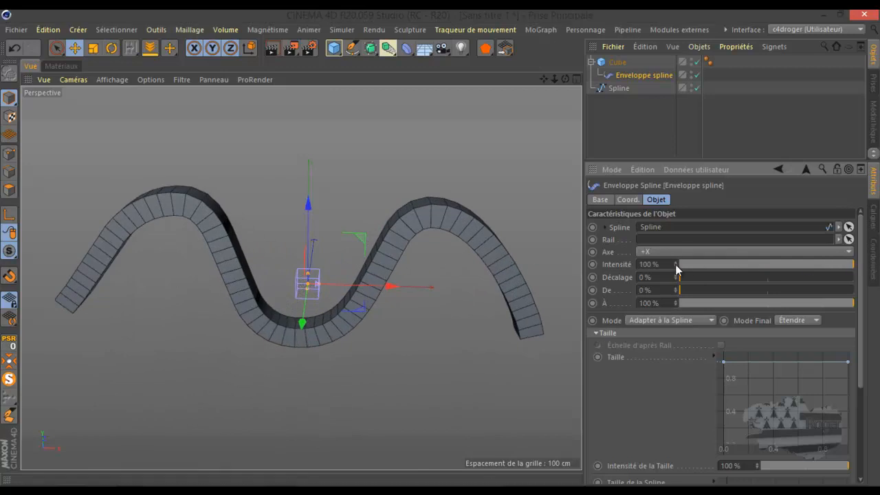
pyautogui.moveTo(682, 276); pyautogui.dragTo(652, 274)
pyautogui.moveTo(391, 289)
pyautogui.mouseDown()
pyautogui.moveTo(338, 287)
pyautogui.moveTo(412, 287)
pyautogui.moveTo(389, 287)
pyautogui.mouseUp()
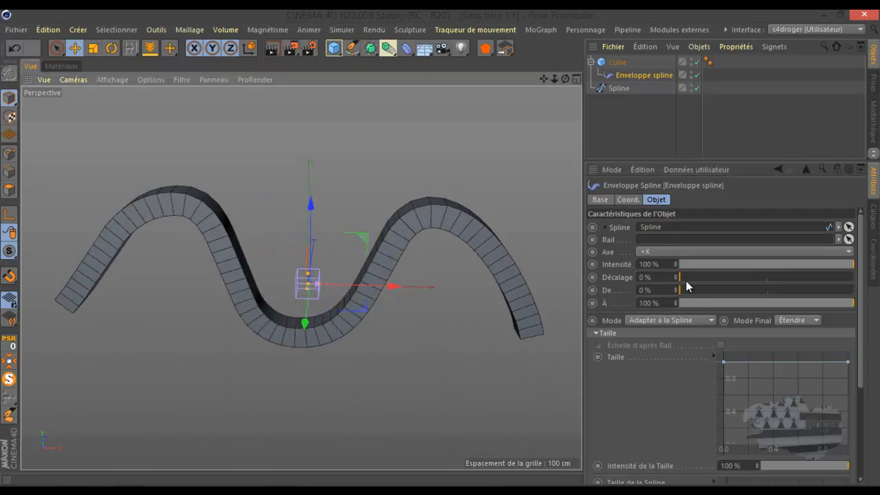
# Test the deformer's De and À values along the spline, restoring them to 0 % and 100 %.
pyautogui.moveTo(680, 289); pyautogui.dragTo(836, 295)
pyautogui.moveTo(851, 301); pyautogui.dragTo(666, 300)
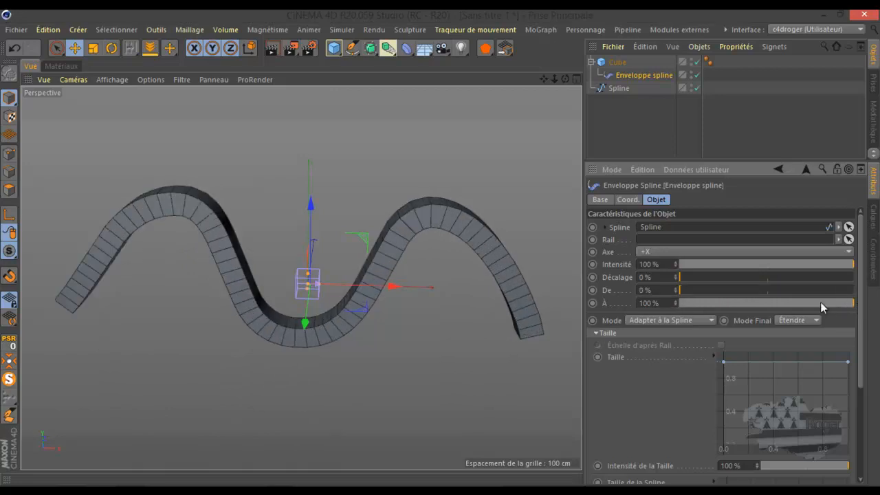
pyautogui.moveTo(854, 303)
pyautogui.mouseDown()
pyautogui.moveTo(766, 303)
pyautogui.moveTo(865, 307)
pyautogui.mouseUp()
# Try the deformer's Mode Préserver la Longueur and restore it to Adapter à la Spline.
pyautogui.click(670, 323)
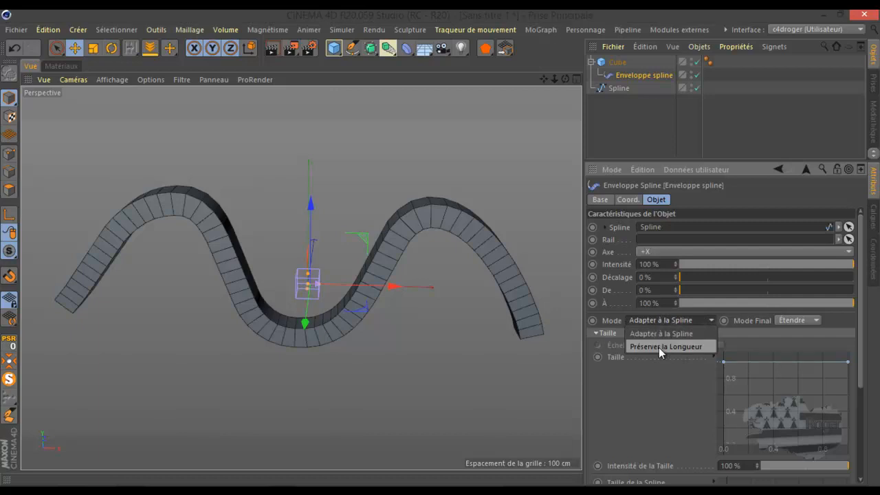
pyautogui.click(658, 347)
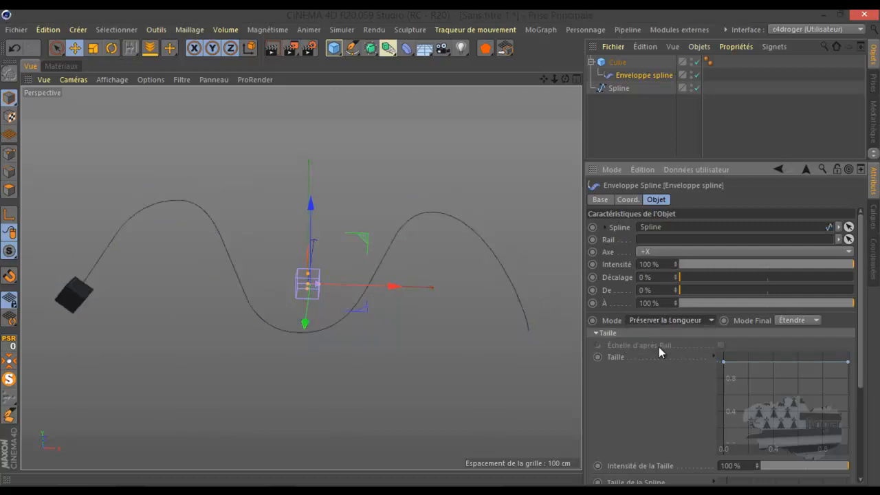
pyautogui.click(661, 322)
pyautogui.click(660, 333)
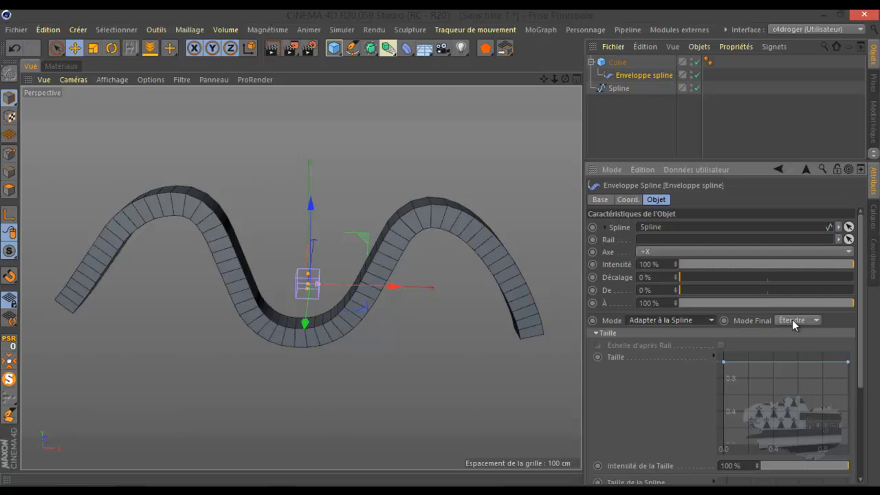
# Set the deformer's Décalage to 11 % and its Mode Final to Clamper.
pyautogui.moveTo(851, 265)
pyautogui.mouseDown()
pyautogui.moveTo(841, 266)
pyautogui.moveTo(858, 267)
pyautogui.mouseUp()
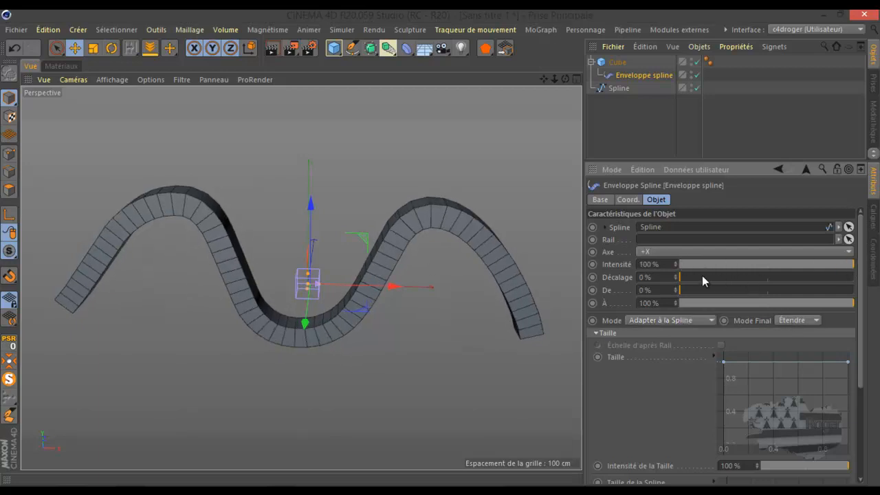
pyautogui.moveTo(685, 276); pyautogui.dragTo(698, 276)
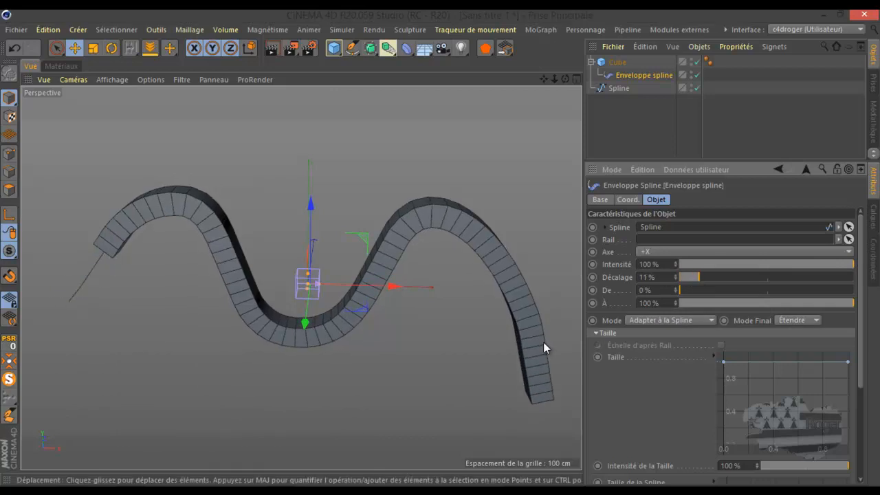
pyautogui.click(790, 320)
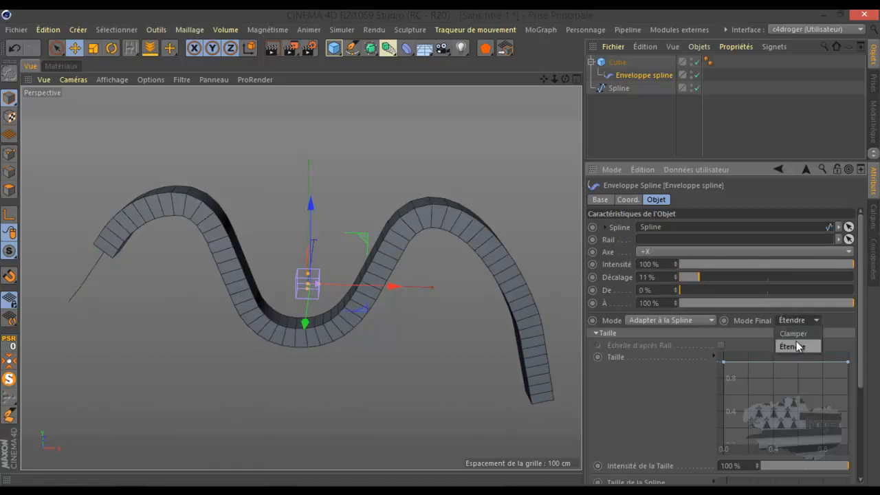
pyautogui.click(794, 334)
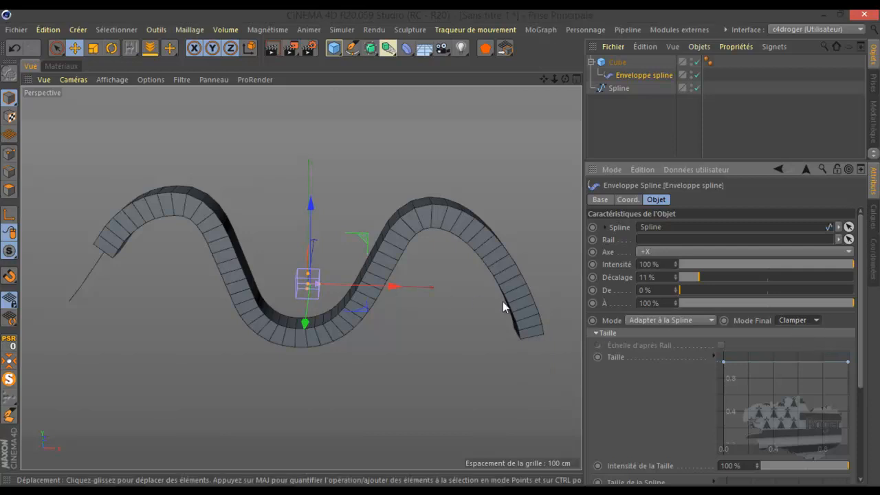
# In the maximized front view, reset the deformer's Décalage to 0 % and set Mode Final back to Étendre.
pyautogui.middleClick(522, 322)
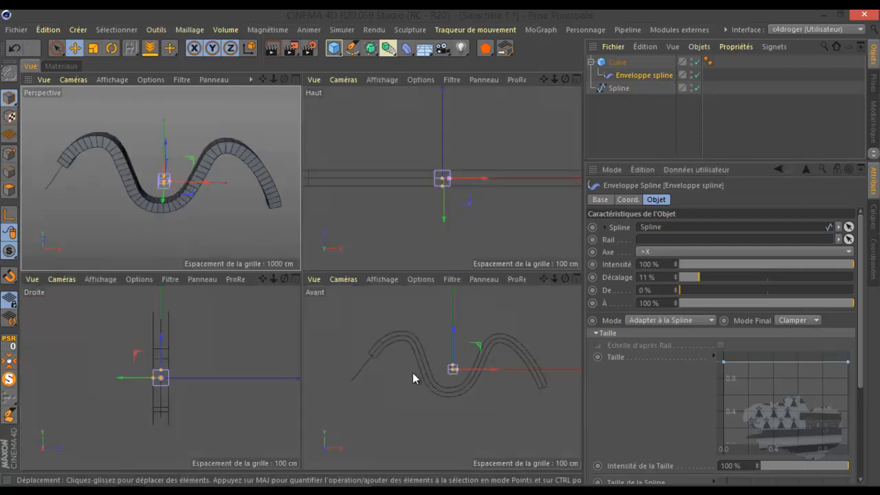
pyautogui.middleClick(412, 372)
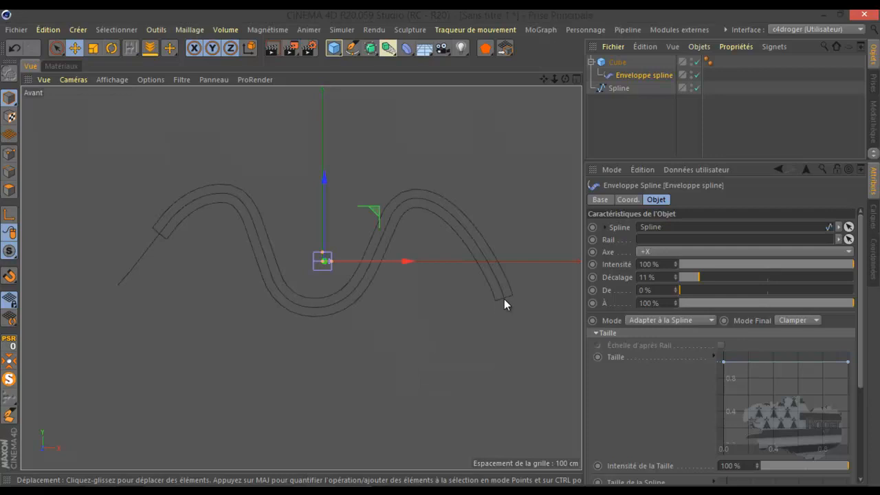
pyautogui.moveTo(699, 277); pyautogui.dragTo(667, 283)
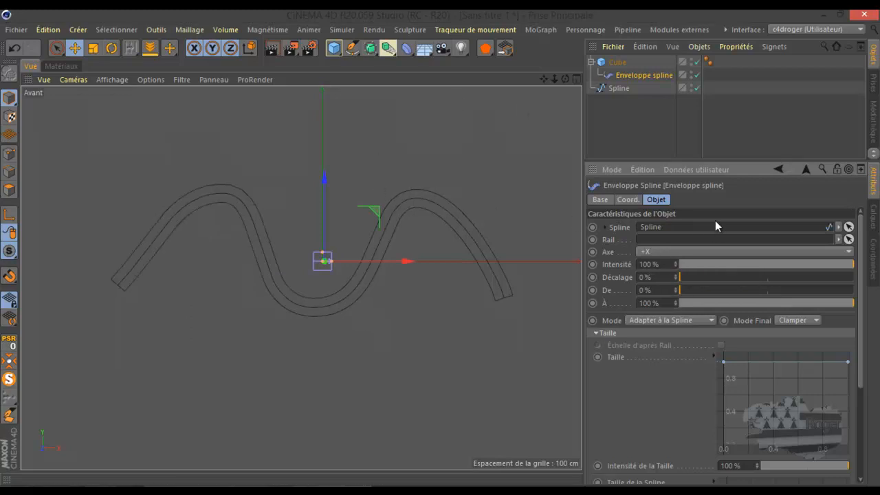
pyautogui.click(798, 321)
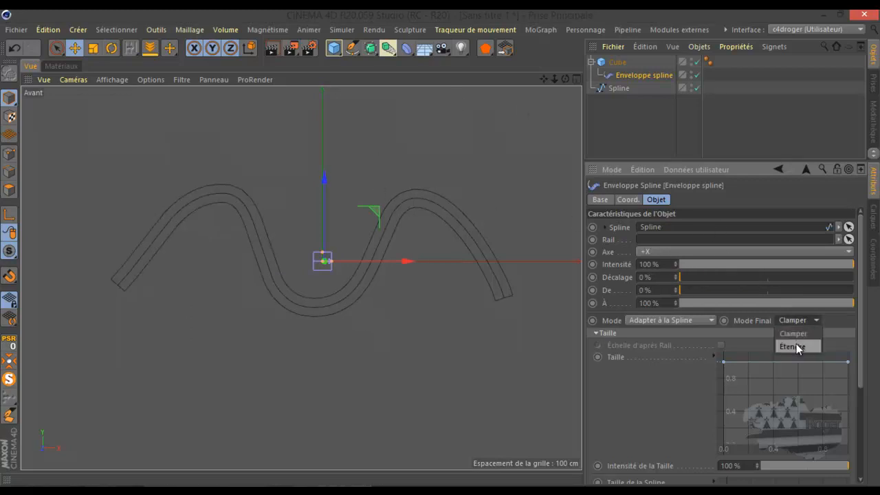
pyautogui.moveTo(684, 276)
pyautogui.mouseDown()
pyautogui.moveTo(798, 279)
pyautogui.moveTo(670, 275)
pyautogui.mouseUp()
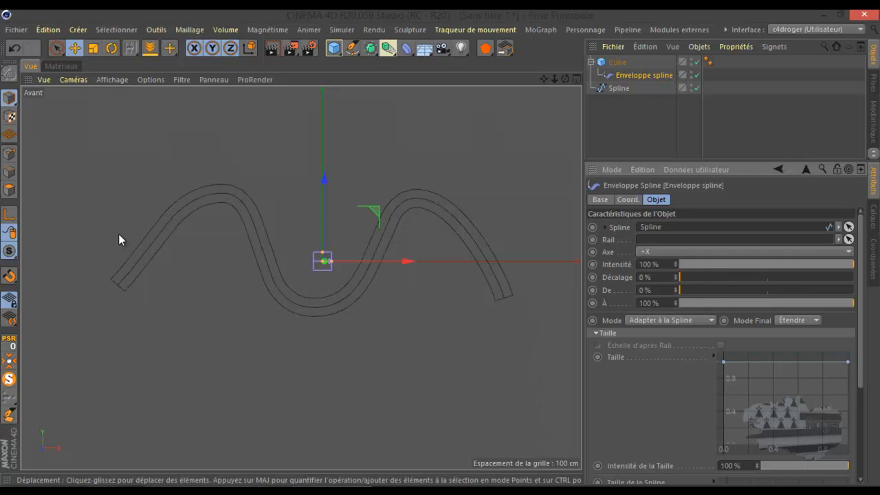
# Select the wave spline's end point before the first crest and review the spline commands available for it.
pyautogui.click(621, 89)
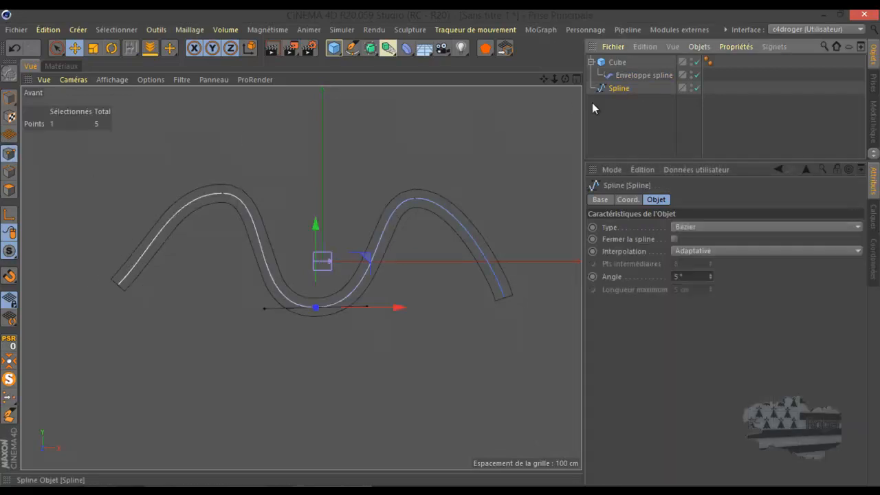
pyautogui.click(121, 284)
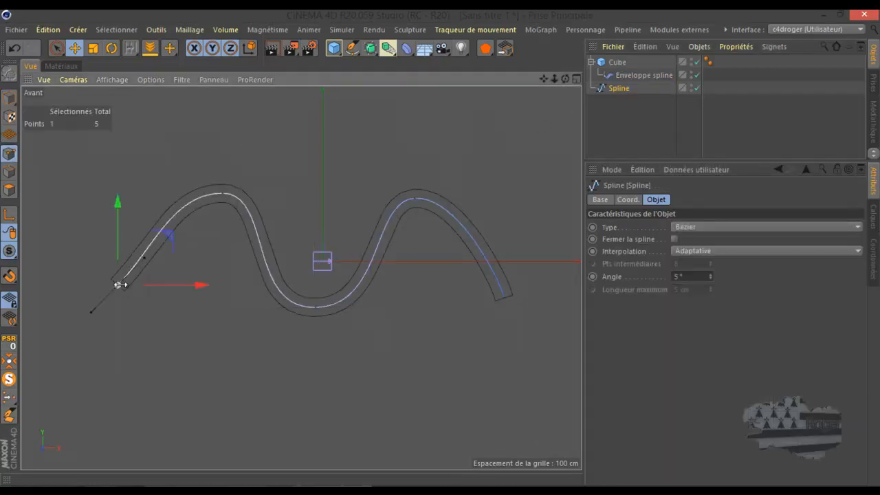
pyautogui.rightClick(199, 143)
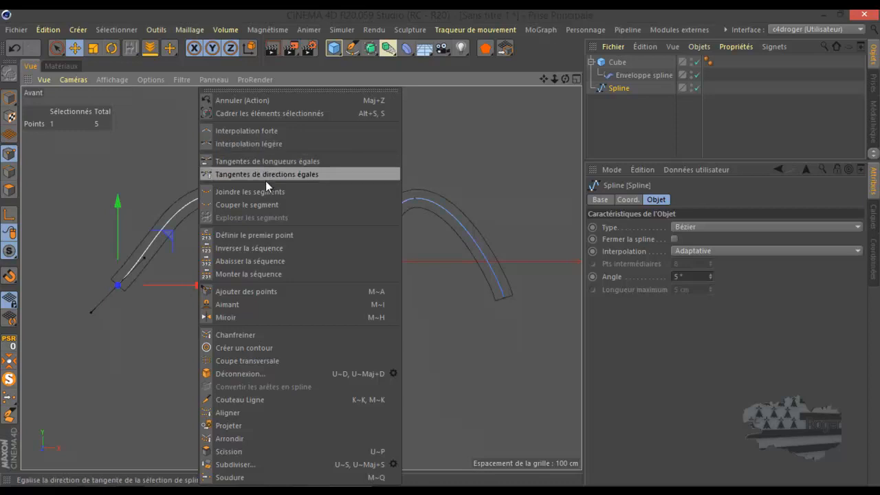
pyautogui.click(505, 299)
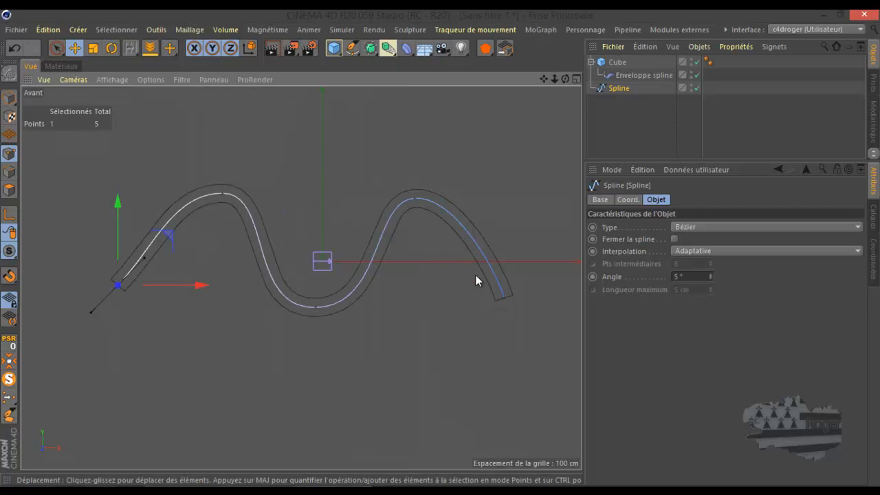
# Try to define the end point after the second crest as the spline's first point, and undo the change.
pyautogui.click(502, 295)
pyautogui.rightClick(264, 144)
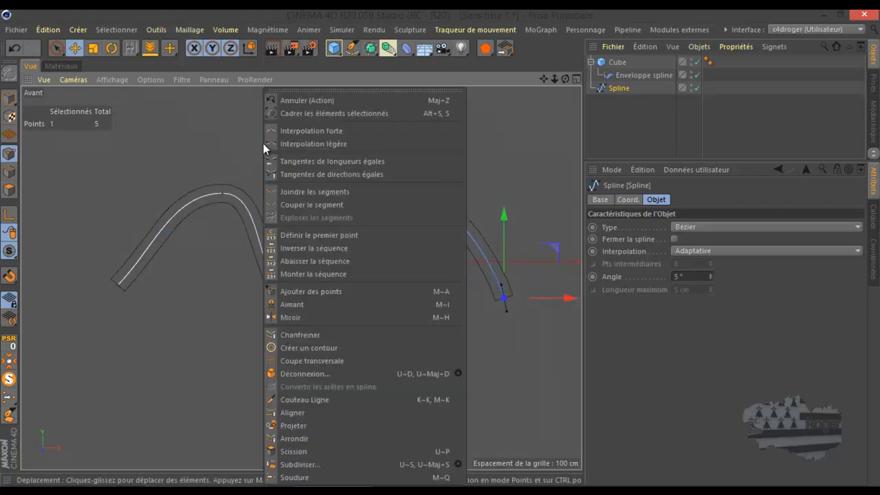
pyautogui.click(312, 235)
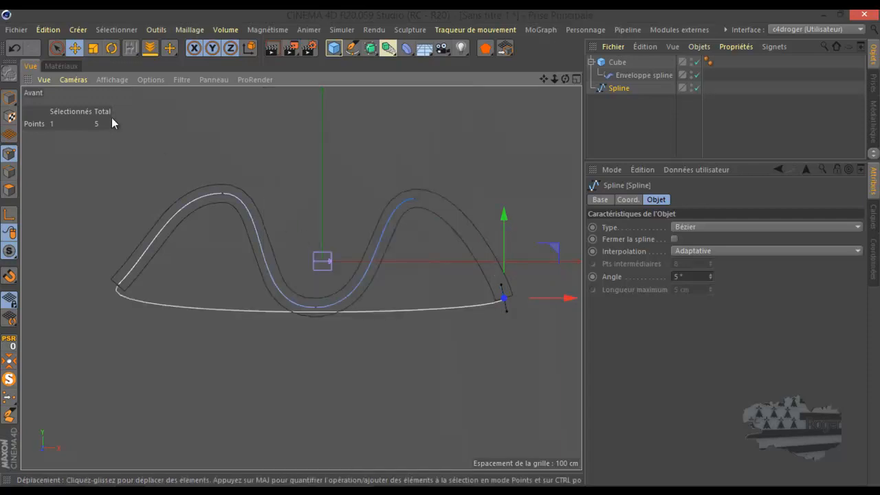
pyautogui.click(15, 48)
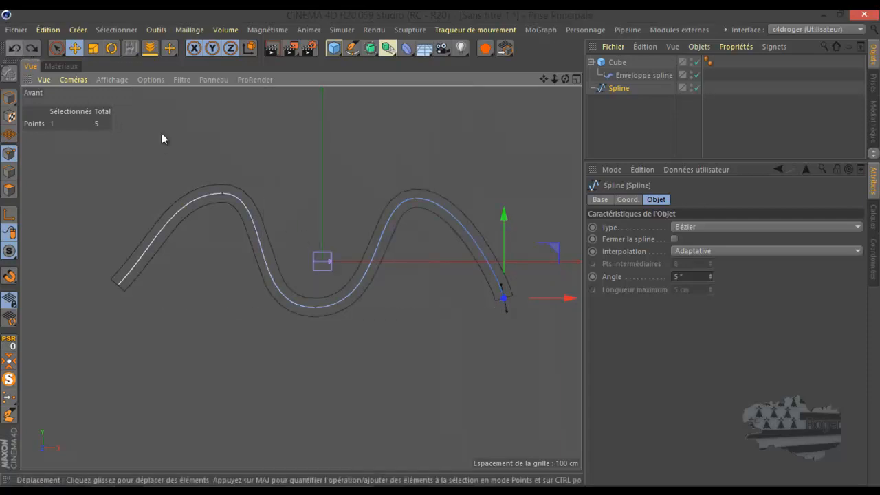
# Reverse the wave spline's point sequence and reselect the Enveloppe spline deformer.
pyautogui.rightClick(304, 136)
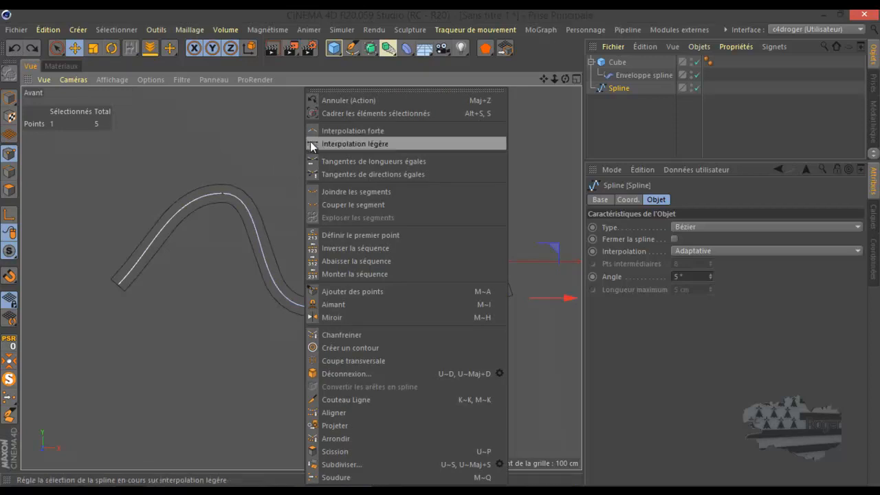
pyautogui.click(348, 248)
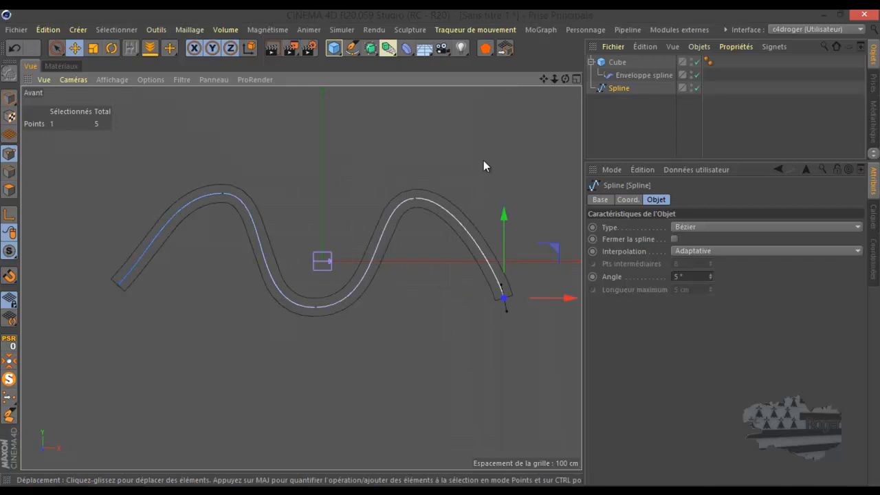
pyautogui.click(617, 74)
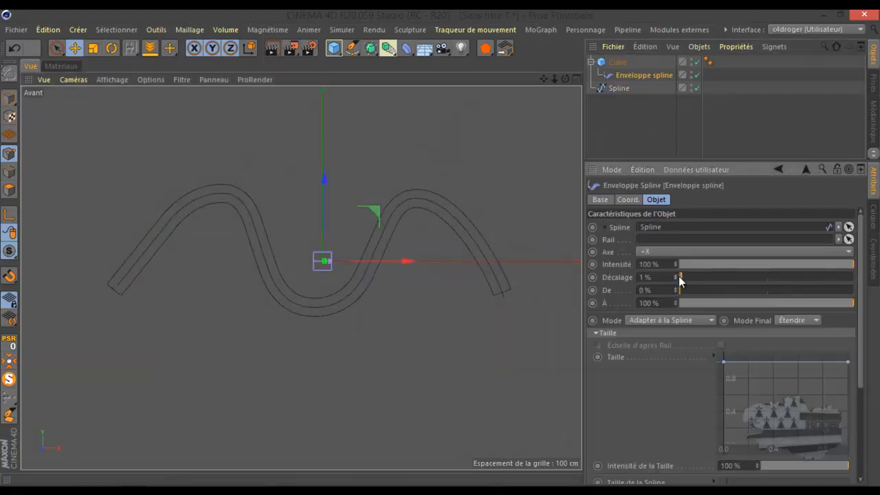
# Test the deformer's Décalage, À and De sliders and return them to 0 %, 100 % and 0 %.
pyautogui.moveTo(679, 276)
pyautogui.mouseDown()
pyautogui.moveTo(834, 275)
pyautogui.moveTo(677, 279)
pyautogui.mouseUp()
pyautogui.moveTo(850, 303)
pyautogui.mouseDown()
pyautogui.moveTo(792, 305)
pyautogui.moveTo(858, 308)
pyautogui.moveTo(764, 306)
pyautogui.moveTo(860, 310)
pyautogui.mouseUp()
pyautogui.moveTo(695, 291); pyautogui.dragTo(668, 295)
# Maximize the perspective view and enlarge the area showing the Enveloppe spline attributes.
pyautogui.middleClick(353, 285)
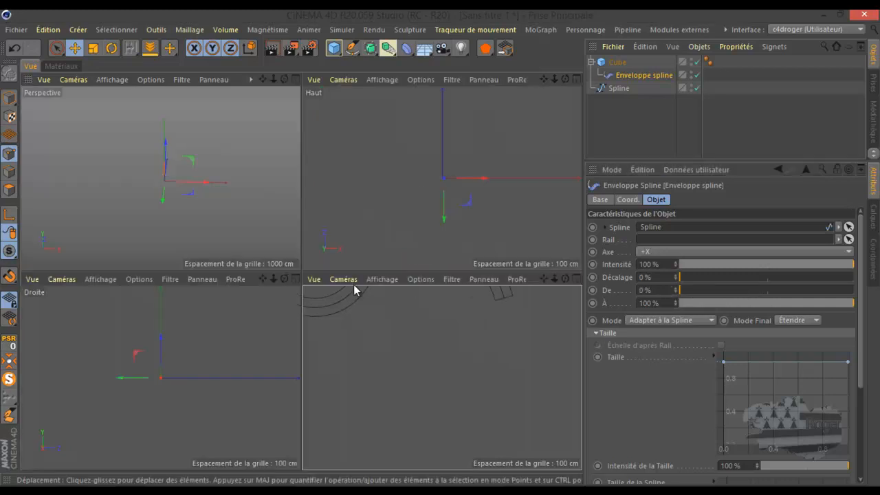
pyautogui.middleClick(225, 220)
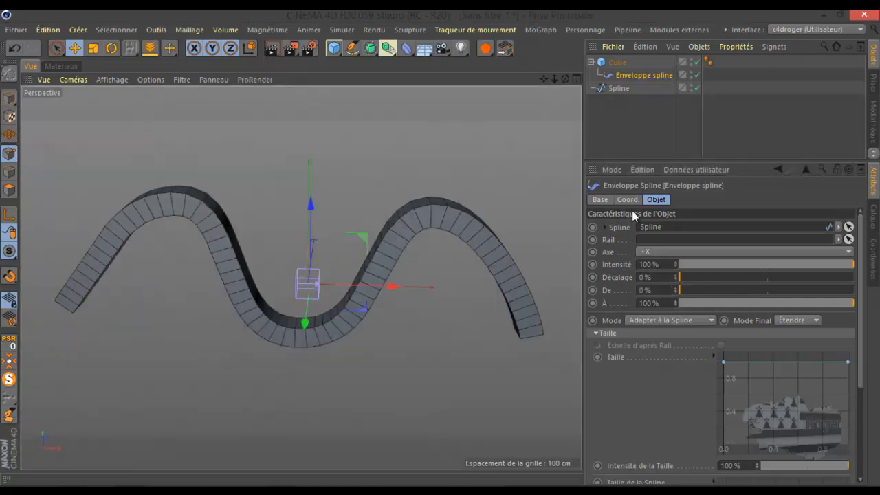
pyautogui.moveTo(666, 162); pyautogui.dragTo(667, 112)
pyautogui.moveTo(585, 298); pyautogui.dragTo(542, 298)
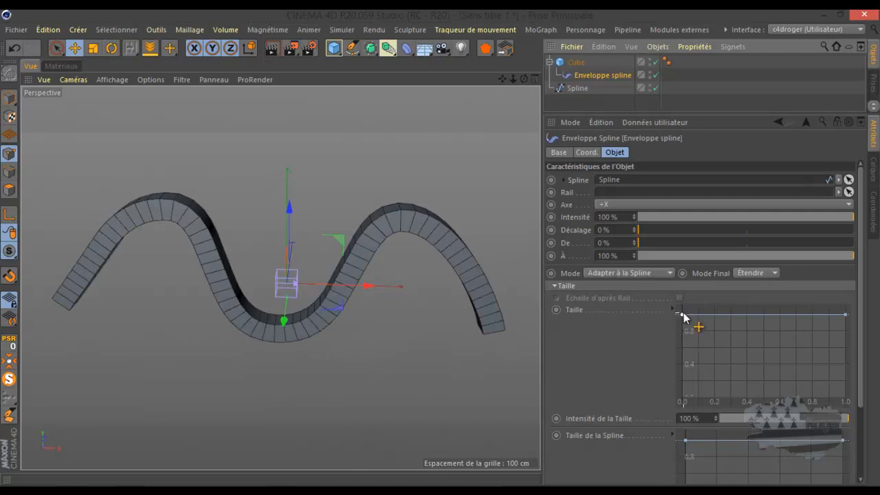
# Try lowering the Taille curve's start point to about 0.5, restore it to 1, and test the curve's end point.
pyautogui.moveTo(683, 315); pyautogui.dragTo(679, 354)
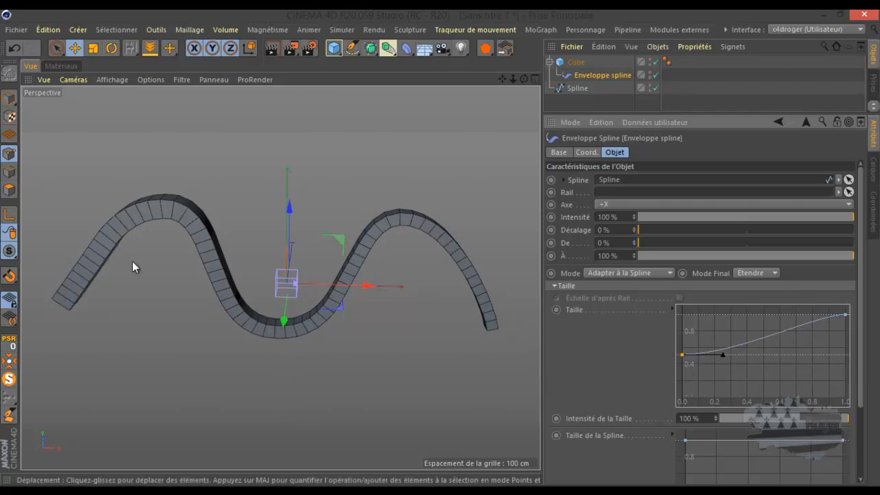
pyautogui.moveTo(681, 356); pyautogui.dragTo(664, 313)
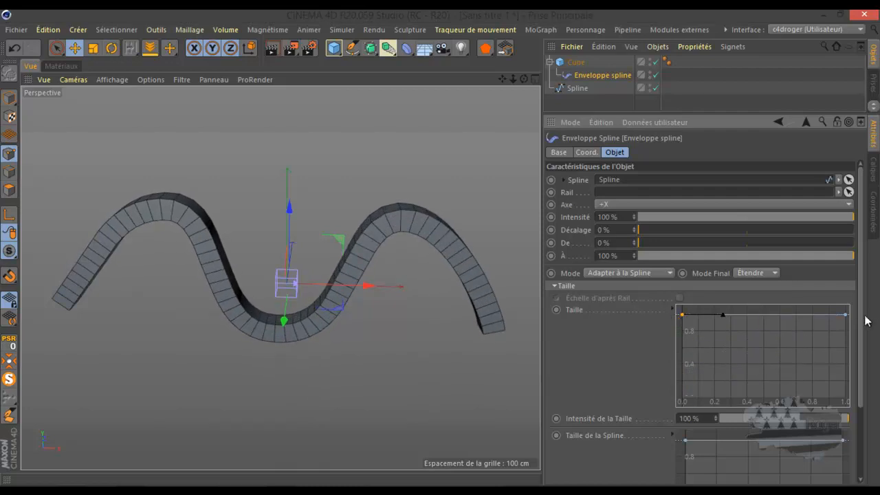
pyautogui.moveTo(846, 316)
pyautogui.mouseDown()
pyautogui.moveTo(856, 395)
pyautogui.moveTo(855, 342)
pyautogui.moveTo(828, 343)
pyautogui.moveTo(832, 378)
pyautogui.moveTo(731, 378)
pyautogui.moveTo(756, 366)
pyautogui.moveTo(753, 349)
pyautogui.moveTo(822, 339)
pyautogui.moveTo(819, 330)
pyautogui.moveTo(847, 314)
pyautogui.moveTo(814, 316)
pyautogui.mouseUp()
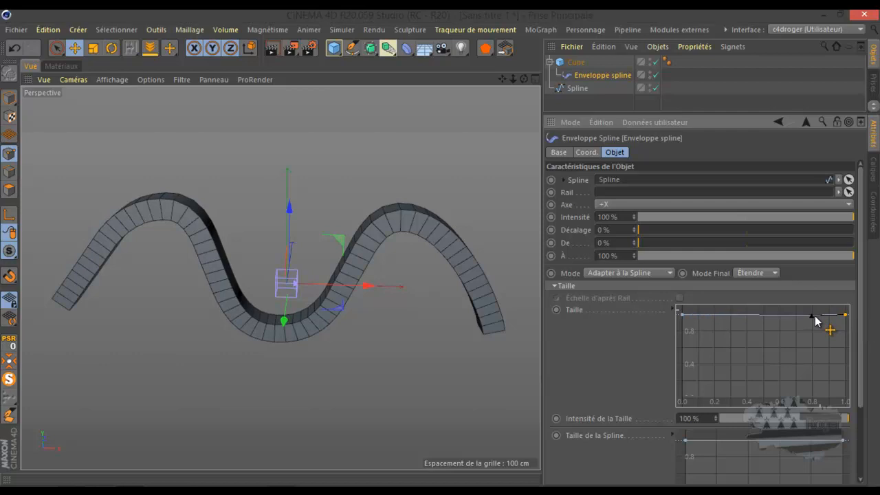
# Add a point at the middle of the Taille curve, lower it slightly, and delete it.
pyautogui.keyDown('ctrl'); pyautogui.click(765, 314); pyautogui.keyUp('ctrl')
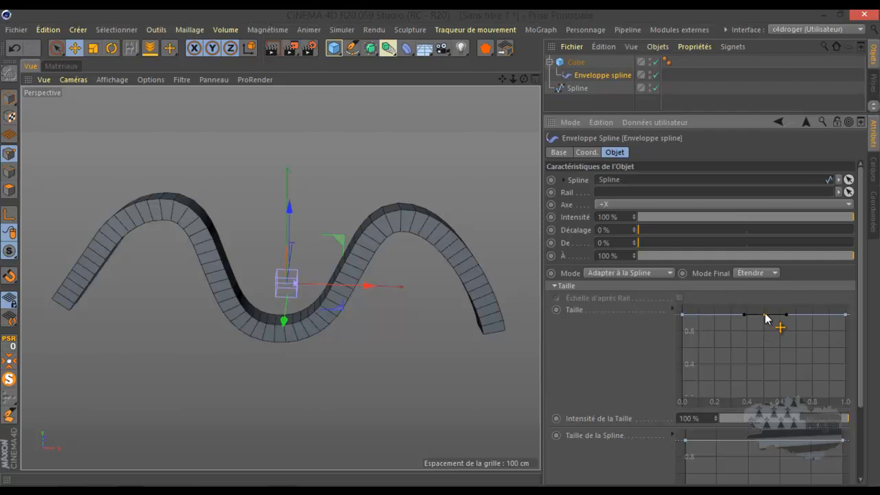
pyautogui.moveTo(765, 314)
pyautogui.mouseDown()
pyautogui.moveTo(772, 360)
pyautogui.moveTo(767, 319)
pyautogui.mouseUp()
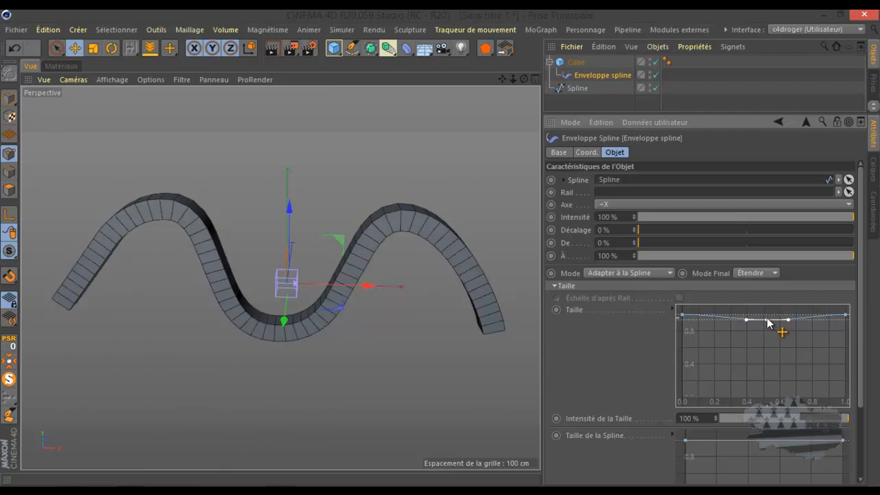
pyautogui.press('Delete')
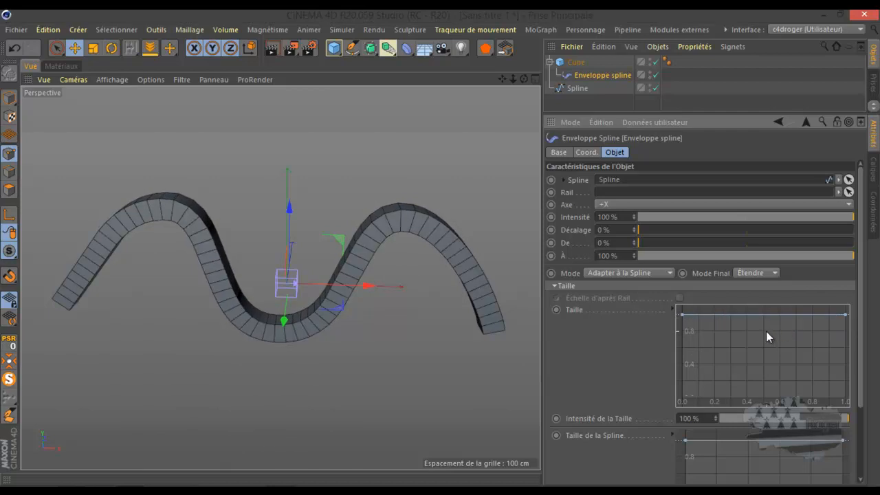
# Test the start point of the Taille de la Spline curve and its intensity, returning the intensity to 100 %.
pyautogui.scroll(-3, 638, 352)
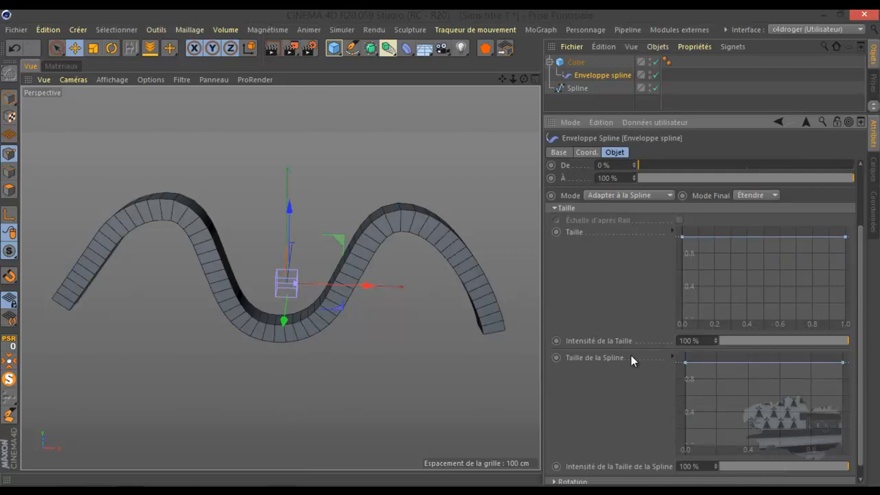
pyautogui.moveTo(686, 362); pyautogui.dragTo(669, 352)
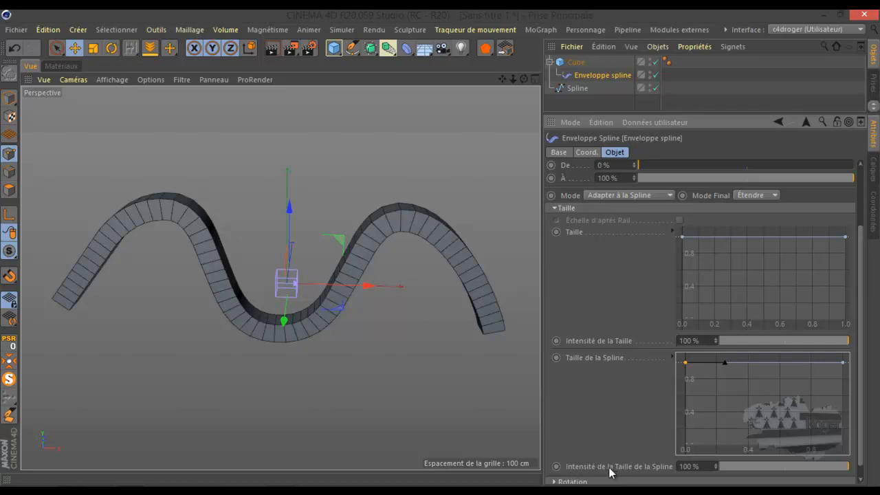
pyautogui.moveTo(845, 467); pyautogui.dragTo(785, 468)
pyautogui.moveTo(764, 467); pyautogui.dragTo(877, 466)
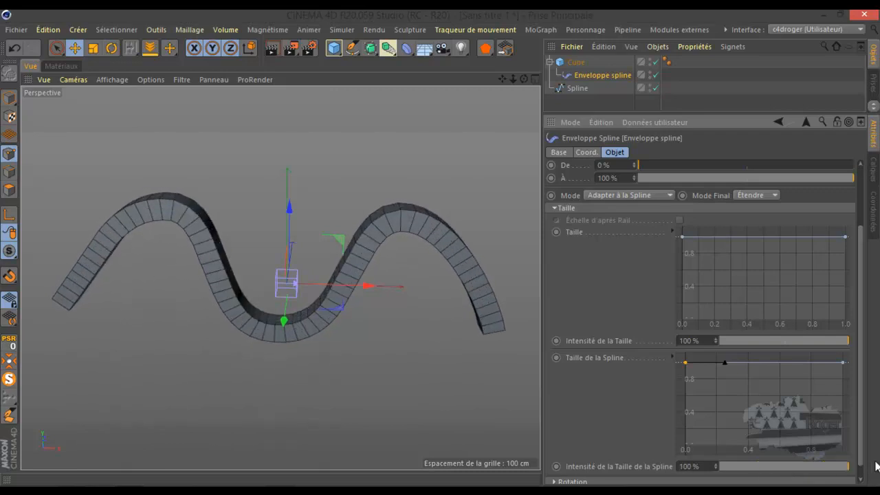
# Collapse the Taille settings and raise the start point of the Rotation curve to 1 to twist the wrapped cube.
pyautogui.click(554, 208)
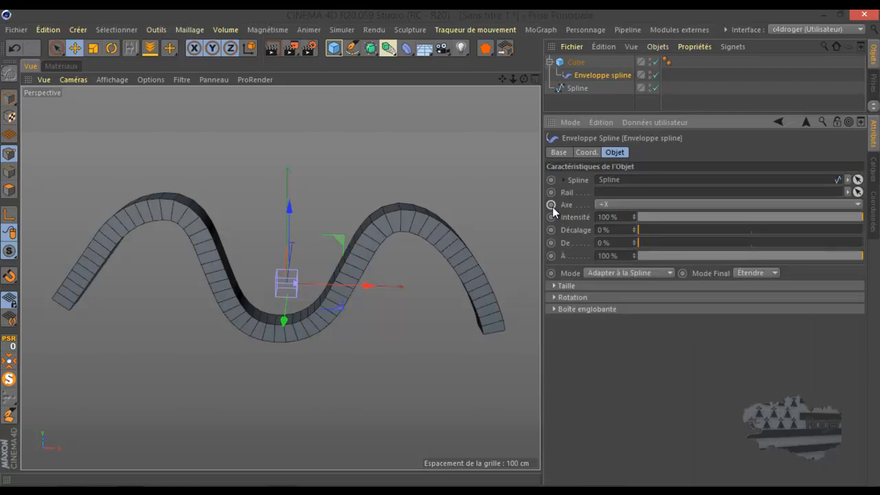
pyautogui.click(554, 298)
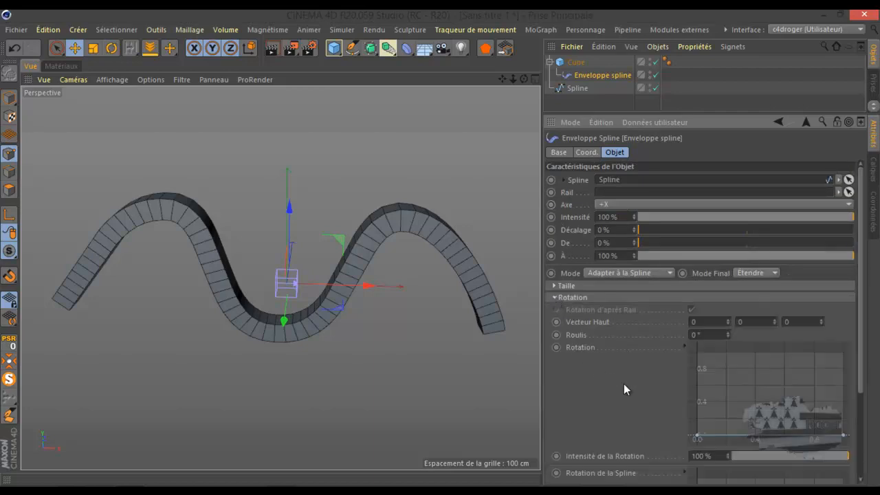
pyautogui.click(697, 435)
pyautogui.moveTo(697, 435); pyautogui.dragTo(693, 352)
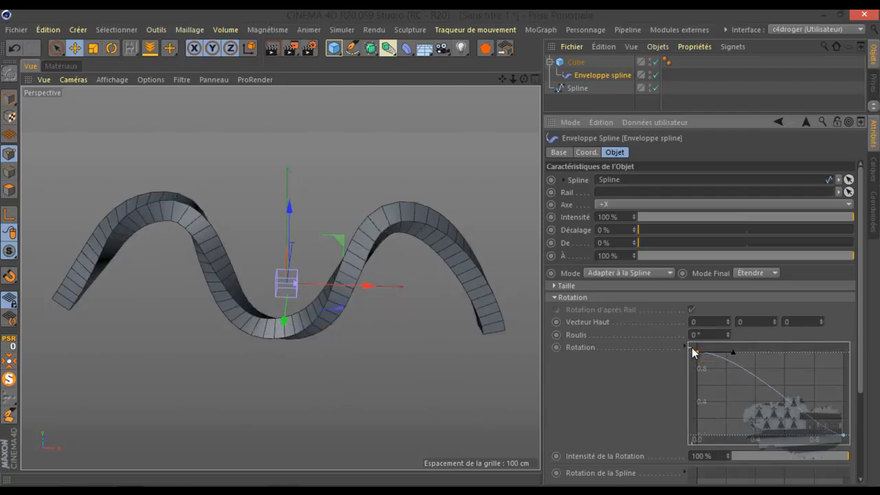
pyautogui.keyDown('alt'); pyautogui.moveTo(437, 248); pyautogui.dragTo(446, 247); pyautogui.keyUp('alt')
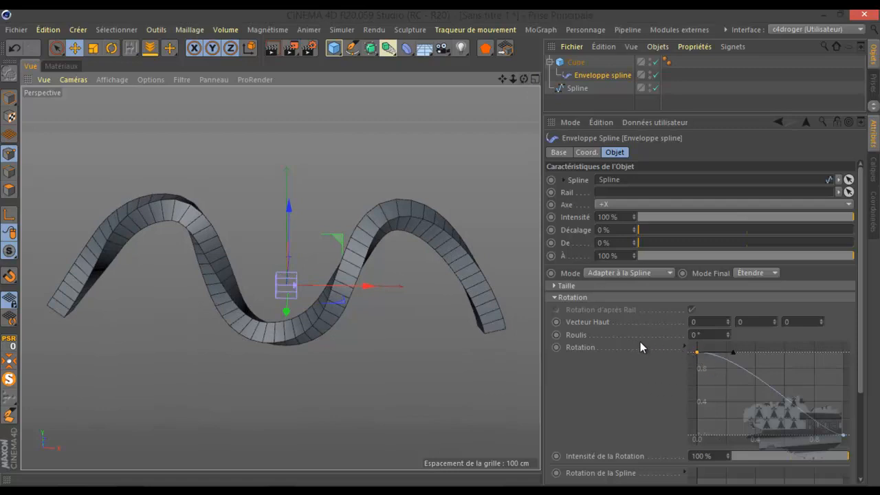
# Set Roulis to 204° and, after testing Vecteur Haut, set its three components back to 0.
pyautogui.moveTo(729, 332); pyautogui.dragTo(808, 315)
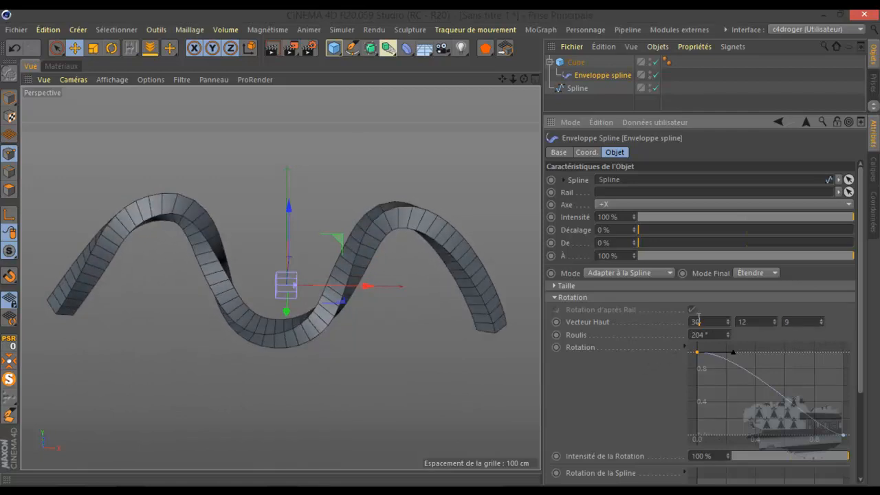
pyautogui.write('0')
pyautogui.doubleClick(748, 322)
pyautogui.write('0')
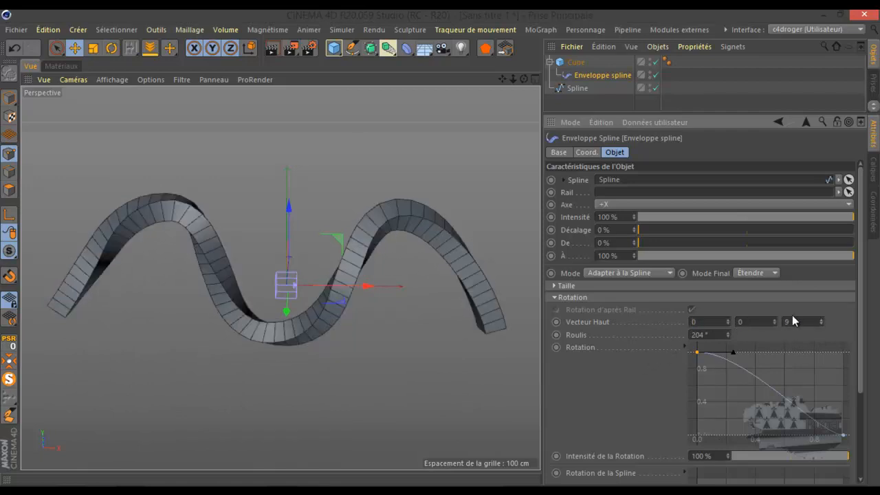
pyautogui.doubleClick(793, 321)
pyautogui.write('0')
pyautogui.press('Return')
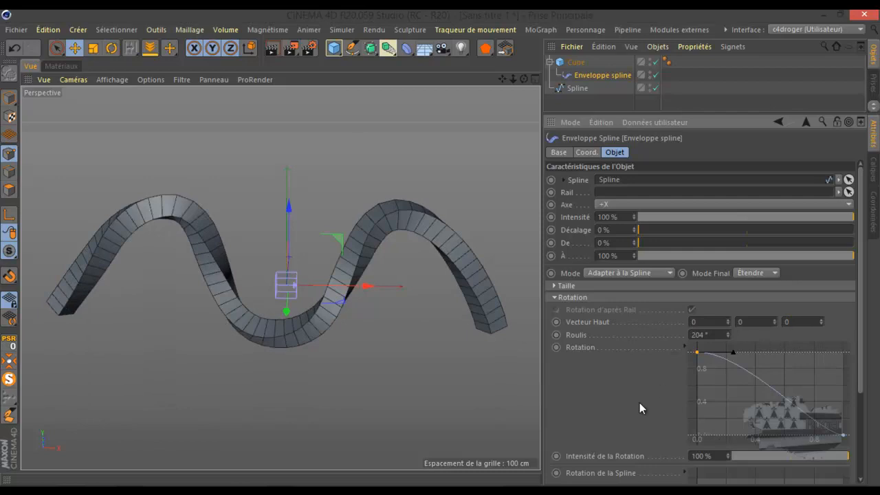
# Raise the start point of the Rotation de la Spline curve to 1, keeping its intensity at 100 %.
pyautogui.scroll(-3, 639, 401)
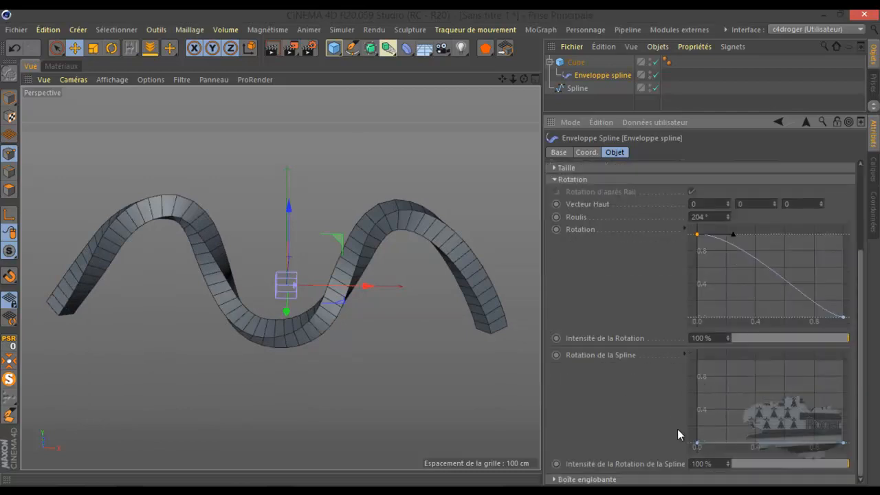
pyautogui.click(697, 444)
pyautogui.moveTo(697, 444); pyautogui.dragTo(691, 358)
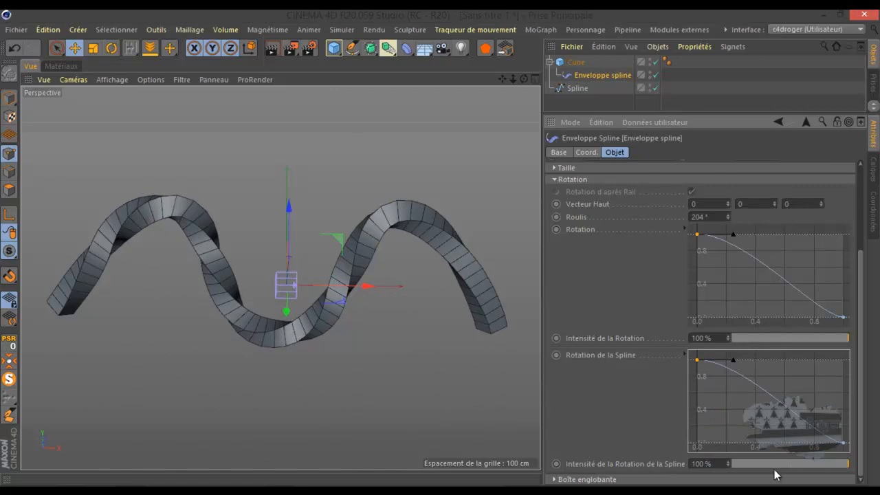
pyautogui.moveTo(847, 470)
pyautogui.mouseDown()
pyautogui.moveTo(733, 472)
pyautogui.moveTo(849, 471)
pyautogui.mouseUp()
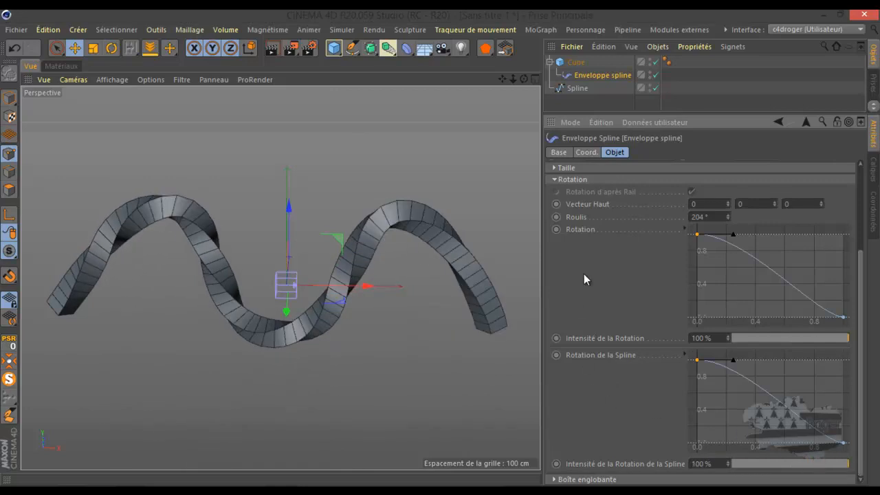
# Enable Fixer la boîte englobante in the bounding box settings and shift the deformer slightly along its red axis.
pyautogui.click(553, 180)
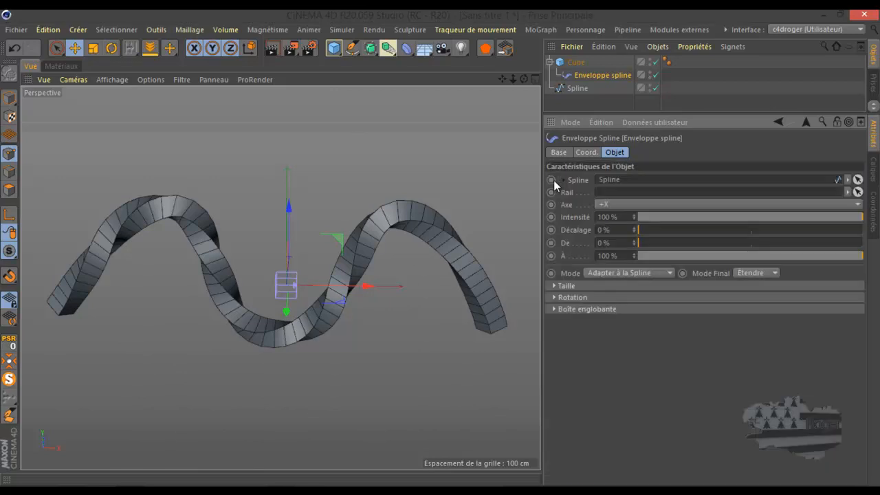
pyautogui.click(554, 308)
pyautogui.click(686, 321)
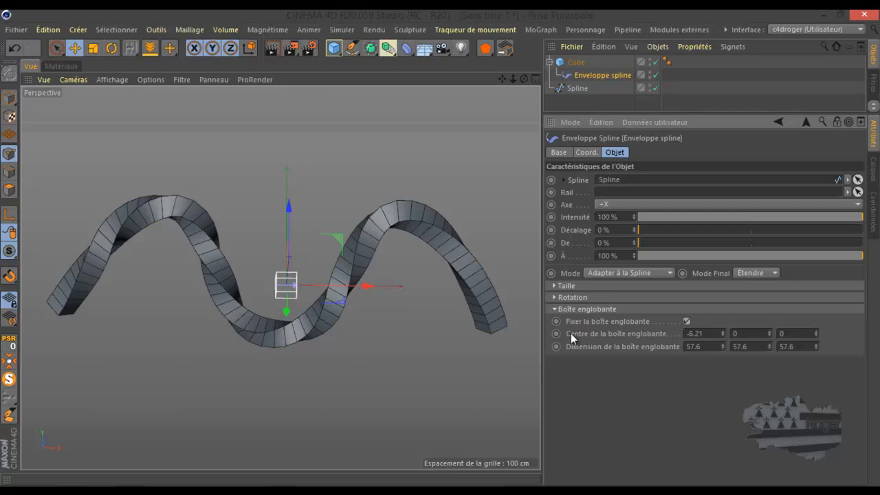
pyautogui.moveTo(371, 287)
pyautogui.mouseDown()
pyautogui.moveTo(395, 288)
pyautogui.moveTo(366, 288)
pyautogui.mouseUp()
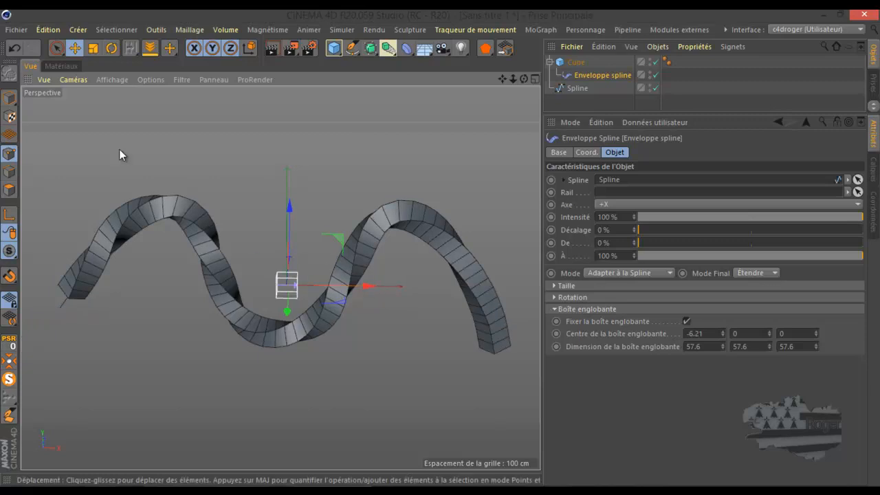
# Try moving the deformer away from the spline along its green axis, and undo the move.
pyautogui.moveTo(524, 79); pyautogui.dragTo(440, 248)
pyautogui.moveTo(249, 333); pyautogui.dragTo(215, 387)
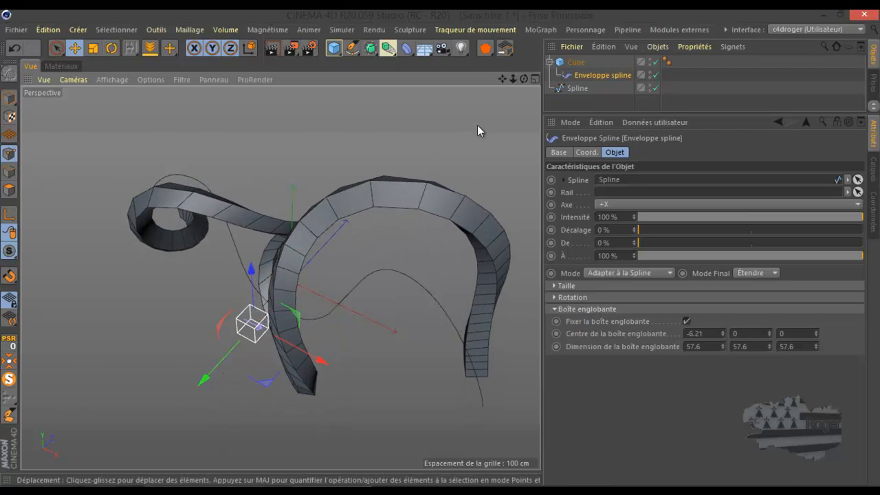
pyautogui.moveTo(524, 80); pyautogui.dragTo(439, 247)
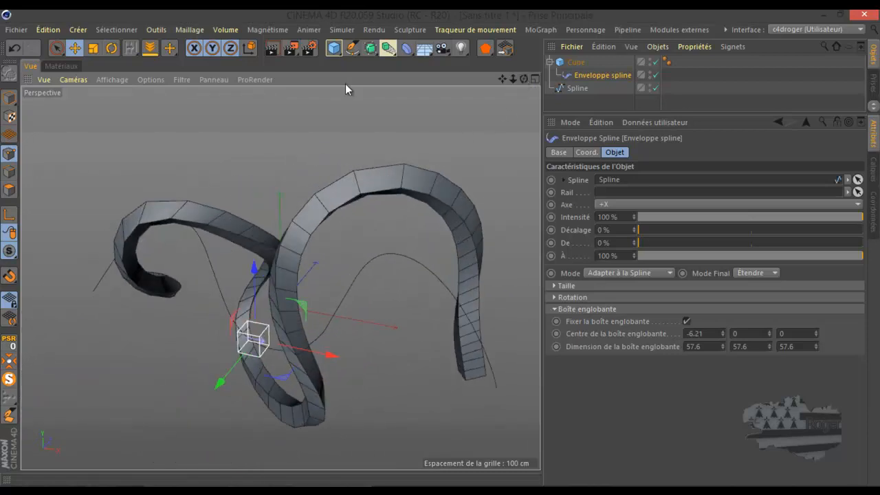
pyautogui.click(15, 48)
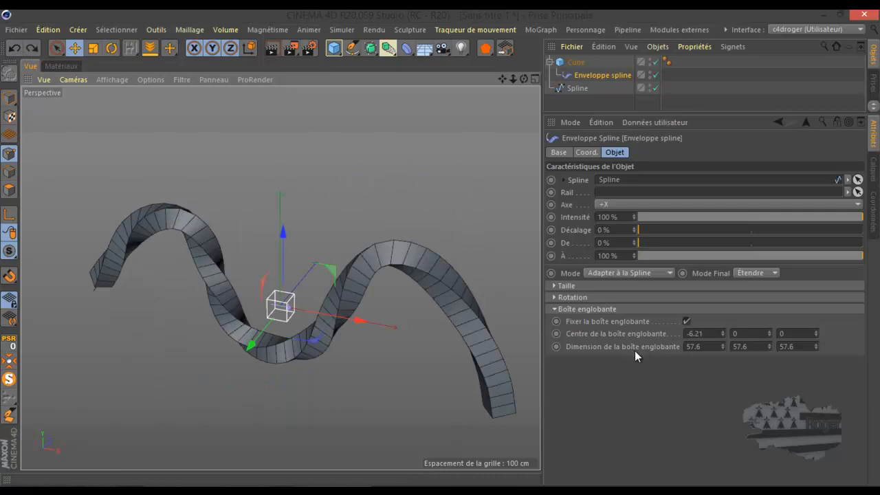
# Set the first two Dimension de la boîte englobante values to 61.6 and 149.6, and collapse the bounding box settings.
pyautogui.moveTo(721, 345)
pyautogui.mouseDown()
pyautogui.moveTo(724, 355)
pyautogui.moveTo(721, 345)
pyautogui.mouseUp()
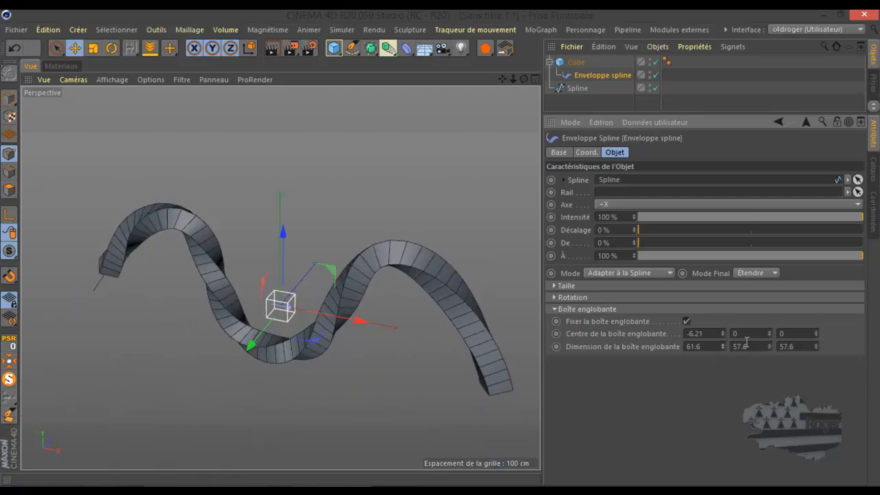
pyautogui.moveTo(770, 343); pyautogui.dragTo(770, 343)
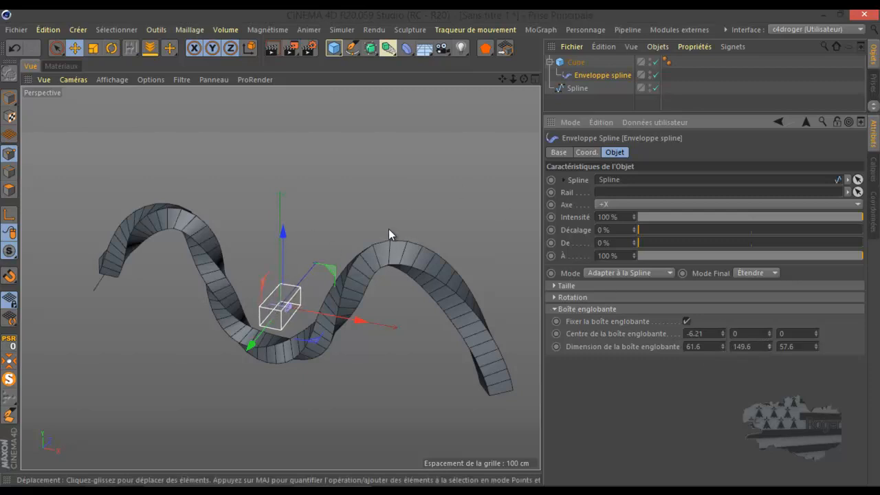
pyautogui.click(554, 309)
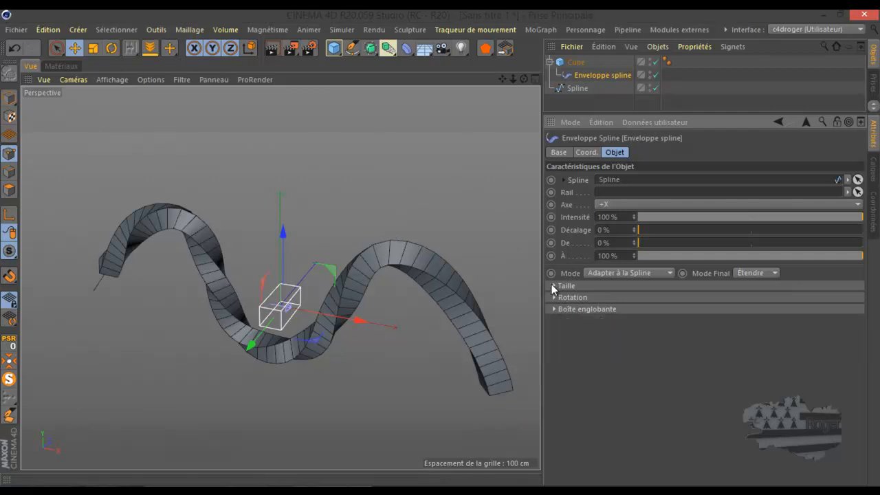
# Open the Taille curve in a separate window and lower its start point to a Point Y of 0.188.
pyautogui.click(554, 286)
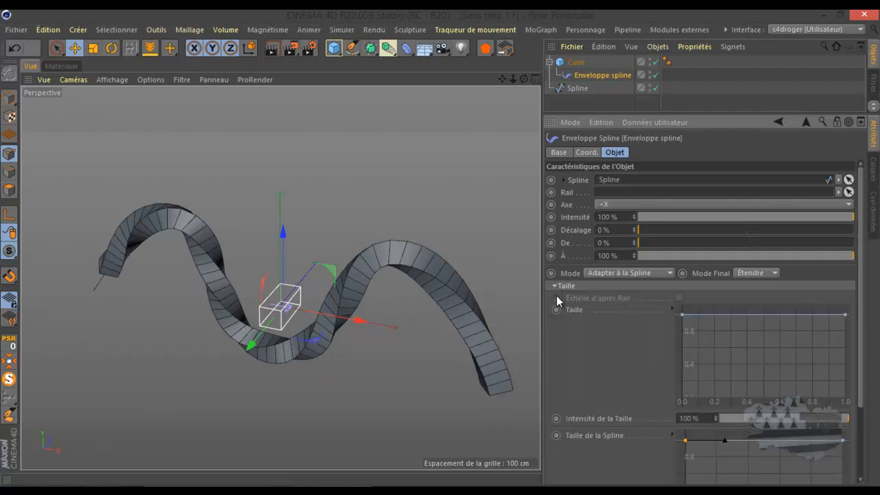
pyautogui.rightClick(756, 340)
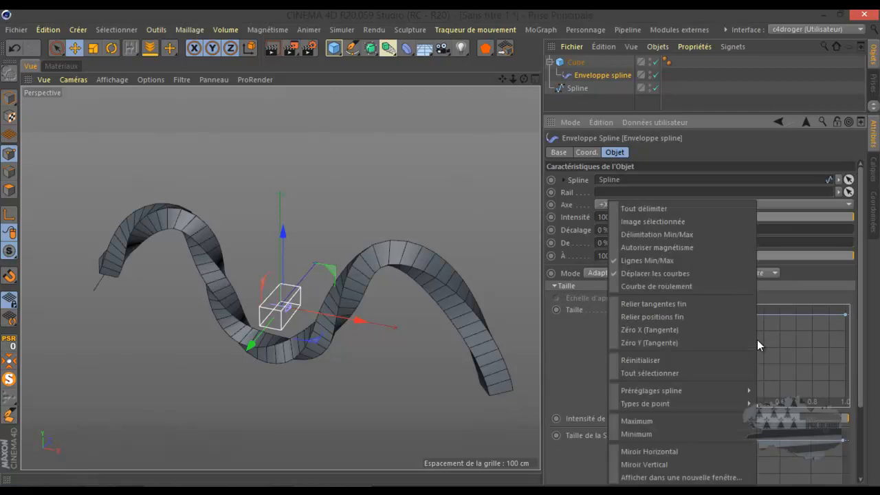
pyautogui.click(677, 477)
pyautogui.moveTo(586, 107); pyautogui.dragTo(651, 55)
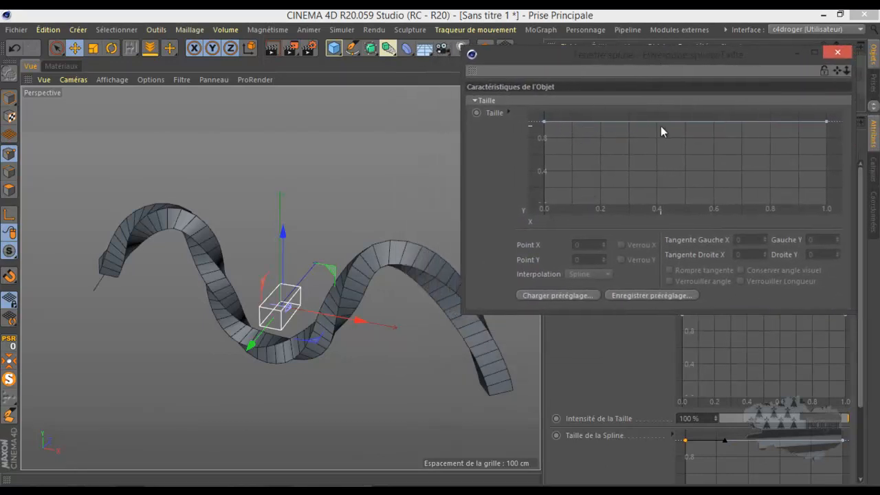
pyautogui.moveTo(544, 123); pyautogui.dragTo(544, 190)
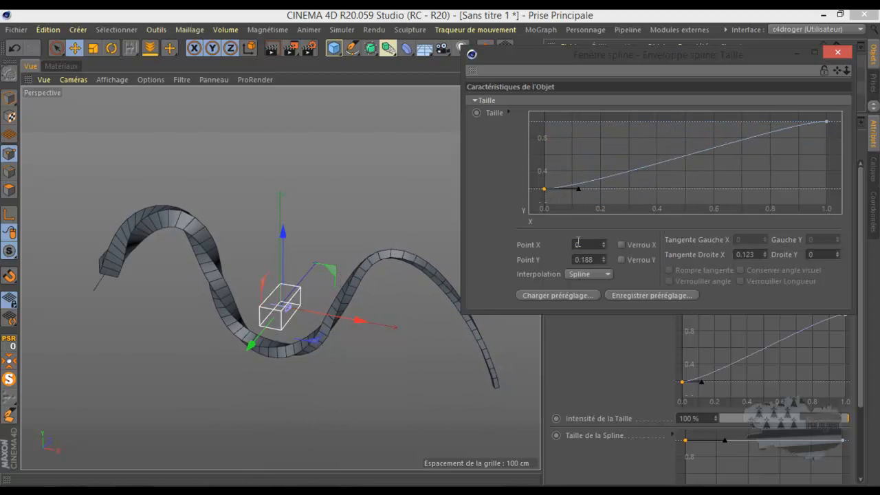
# Adjust the Taille curve's start point to Point Y 0.19, Tangente Droite X 0.075 and Droite Y 0.172.
pyautogui.moveTo(604, 259); pyautogui.dragTo(603, 257)
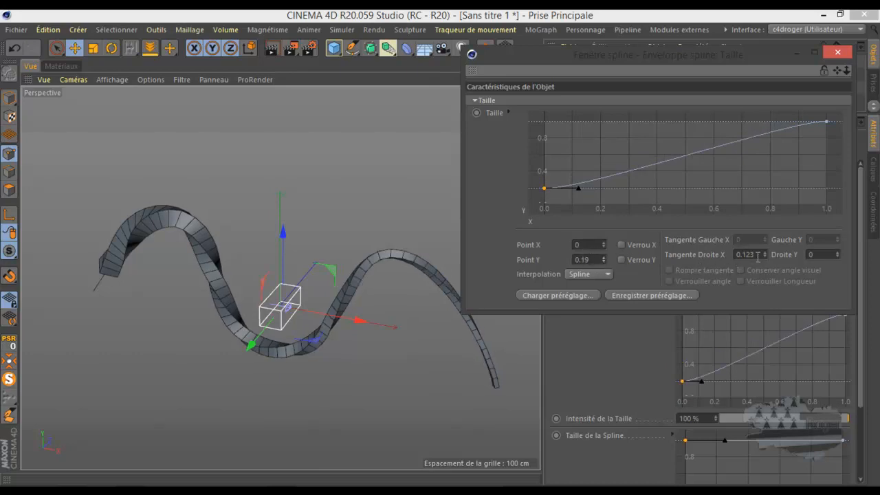
pyautogui.moveTo(764, 253); pyautogui.dragTo(765, 253)
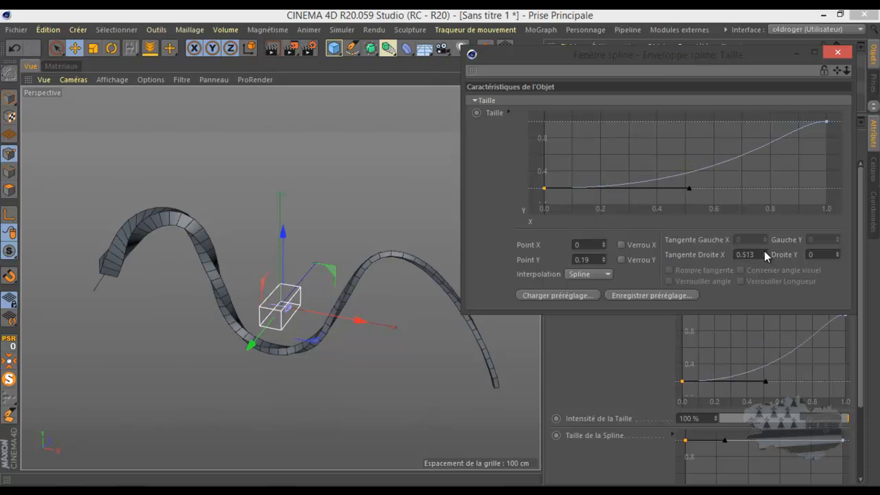
pyautogui.moveTo(688, 189); pyautogui.dragTo(565, 189)
pyautogui.moveTo(838, 252); pyautogui.dragTo(838, 253)
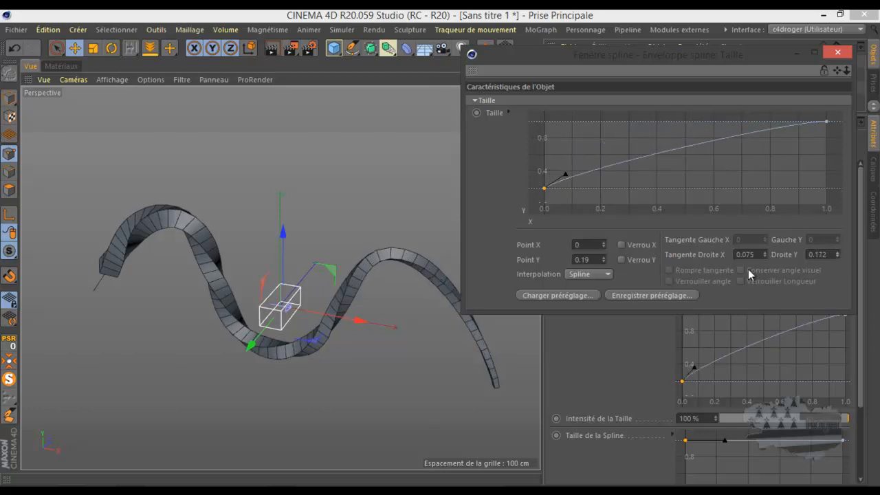
# Switch the start point's interpolation on the Taille curve to Cubique and then to Linéaire.
pyautogui.click(583, 276)
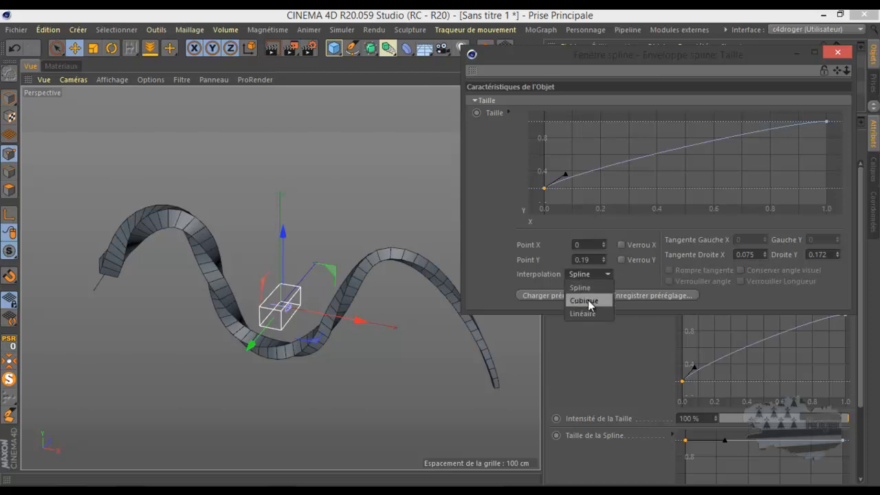
pyautogui.click(589, 302)
pyautogui.click(588, 273)
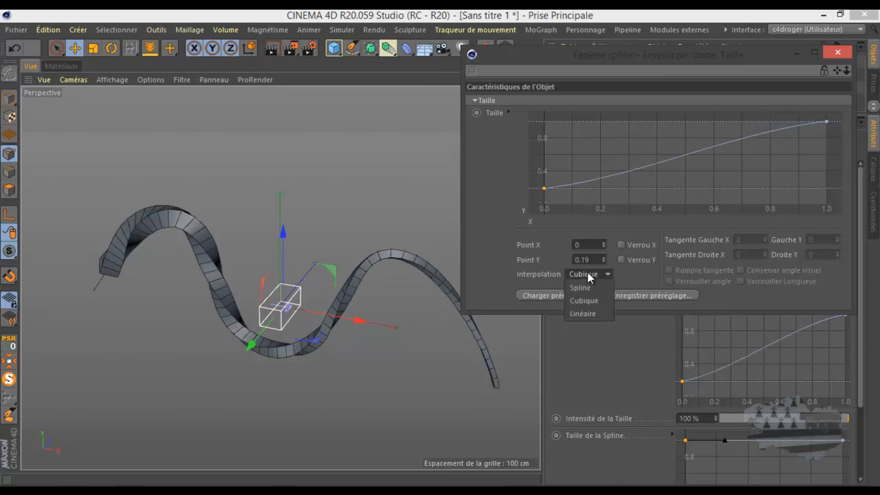
pyautogui.click(583, 312)
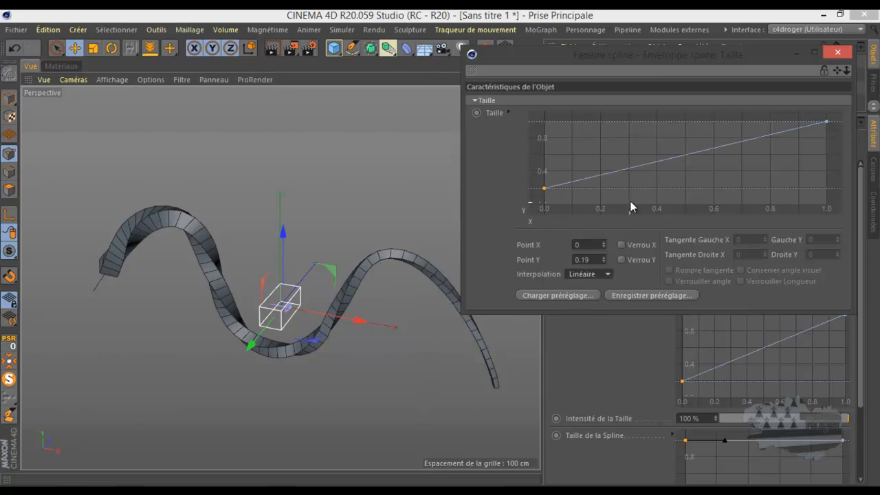
# Try the Ease-ease up, |Cosine| and Ease-out presets one after another on the Taille curve.
pyautogui.click(546, 296)
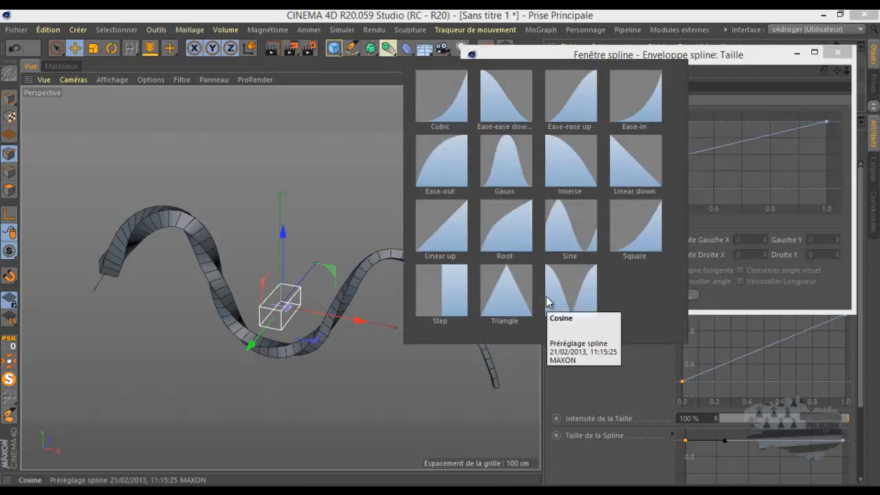
pyautogui.click(559, 73)
pyautogui.click(550, 296)
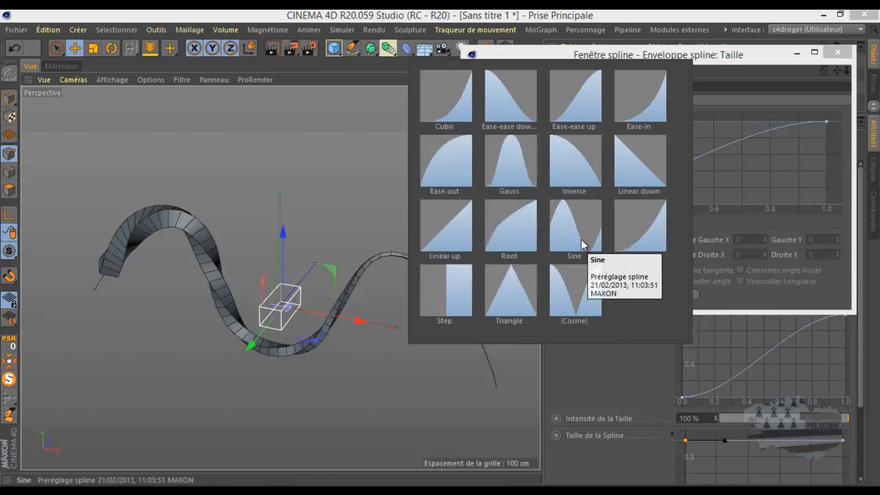
pyautogui.click(568, 298)
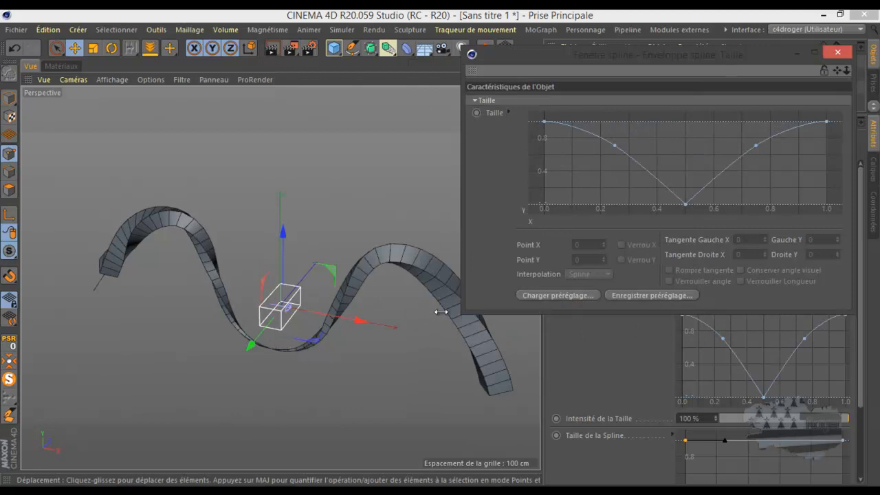
pyautogui.click(551, 296)
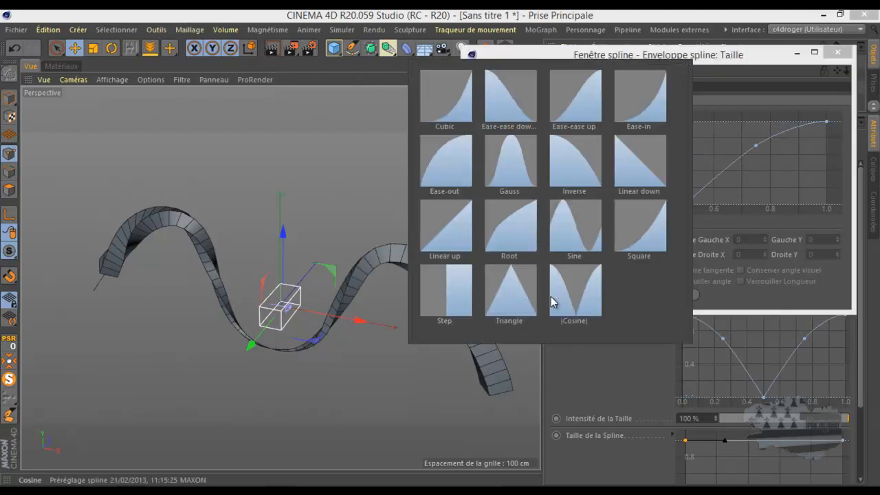
pyautogui.click(469, 176)
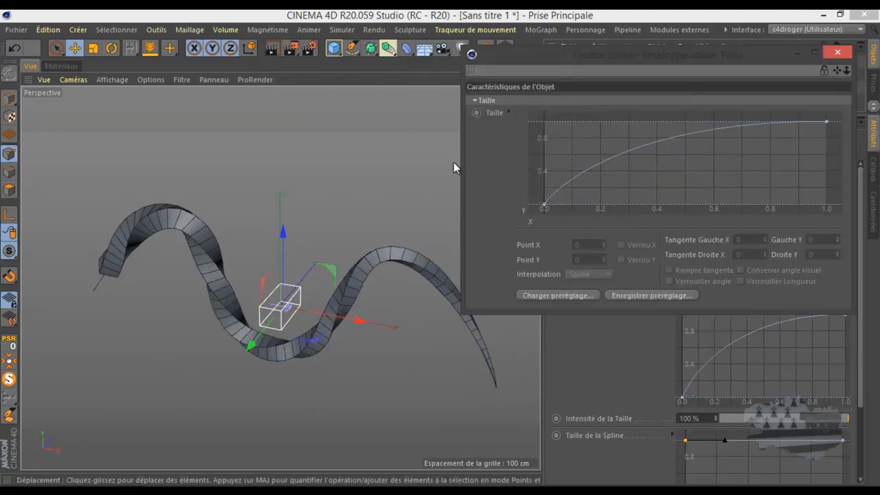
# Try the Inverse, Sine and |Cosine| presets one after another on the Taille curve.
pyautogui.click(553, 297)
pyautogui.click(576, 175)
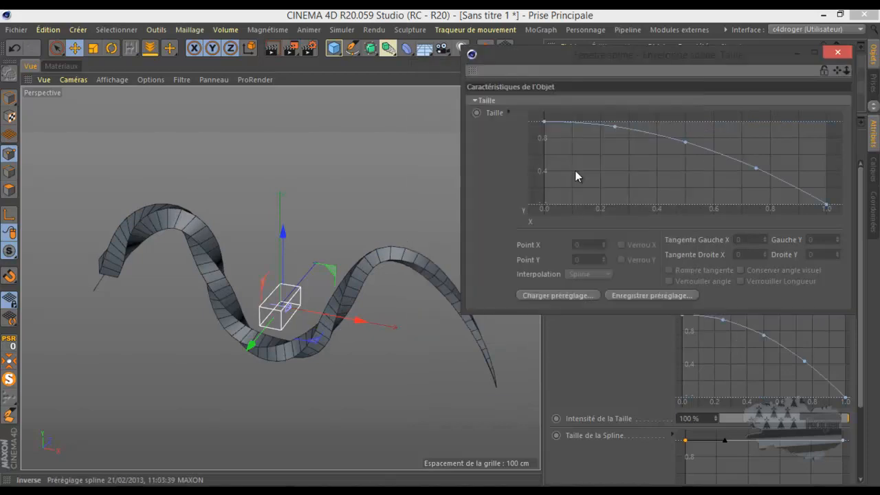
pyautogui.click(547, 297)
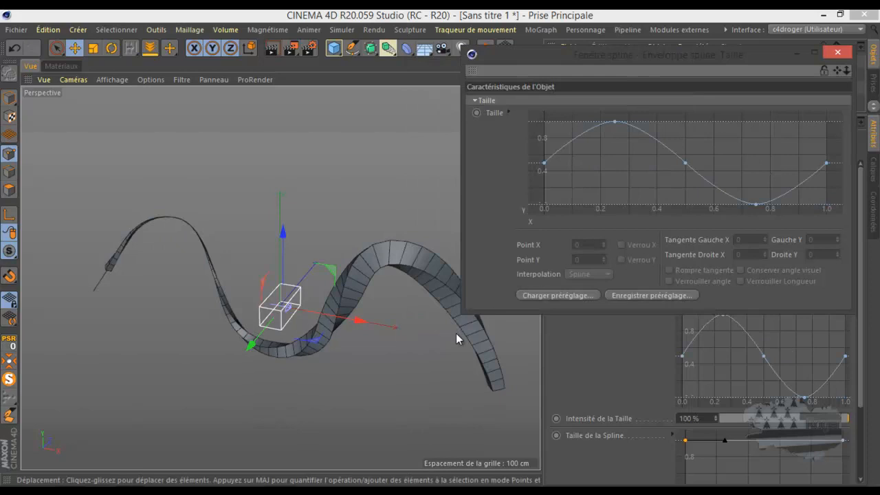
pyautogui.click(563, 296)
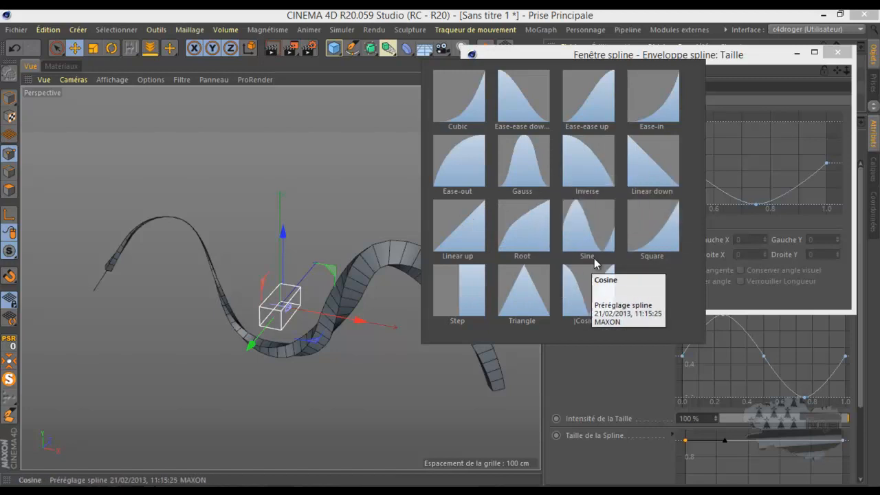
pyautogui.click(580, 285)
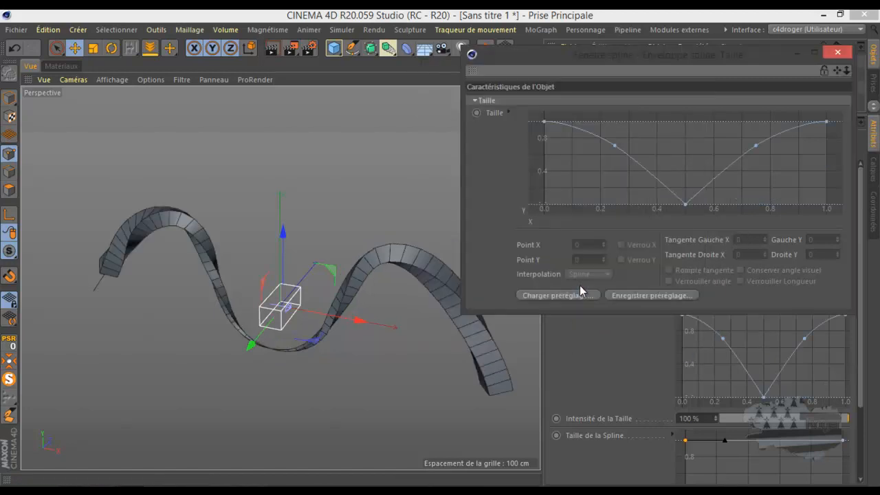
# Load the Cubic preset, raise its second point to about Y 0.67 and move the fourth to X 0.832, Y 0.25.
pyautogui.click(566, 293)
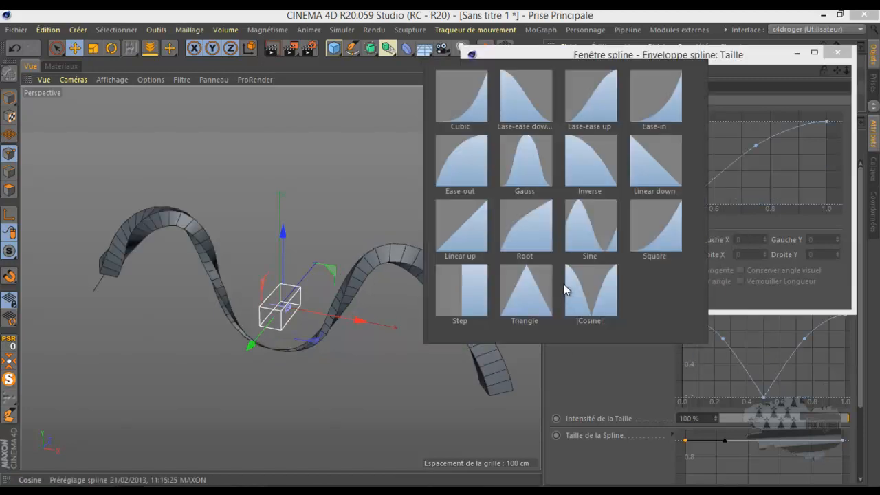
pyautogui.click(466, 97)
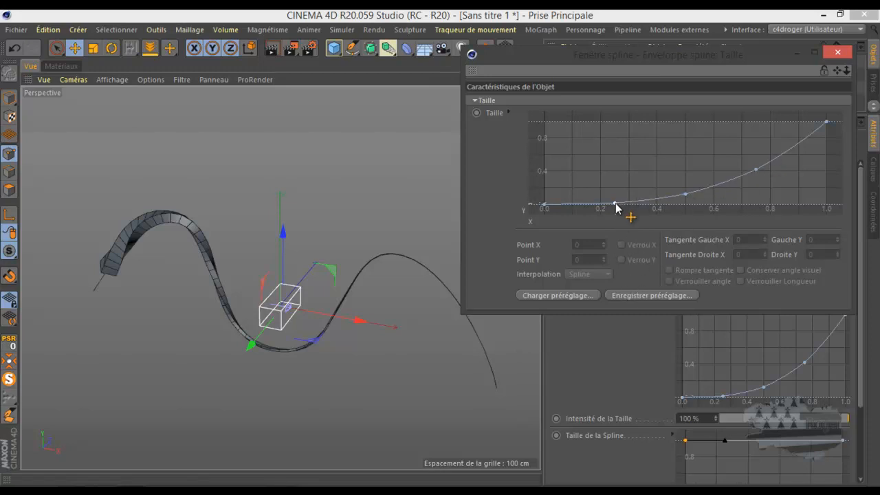
pyautogui.moveTo(615, 204); pyautogui.dragTo(615, 157)
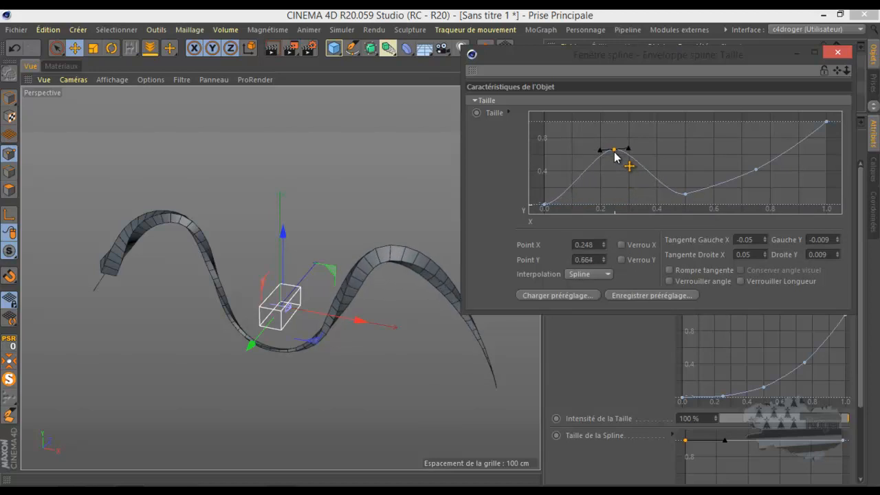
pyautogui.moveTo(756, 170); pyautogui.dragTo(778, 183)
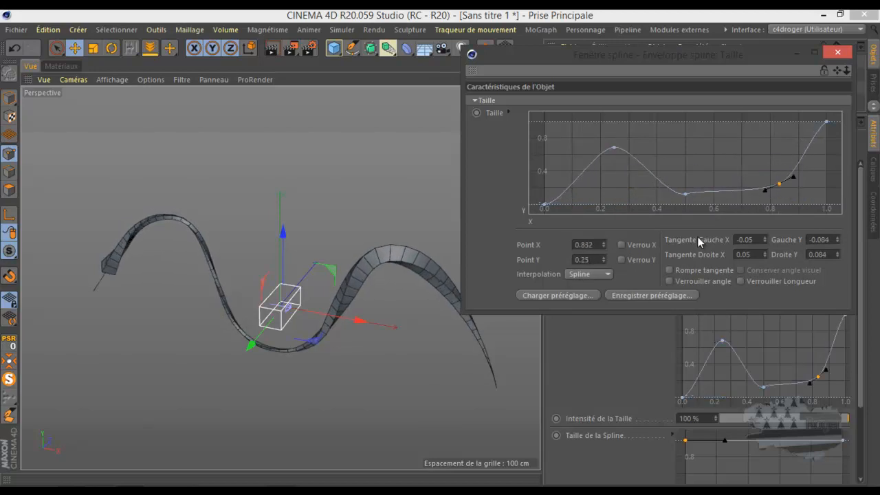
# Open the dialog for saving the curve as a new preset, dismiss it without saving, and close the Taille curve window.
pyautogui.click(639, 296)
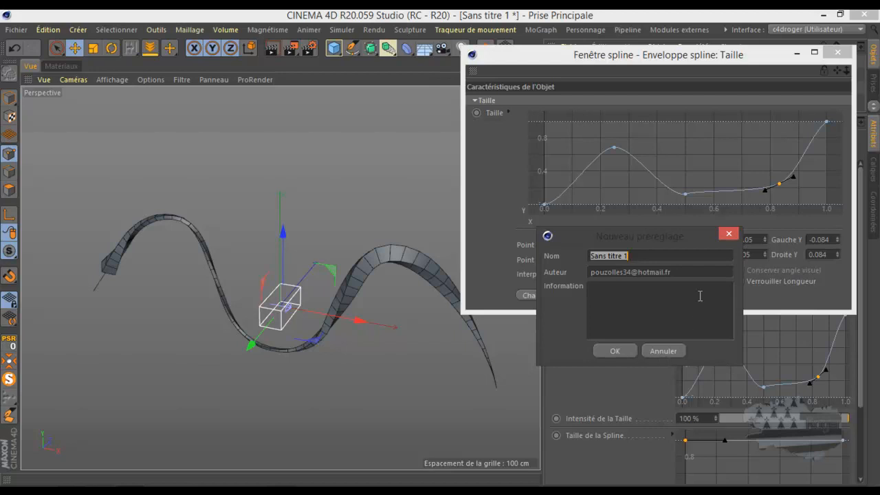
pyautogui.click(729, 234)
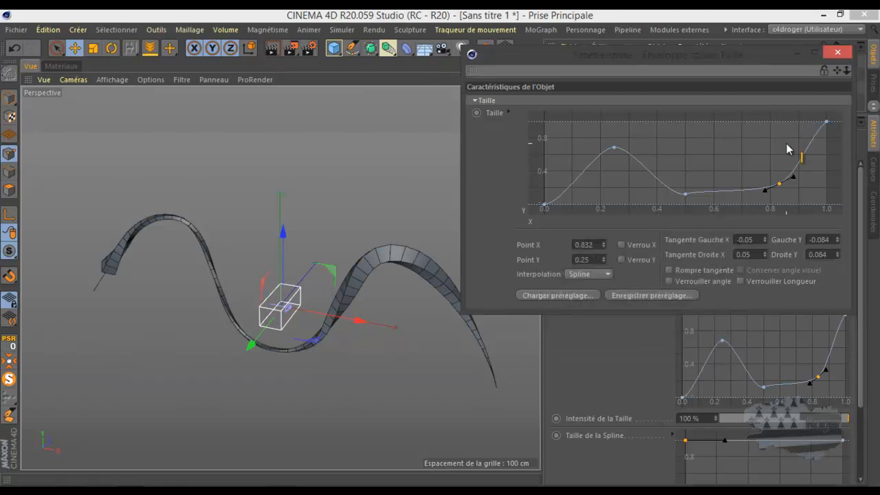
pyautogui.click(837, 52)
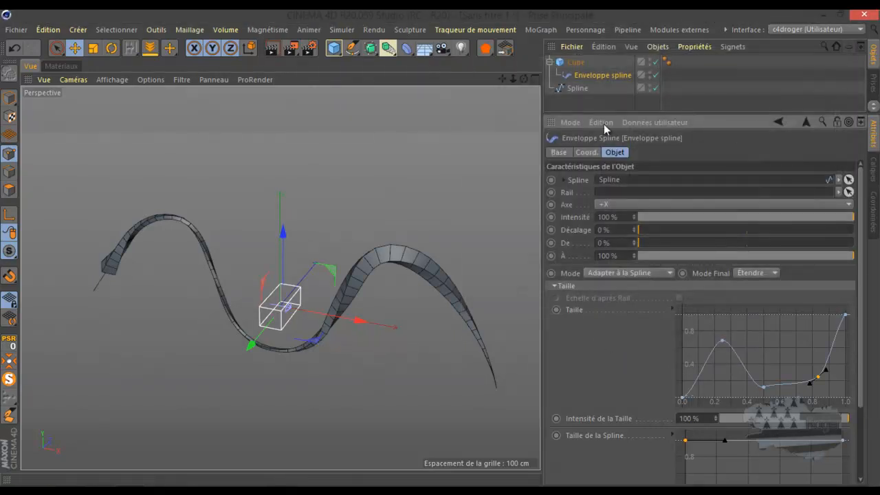
# Enlarge the object list and delete the Cube together with its Enveloppe spline deformer.
pyautogui.moveTo(606, 112); pyautogui.dragTo(608, 218)
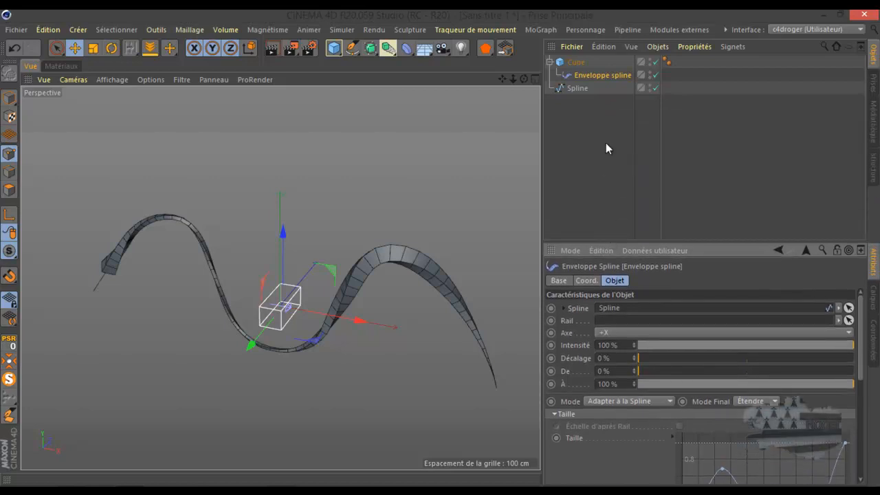
pyautogui.click(578, 63)
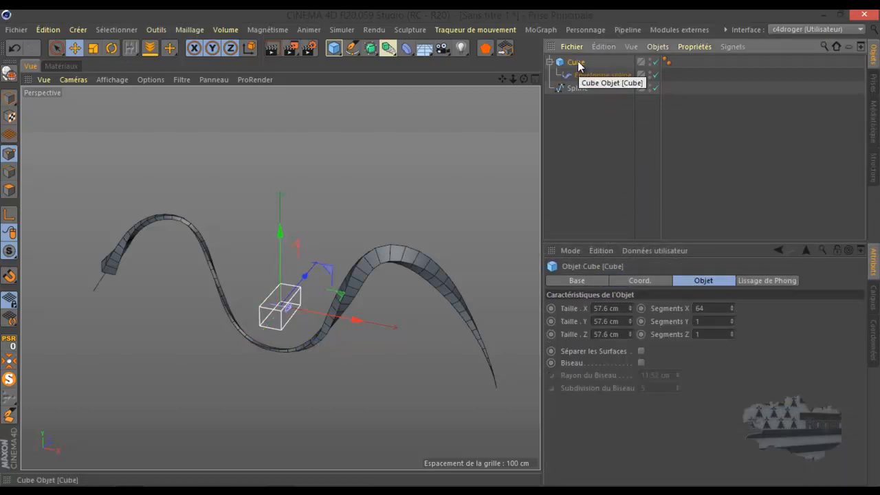
pyautogui.press('Delete')
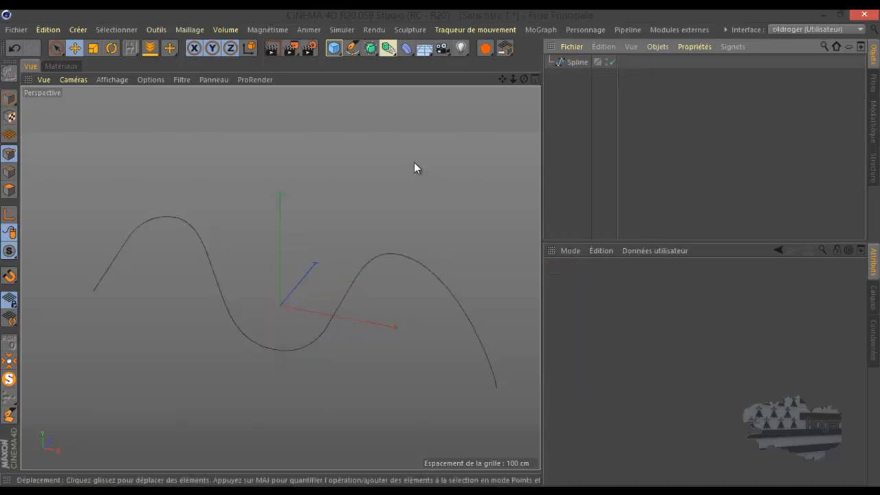
# Add a Spirale spline and set both its Rayon initial and Rayon final to 20 cm.
pyautogui.click(357, 54)
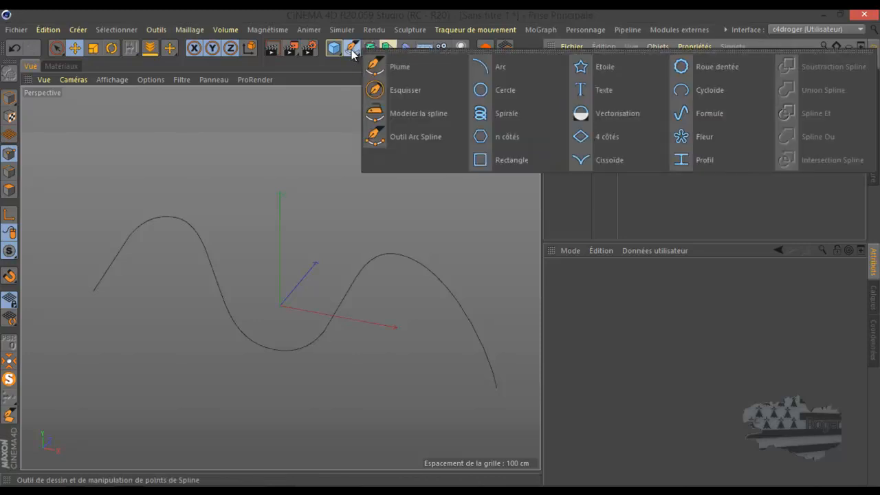
pyautogui.click(510, 114)
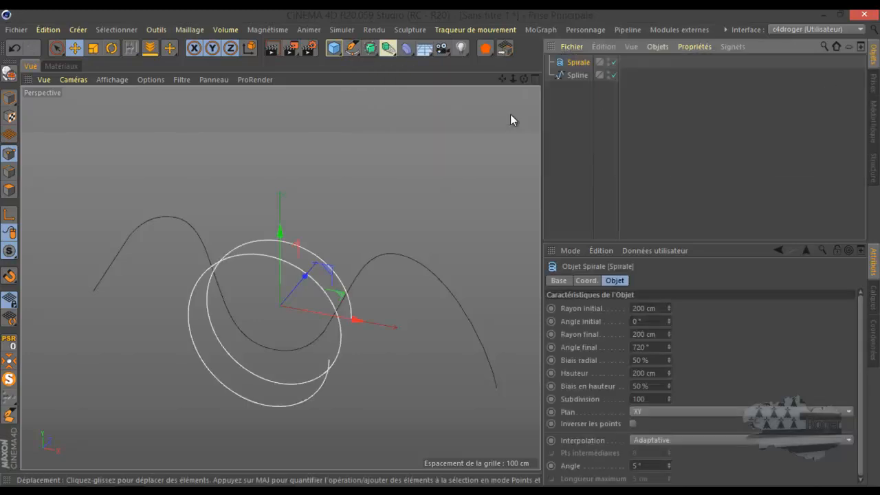
pyautogui.click(641, 308)
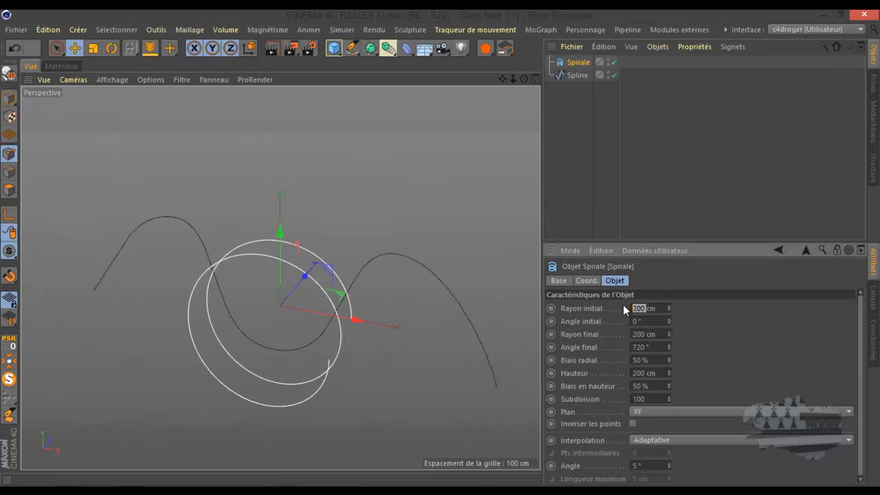
pyautogui.write('20')
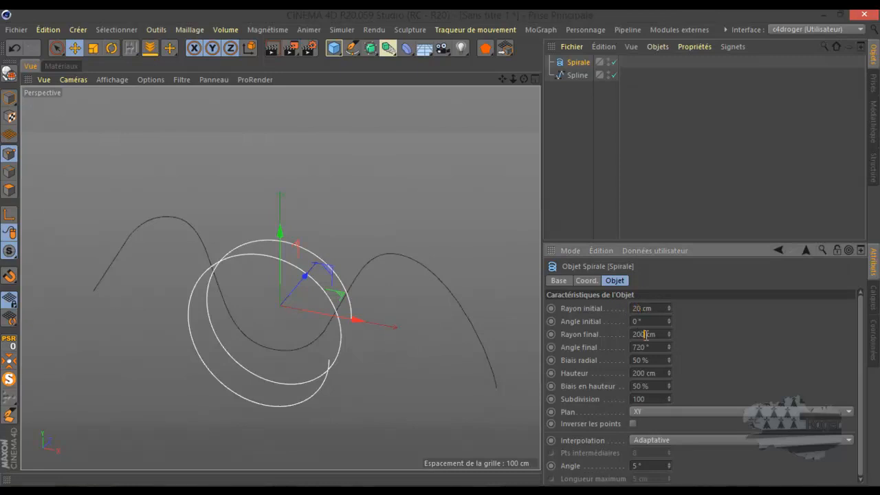
pyautogui.click(647, 334)
pyautogui.press('Return')
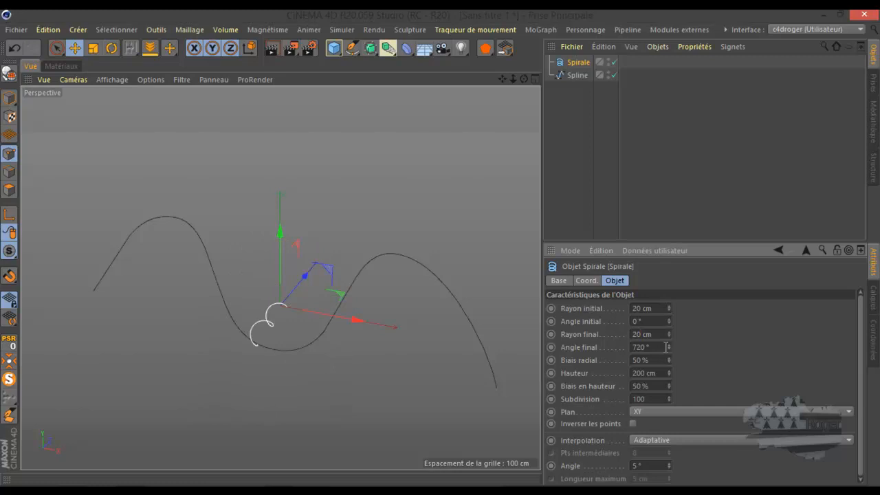
# Set the spiral's Angle final to 3069° and its Hauteur to 366 cm.
pyautogui.moveTo(667, 345); pyautogui.dragTo(667, 369)
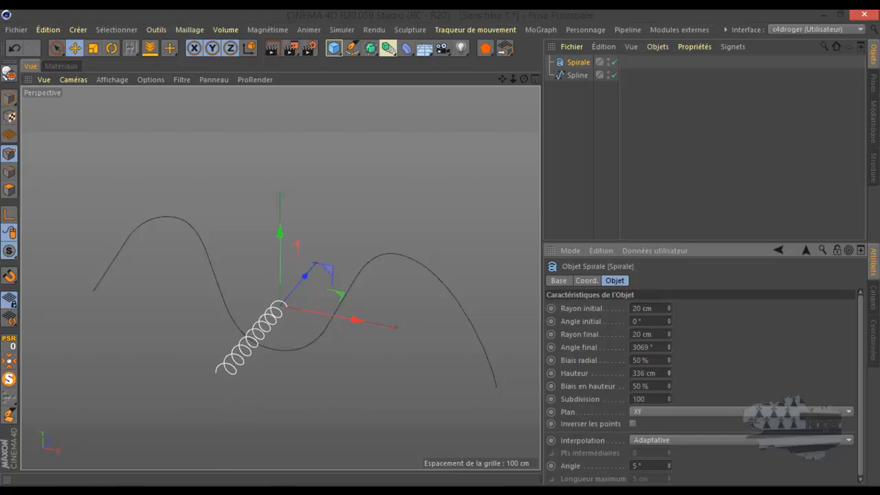
pyautogui.moveTo(526, 78); pyautogui.dragTo(440, 251)
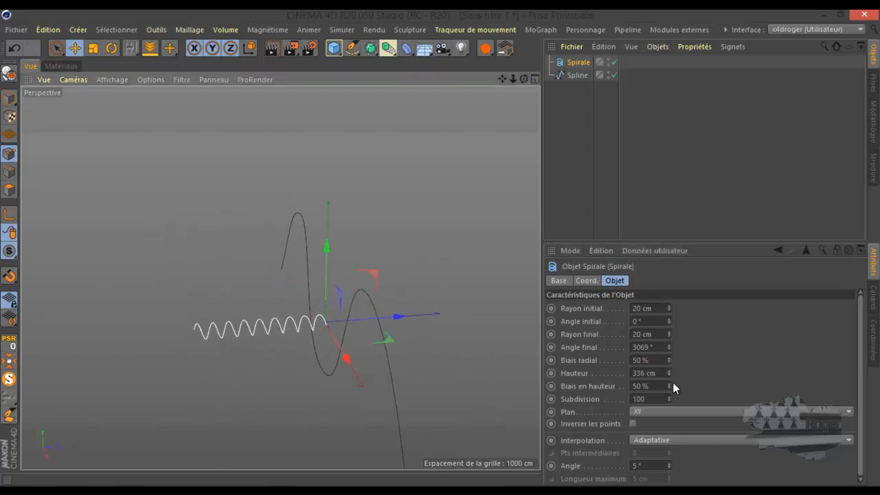
pyautogui.moveTo(670, 370); pyautogui.dragTo(669, 370)
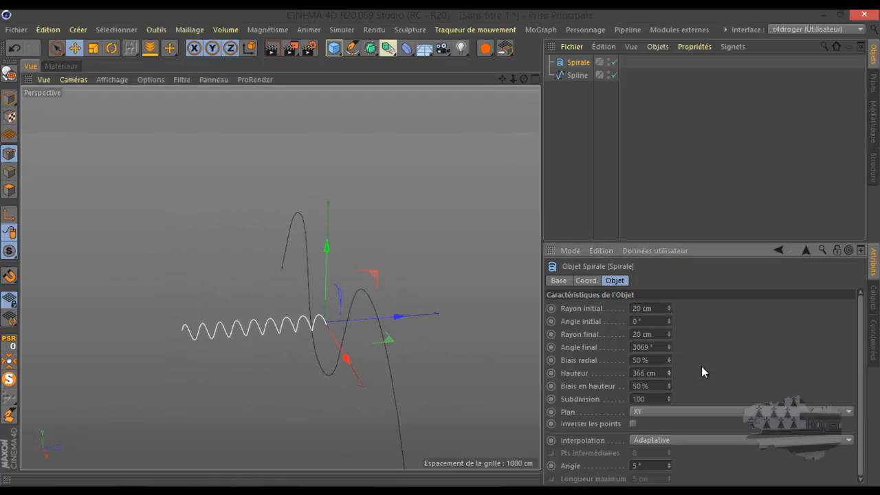
pyautogui.moveTo(668, 384); pyautogui.dragTo(669, 384)
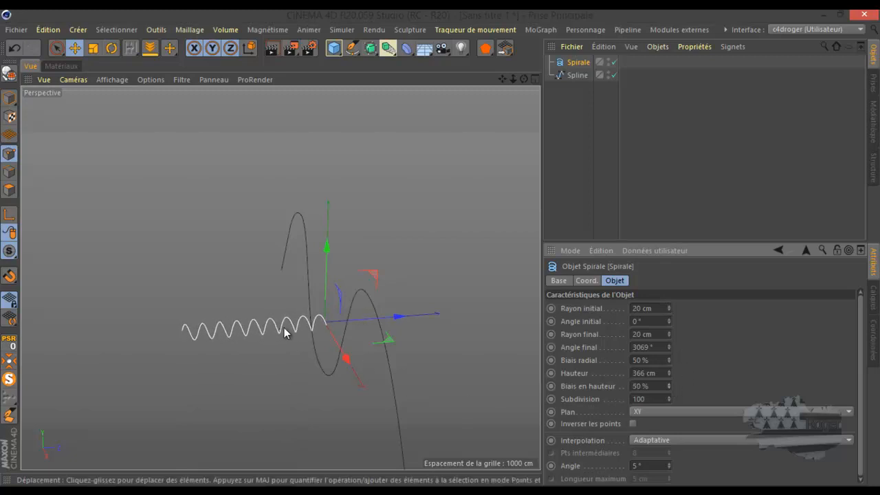
# Set the spiral's Plan to ZY so that it runs along the red X axis.
pyautogui.moveTo(523, 79)
pyautogui.mouseDown()
pyautogui.moveTo(440, 248)
pyautogui.moveTo(530, 93)
pyautogui.mouseUp()
pyautogui.click(692, 411)
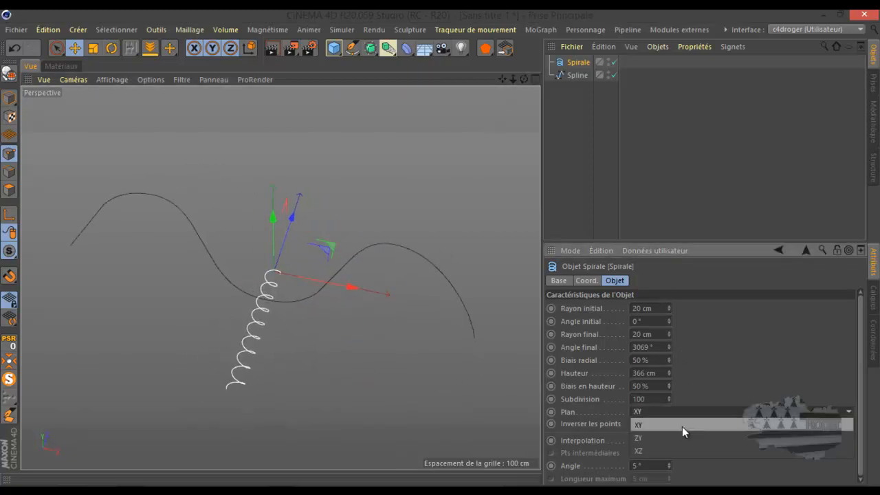
pyautogui.click(679, 437)
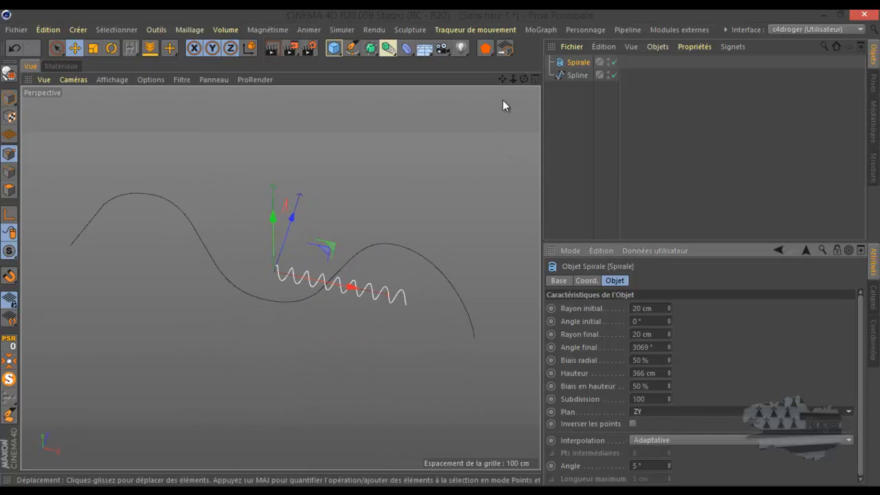
pyautogui.moveTo(524, 79); pyautogui.dragTo(440, 247)
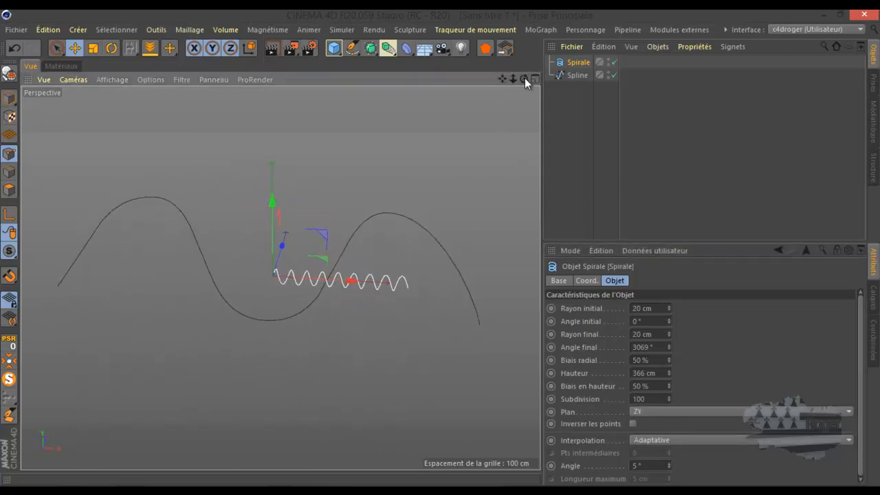
# Add a Cercle spline and set its Rayon to 4 cm.
pyautogui.click(352, 47)
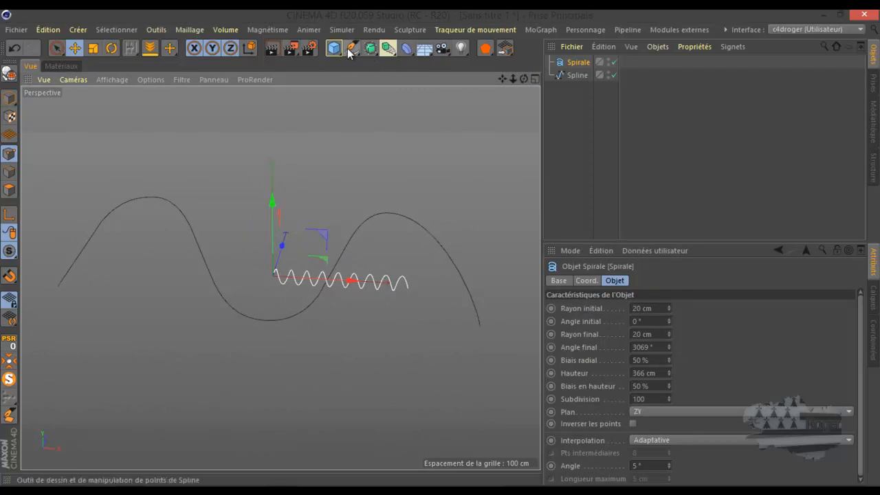
pyautogui.click(495, 92)
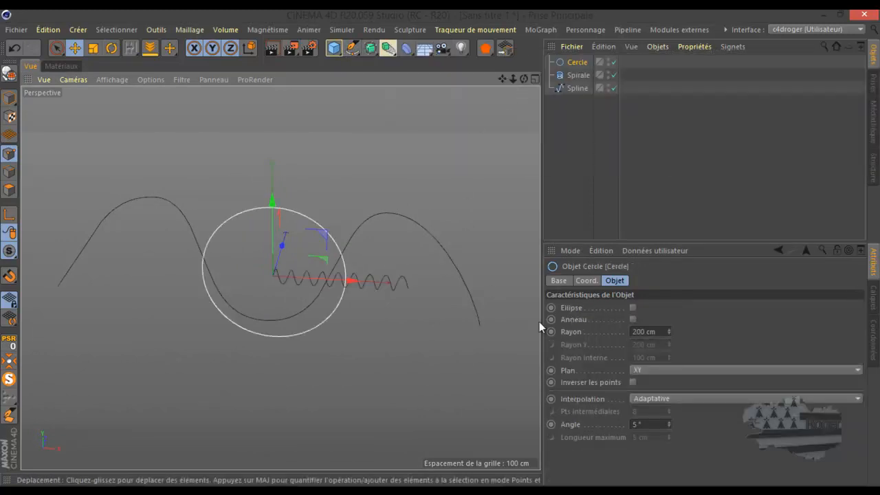
pyautogui.click(649, 330)
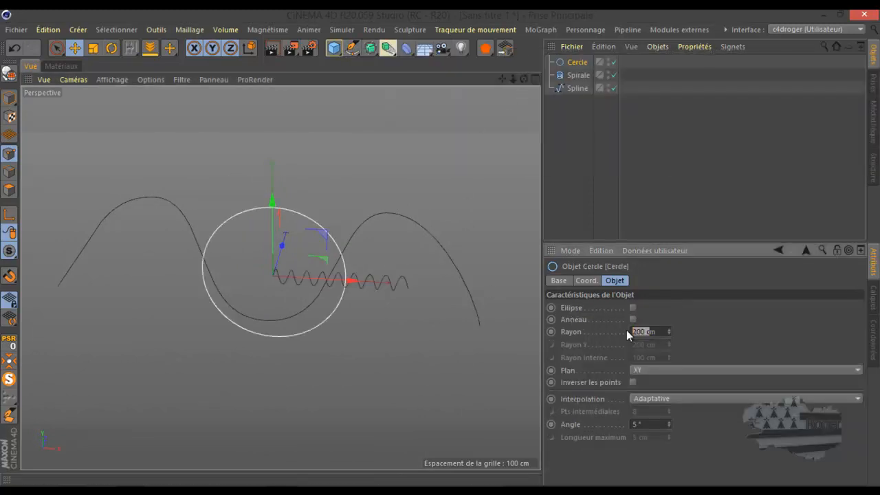
pyautogui.write('300')
pyautogui.press('Return')
pyautogui.moveTo(645, 331); pyautogui.dragTo(621, 331)
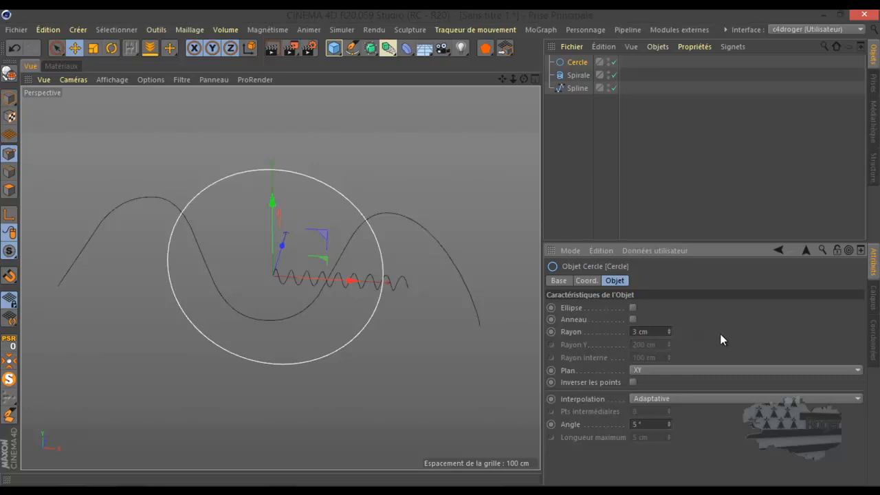
pyautogui.click(670, 330)
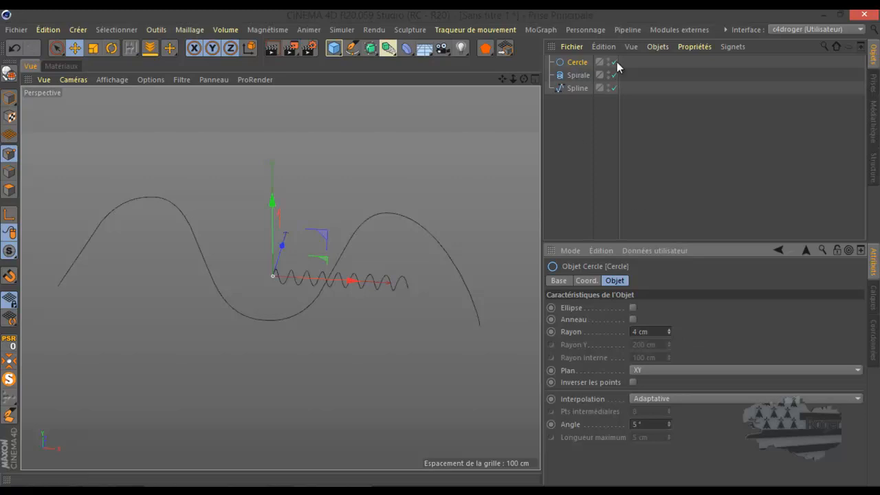
# Set the spiral's Interpolation to Naturelle with Pts intermédiaires at 1.
pyautogui.click(578, 74)
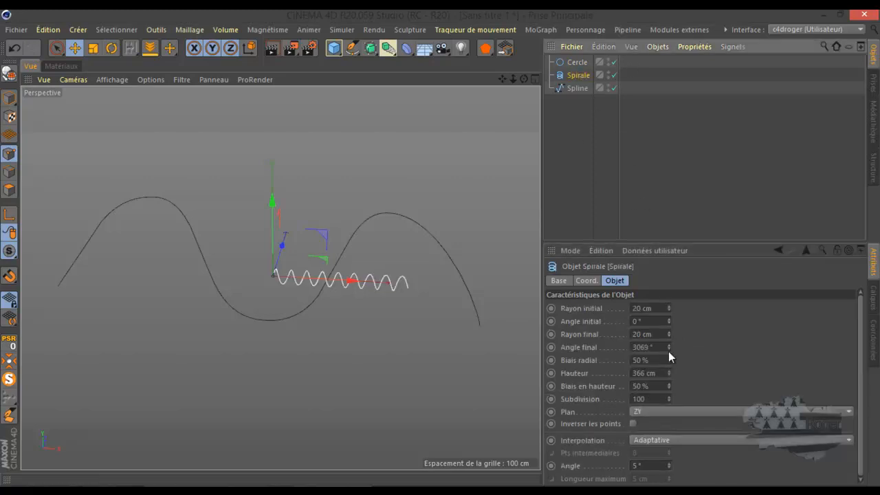
pyautogui.click(666, 440)
pyautogui.click(659, 389)
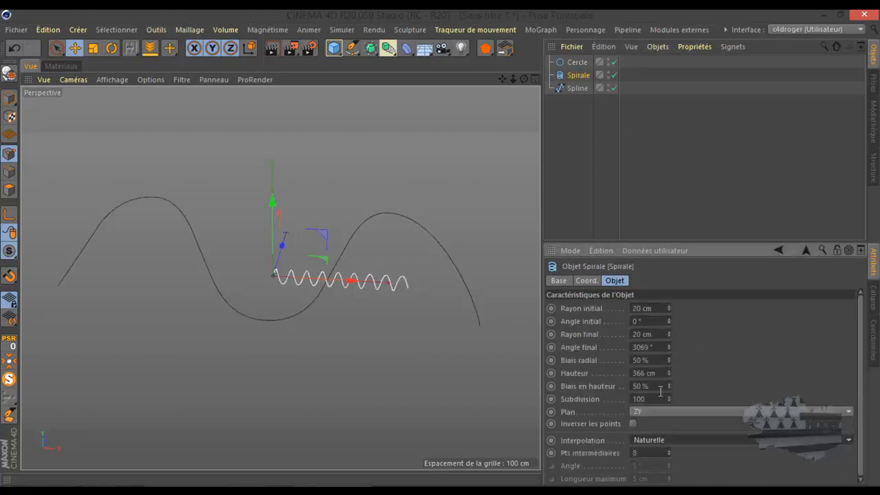
pyautogui.click(669, 455)
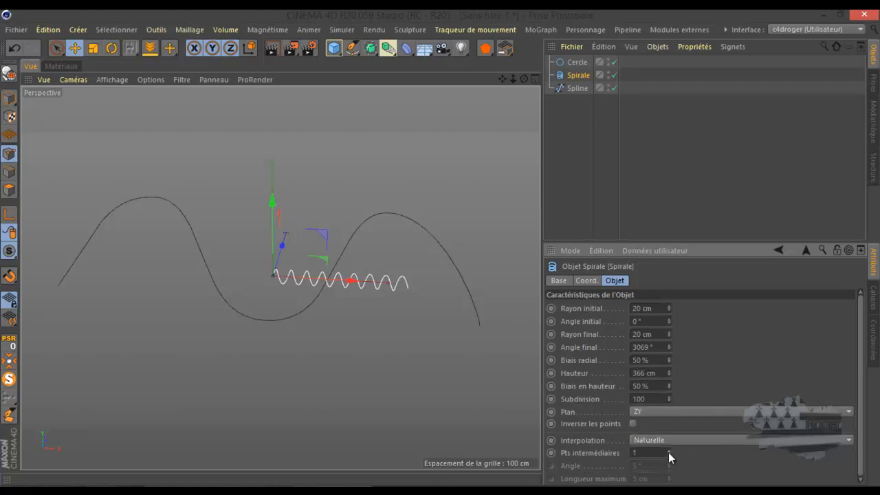
# Set the circle's Interpolation to Naturelle with Pts intermédiaires at 3.
pyautogui.click(572, 62)
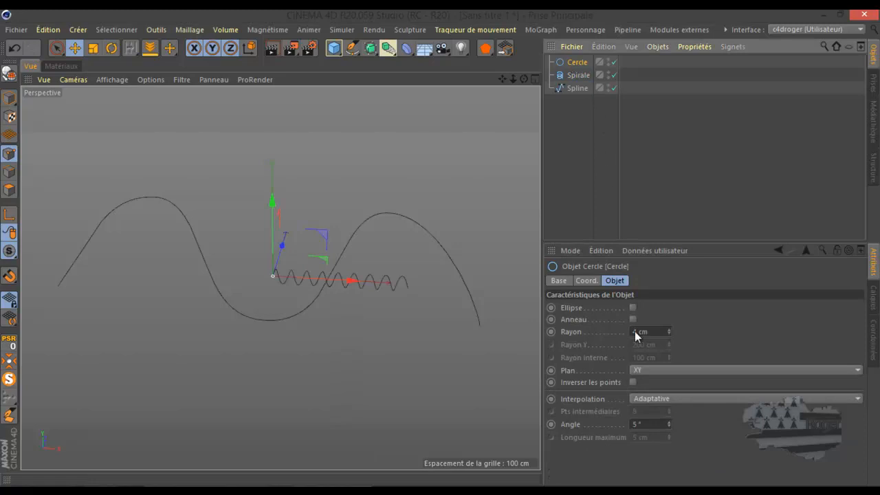
pyautogui.click(649, 398)
pyautogui.click(646, 424)
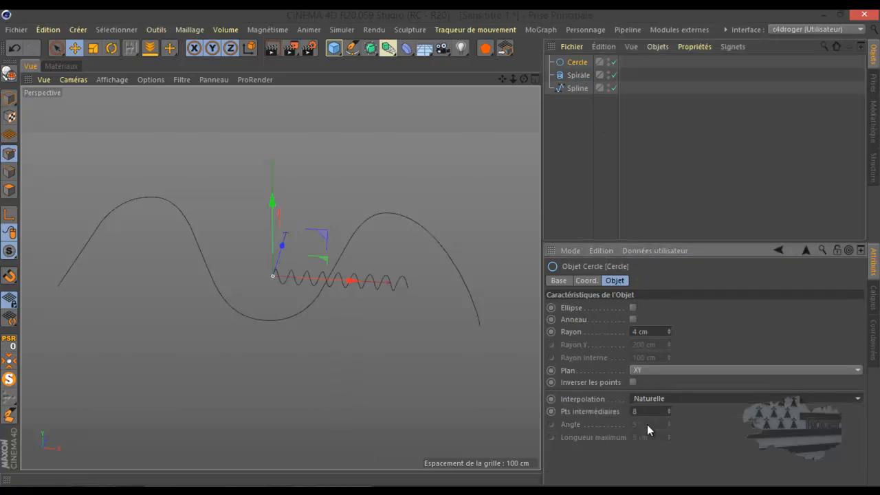
pyautogui.click(668, 411)
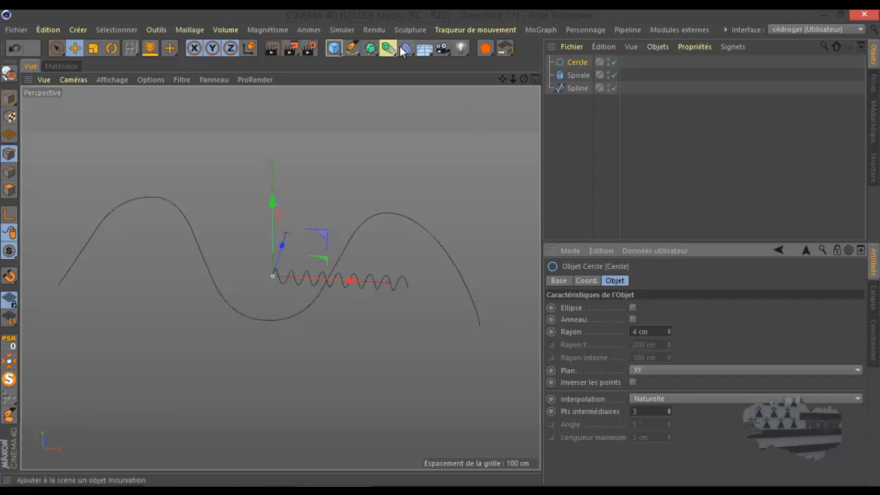
# Add an Extrusion contrôlée and nest Cercle and Spirale inside it, with the circle above the spiral.
pyautogui.click(370, 48)
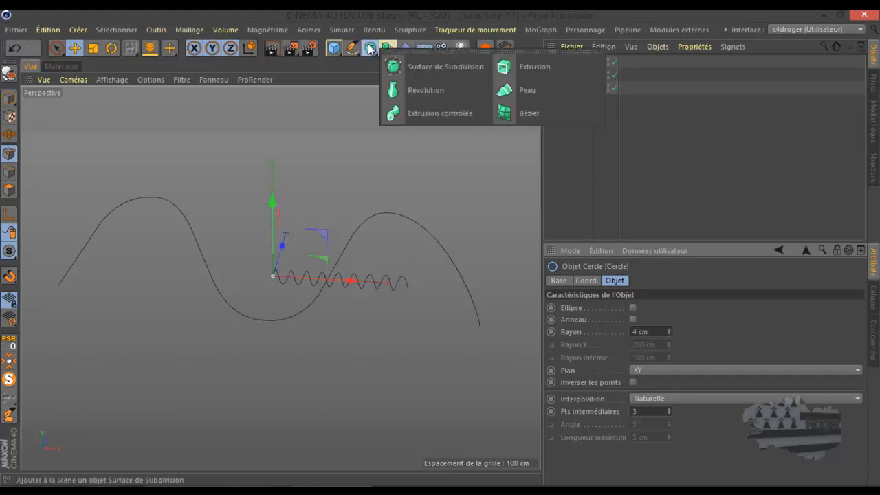
pyautogui.click(429, 112)
pyautogui.moveTo(602, 74)
pyautogui.mouseDown()
pyautogui.moveTo(568, 94)
pyautogui.moveTo(593, 60)
pyautogui.mouseUp()
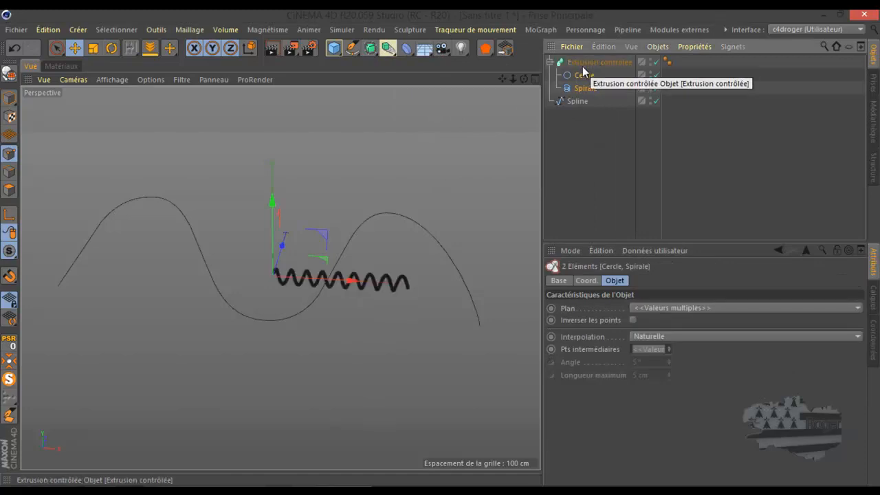
pyautogui.scroll(2, 361, 268)
pyautogui.scroll(5, 361, 268)
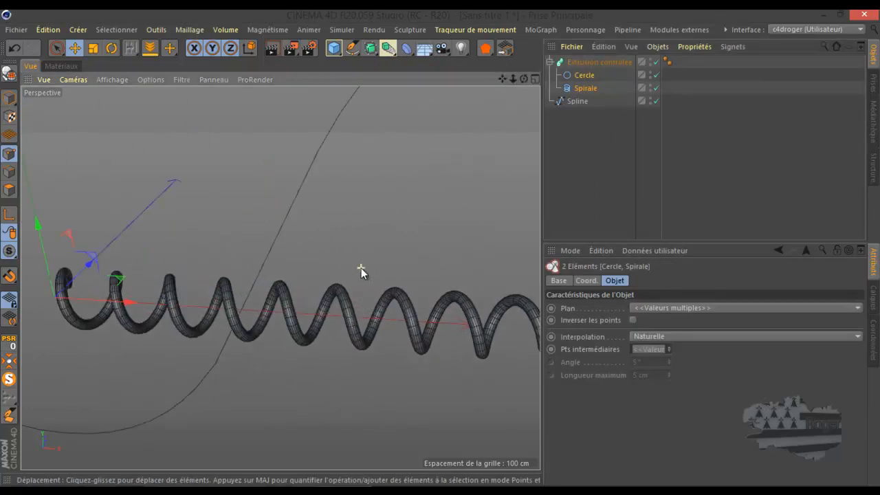
pyautogui.scroll(-6, 361, 268)
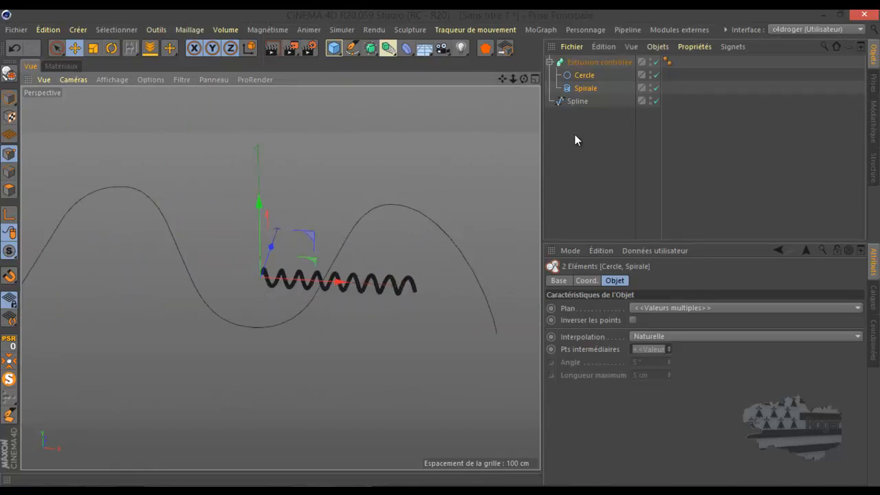
# Add an Enveloppe spline deformer, group it with the Extrusion contrôlée under one null object, and expand the group.
pyautogui.click(407, 49)
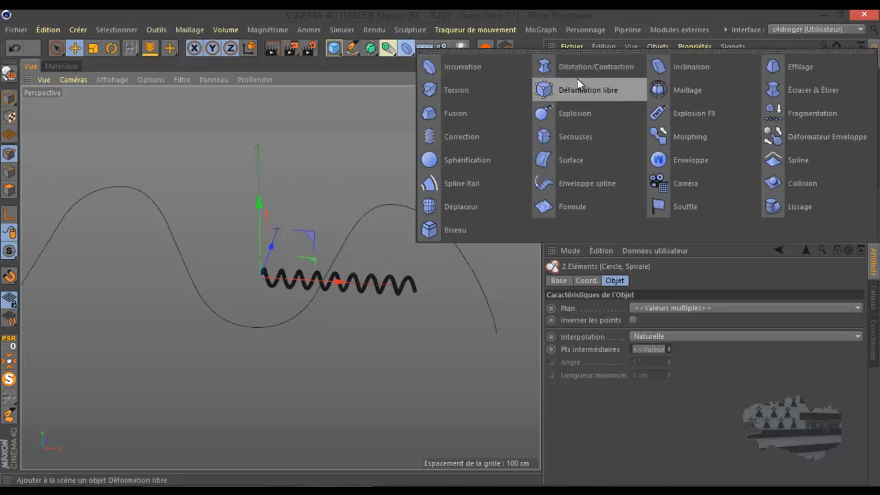
pyautogui.click(579, 185)
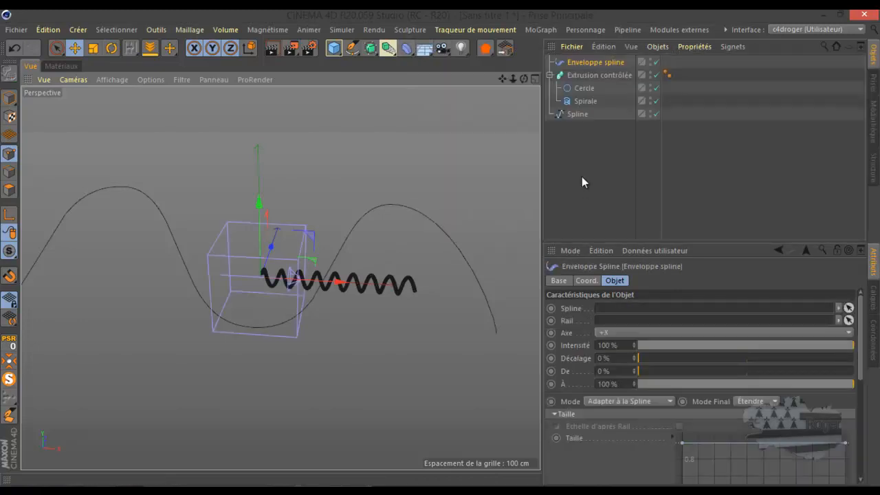
pyautogui.moveTo(694, 61); pyautogui.dragTo(565, 107)
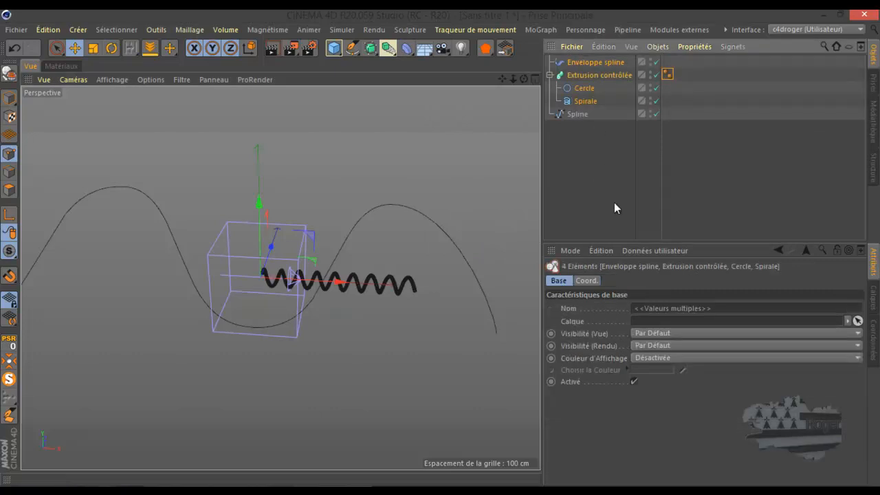
pyautogui.hotkey('alt', 'g')
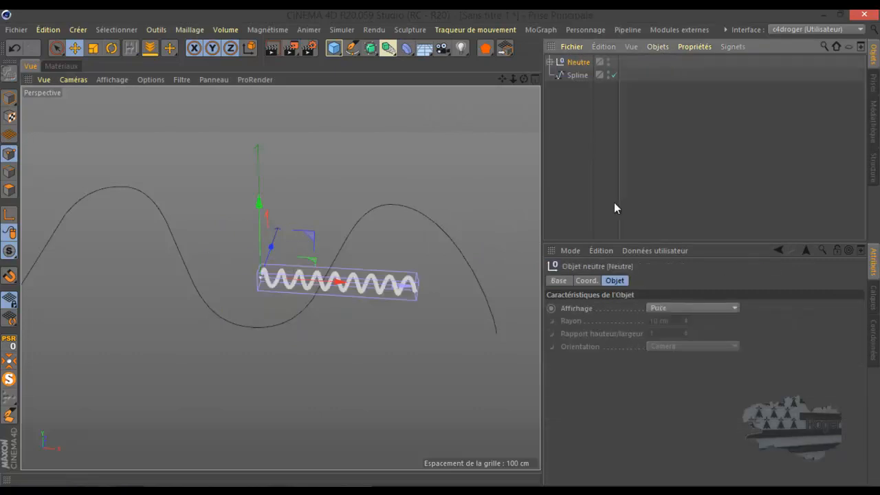
pyautogui.click(550, 61)
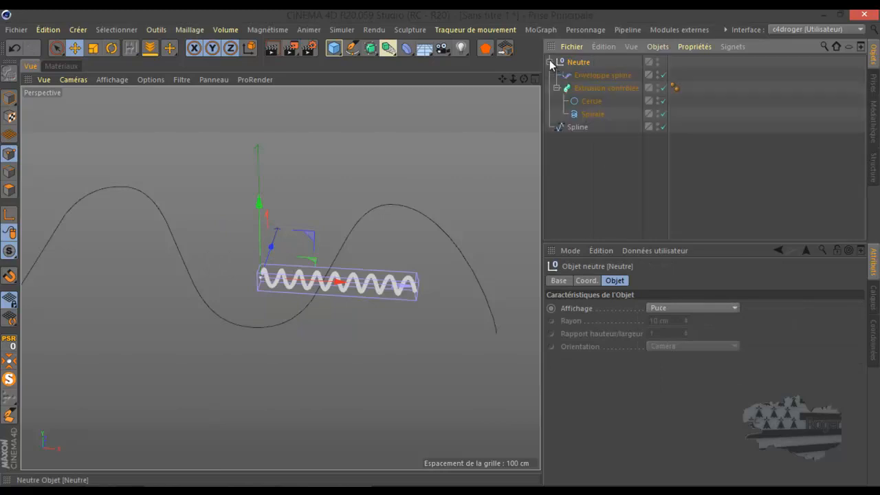
# Assign the wavy Spline as the Enveloppe spline deformer's Spline and inspect the deformed coil up close.
pyautogui.click(594, 75)
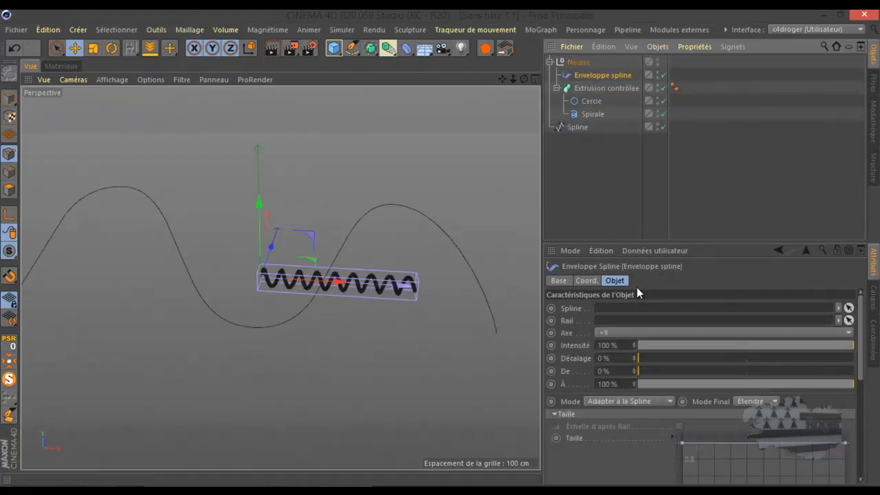
pyautogui.moveTo(573, 126); pyautogui.dragTo(627, 306)
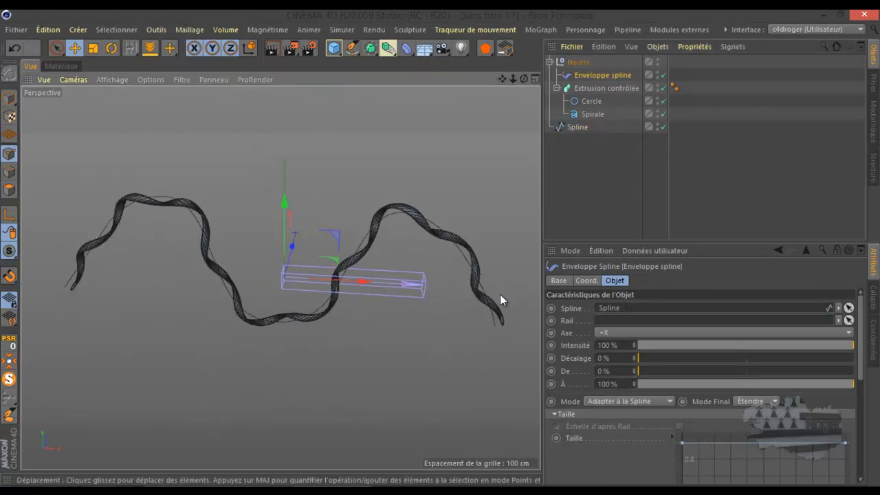
pyautogui.scroll(5, 500, 293)
pyautogui.moveTo(523, 79); pyautogui.dragTo(441, 247)
pyautogui.scroll(-5, 378, 296)
pyautogui.scroll(8, 397, 305)
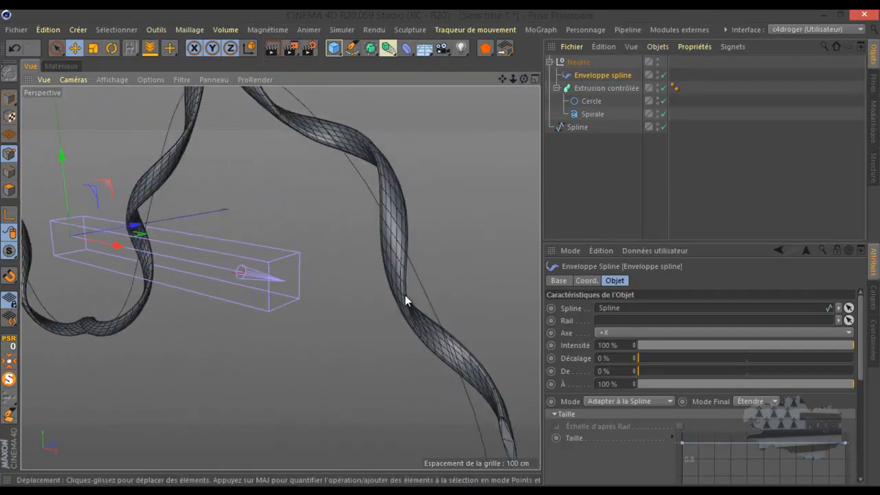
pyautogui.moveTo(522, 79); pyautogui.dragTo(439, 247)
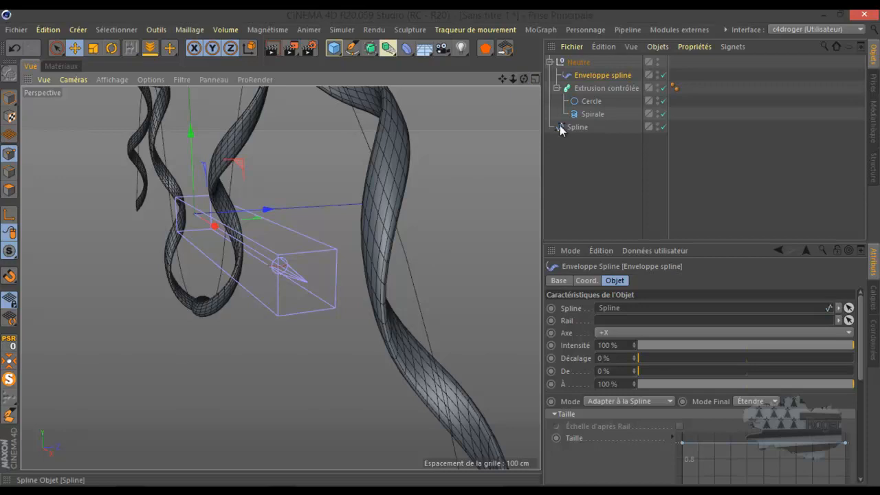
# Raise the spiral's Angle final to 9838° for more turns along the wavy spline.
pyautogui.click(592, 114)
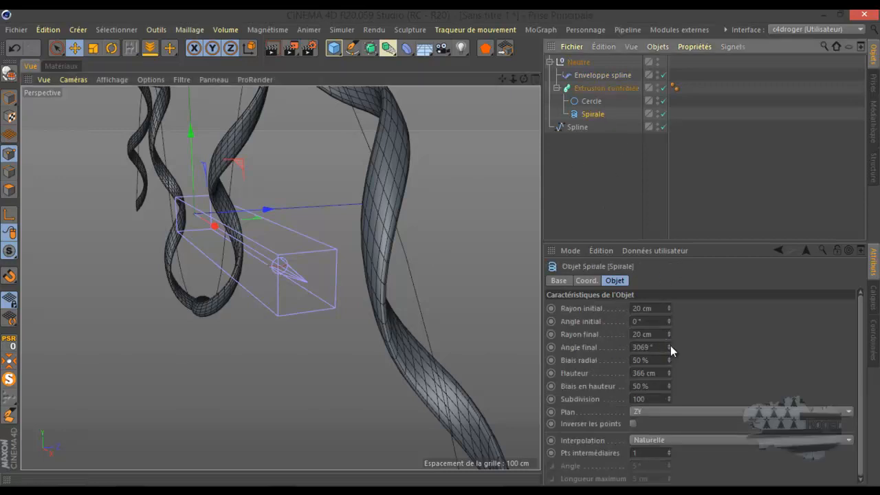
pyautogui.moveTo(668, 344); pyautogui.dragTo(668, 336)
pyautogui.moveTo(670, 320); pyautogui.dragTo(732, 366)
pyautogui.scroll(-4, 275, 344)
pyautogui.moveTo(524, 79); pyautogui.dragTo(440, 247)
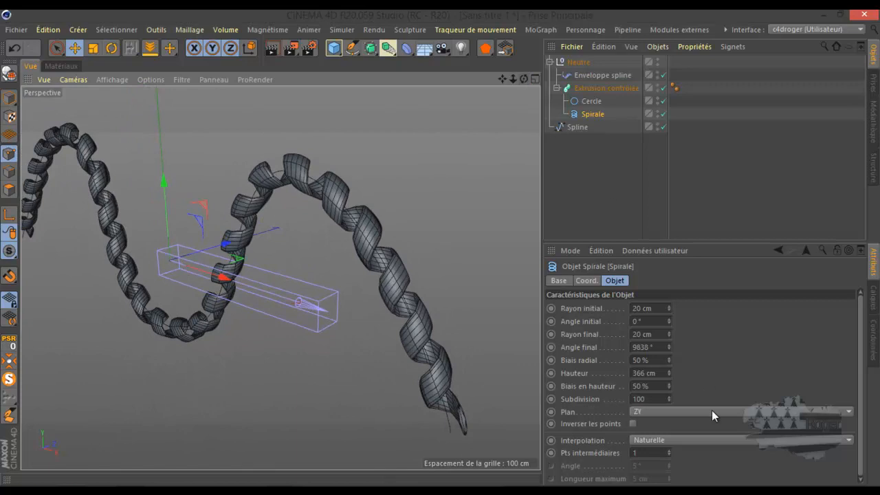
# Move the Enveloppe spline deformer out of the Neutre group and set the spiral's Hauteur to 466 cm.
pyautogui.moveTo(668, 373); pyautogui.dragTo(671, 378)
pyautogui.moveTo(587, 75); pyautogui.dragTo(581, 62)
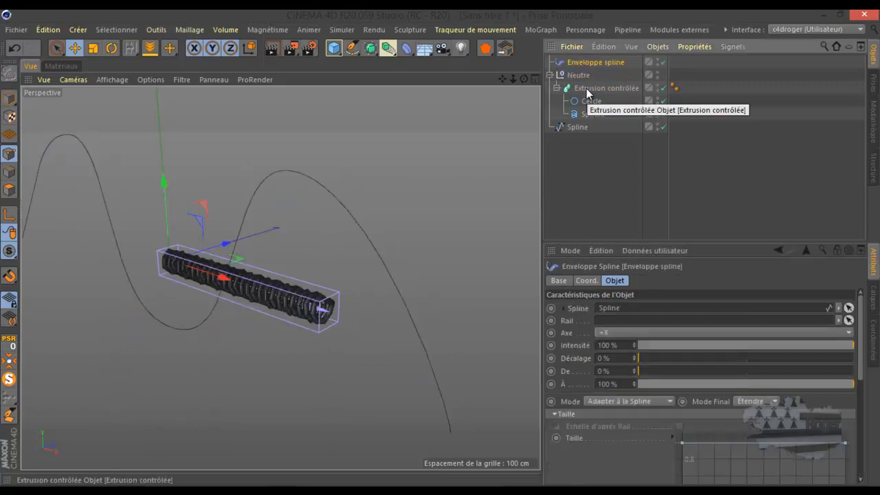
pyautogui.click(590, 114)
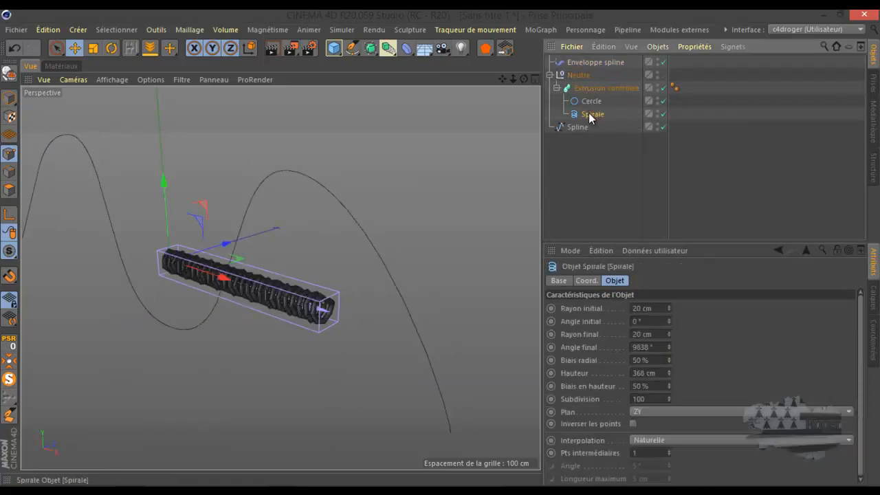
pyautogui.moveTo(668, 370); pyautogui.dragTo(669, 373)
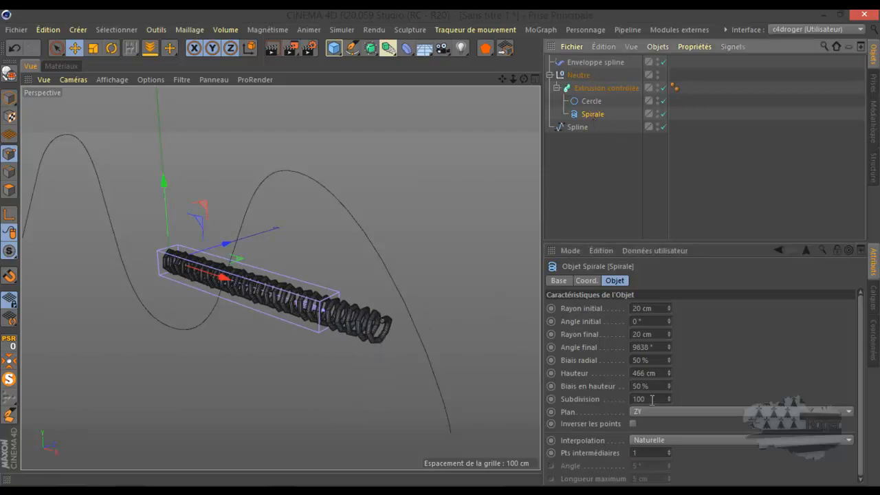
# Set the spiral's Pts intermédiaires to 5.
pyautogui.click(669, 450)
pyautogui.click(669, 450)
pyautogui.click(669, 451)
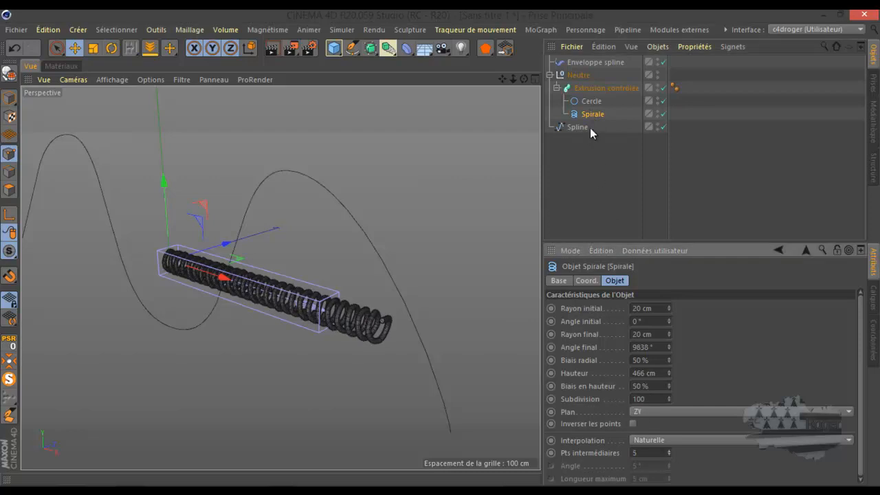
# Put the Enveloppe spline deformer back inside the Neutre group, above the Extrusion contrôlée, and inspect the wrapped coil.
pyautogui.moveTo(587, 61); pyautogui.dragTo(584, 79)
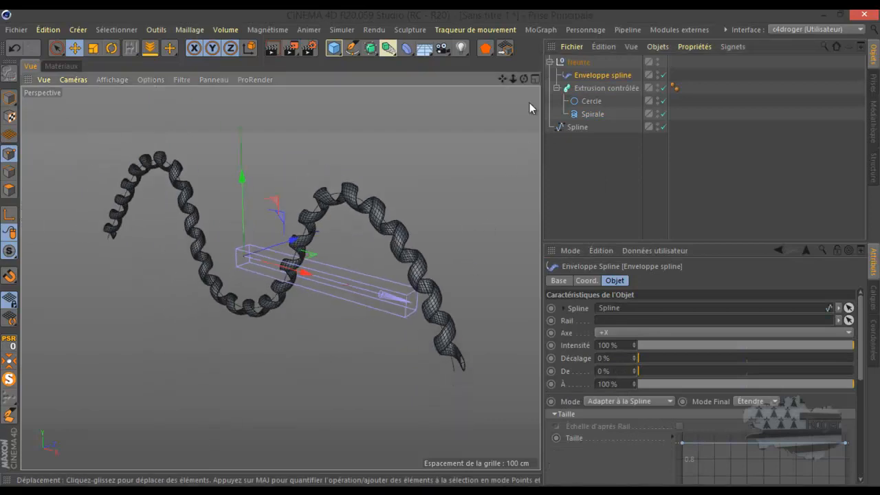
pyautogui.moveTo(524, 79); pyautogui.dragTo(440, 248)
pyautogui.scroll(4, 420, 245)
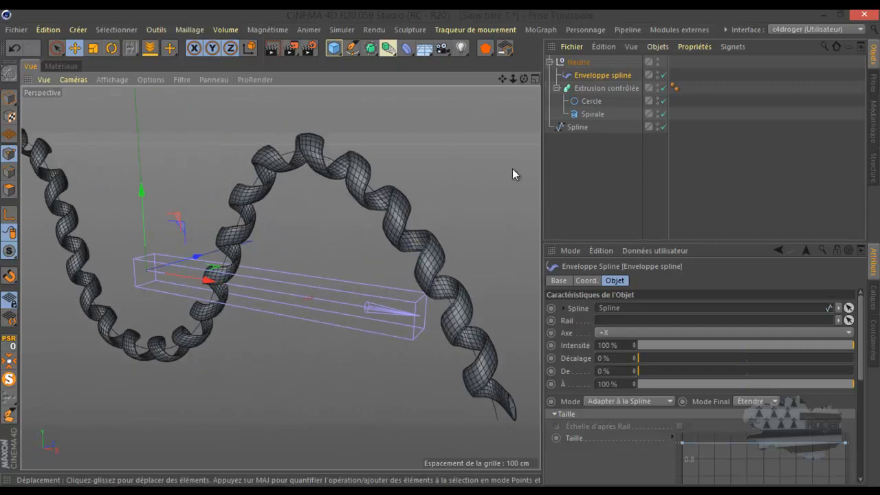
# Make the Enveloppe spline deformer a child of the Spirale inside the Extrusion contrôlée, so it bends the path and keeps the tube section round.
pyautogui.moveTo(503, 79); pyautogui.dragTo(440, 246)
pyautogui.scroll(5, 441, 361)
pyautogui.scroll(-3, 405, 229)
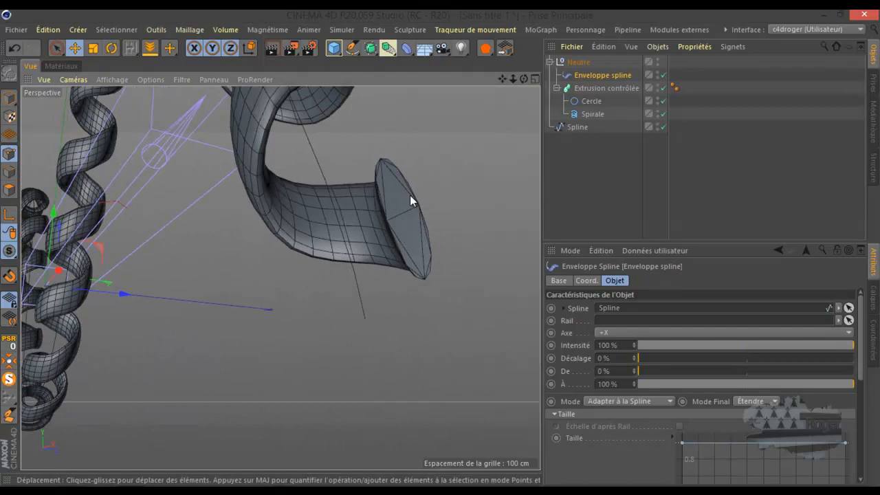
pyautogui.scroll(-6, 399, 295)
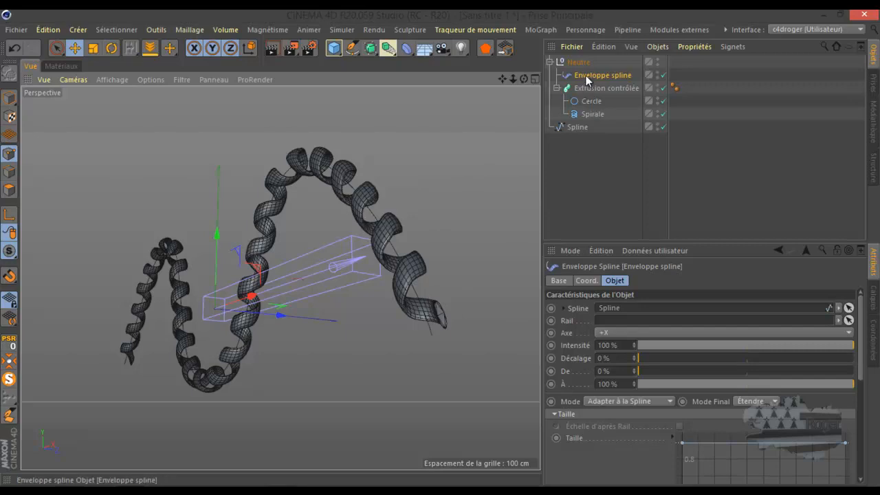
pyautogui.moveTo(587, 80); pyautogui.dragTo(594, 114)
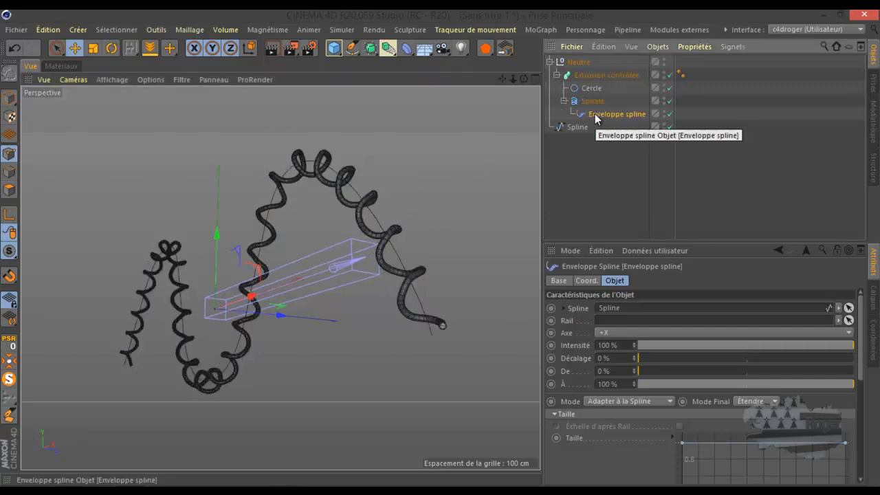
pyautogui.scroll(10, 442, 334)
pyautogui.scroll(-8, 442, 333)
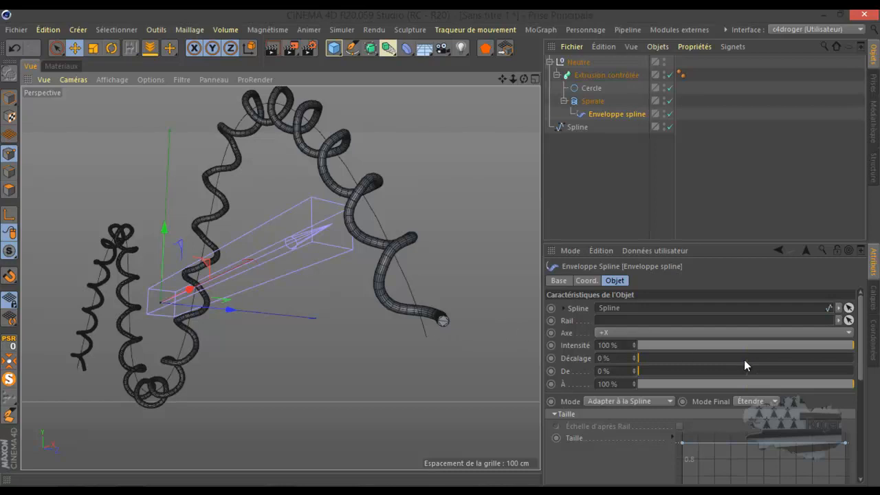
# Try the Enveloppe spline's Intensité at 52 %, restore it to 100 %, and test the Décalage, De and À values.
pyautogui.moveTo(851, 345); pyautogui.dragTo(751, 365)
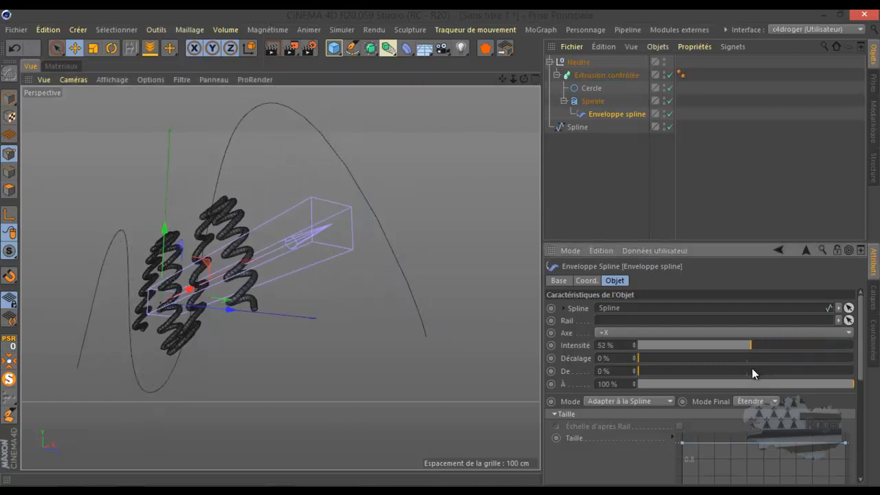
pyautogui.scroll(10, 442, 247)
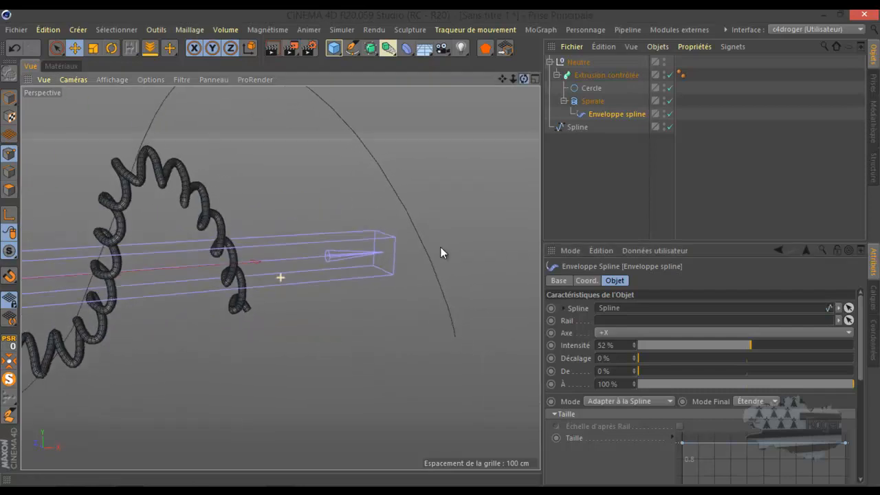
pyautogui.keyDown('alt'); pyautogui.moveTo(441, 247); pyautogui.dragTo(440, 247); pyautogui.keyUp('alt')
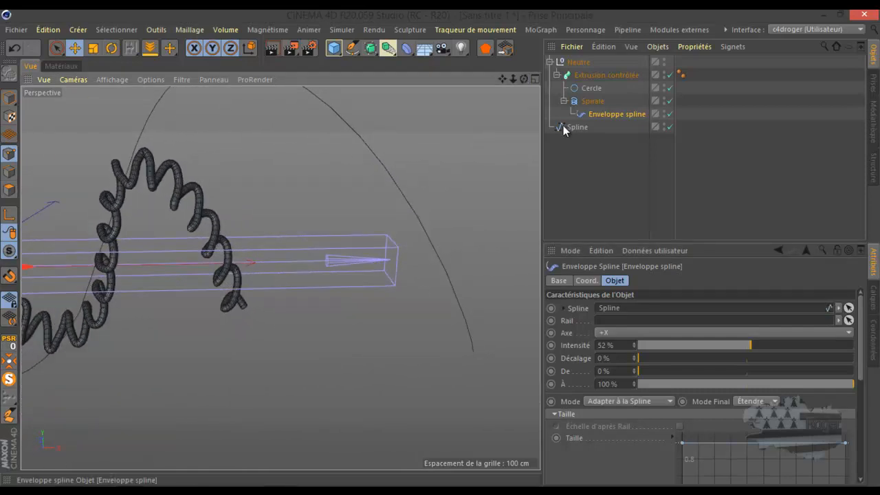
pyautogui.moveTo(750, 343); pyautogui.dragTo(854, 347)
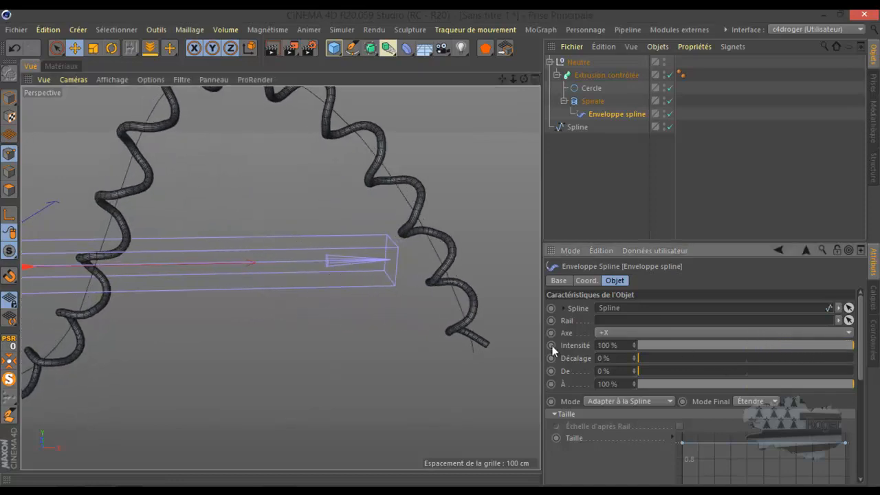
pyautogui.scroll(-2, 427, 345)
pyautogui.keyDown('alt'); pyautogui.moveTo(431, 345); pyautogui.dragTo(458, 345); pyautogui.keyUp('alt')
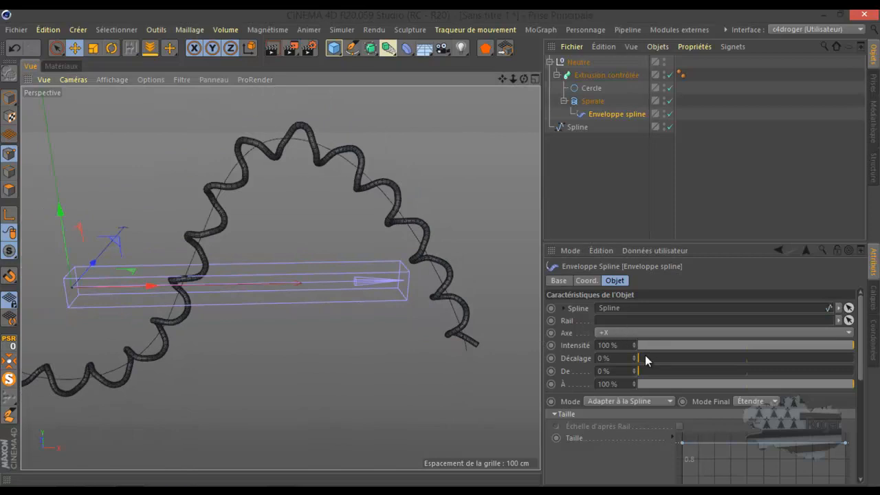
pyautogui.moveTo(644, 356)
pyautogui.mouseDown()
pyautogui.moveTo(666, 358)
pyautogui.moveTo(638, 358)
pyautogui.moveTo(646, 372)
pyautogui.moveTo(676, 371)
pyautogui.moveTo(639, 372)
pyautogui.mouseUp()
pyautogui.moveTo(852, 383)
pyautogui.mouseDown()
pyautogui.moveTo(804, 383)
pyautogui.moveTo(864, 389)
pyautogui.mouseUp()
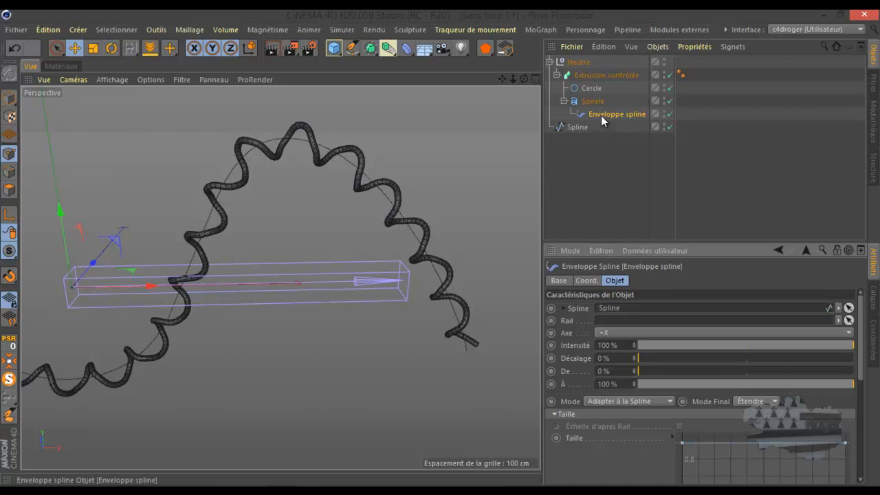
# Select the wavy Spline and, in the full-size Avant view, move its right end point inward and slightly up.
pyautogui.click(576, 127)
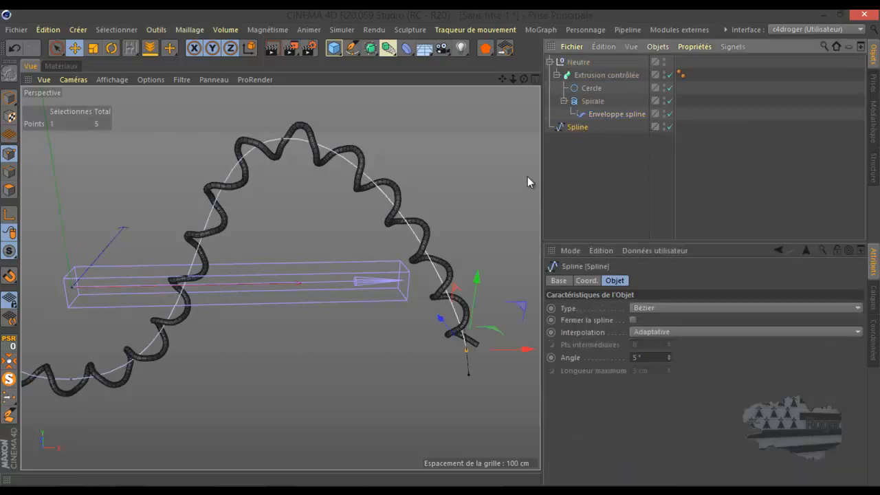
pyautogui.scroll(-3, 370, 363)
pyautogui.scroll(-1, 374, 362)
pyautogui.middleClick(384, 349)
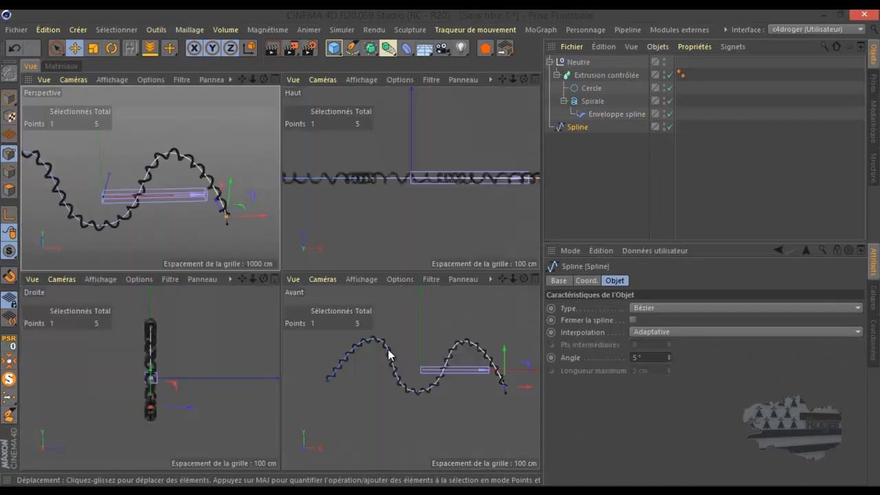
pyautogui.middleClick(383, 349)
pyautogui.scroll(1, 383, 347)
pyautogui.scroll(1, 383, 294)
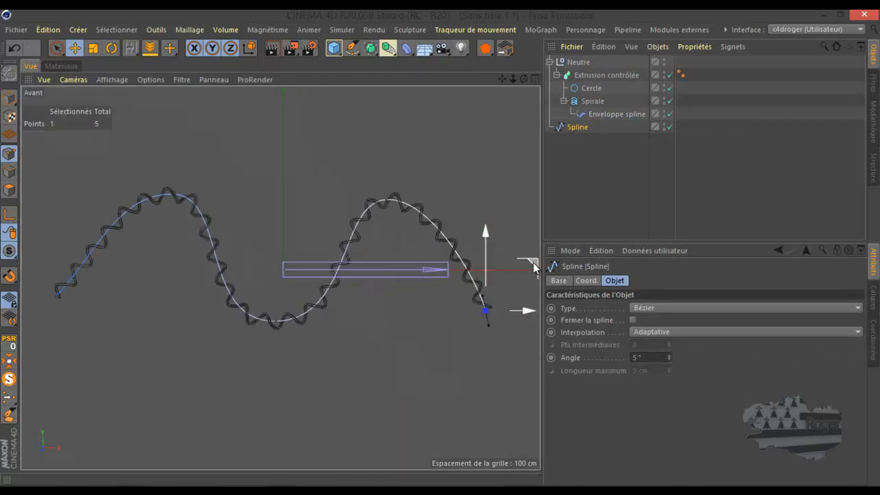
pyautogui.moveTo(533, 263); pyautogui.dragTo(475, 241)
# Move the spline's middle valley point up and inward, reposition the right crest point lower, and shorten the crest's tangents.
pyautogui.click(276, 319)
pyautogui.moveTo(319, 271); pyautogui.dragTo(379, 229)
pyautogui.click(387, 199)
pyautogui.moveTo(391, 153); pyautogui.dragTo(446, 181)
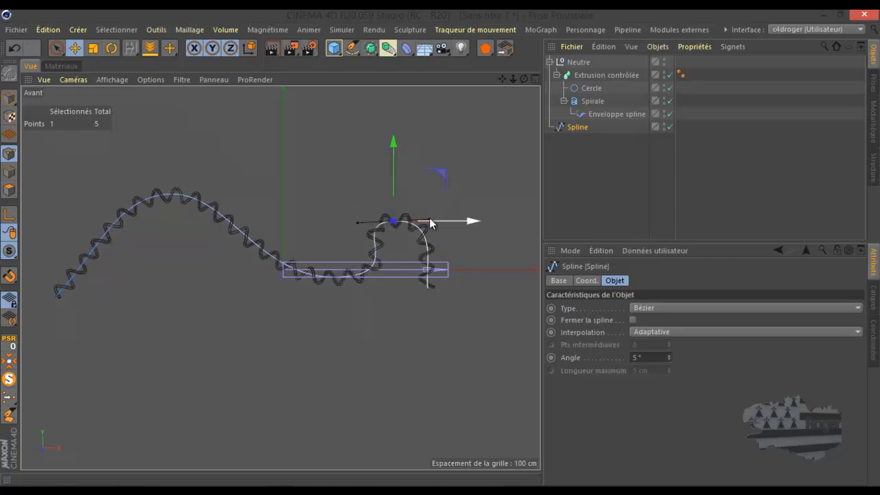
pyautogui.moveTo(357, 223); pyautogui.dragTo(369, 219)
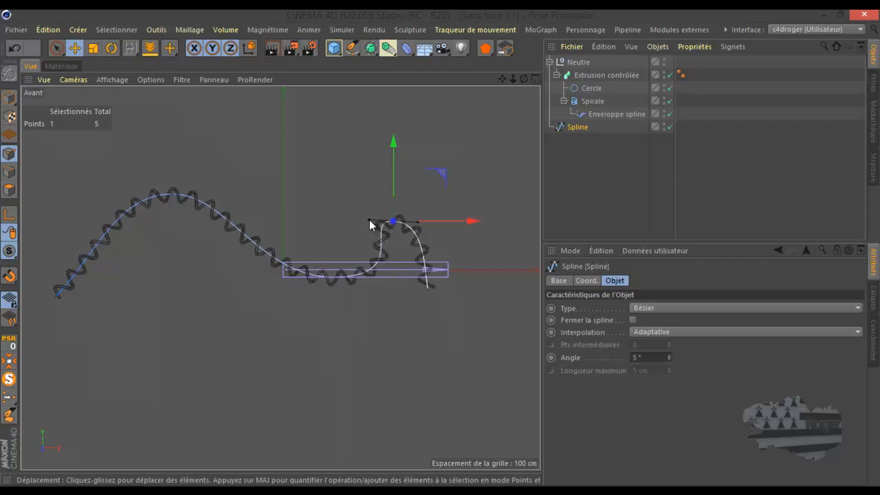
pyautogui.moveTo(456, 220); pyautogui.dragTo(464, 219)
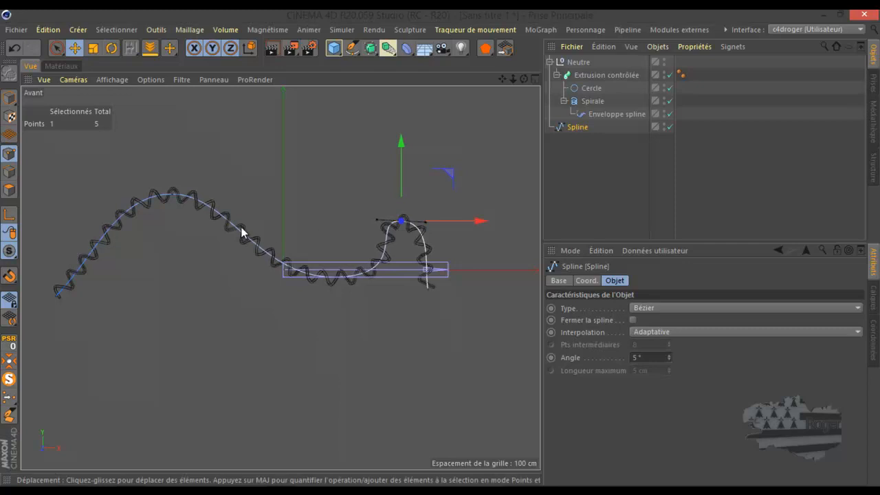
# Move the spline's left crest and left end point inward to compact the wave, and shorten the left crest's tangents.
pyautogui.click(174, 196)
pyautogui.moveTo(222, 147); pyautogui.dragTo(312, 189)
pyautogui.click(57, 298)
pyautogui.moveTo(95, 294); pyautogui.dragTo(228, 252)
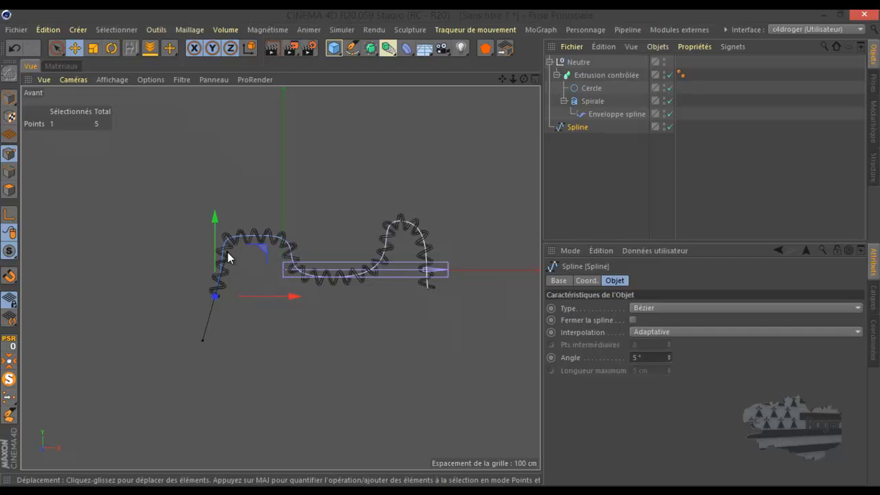
pyautogui.click(260, 234)
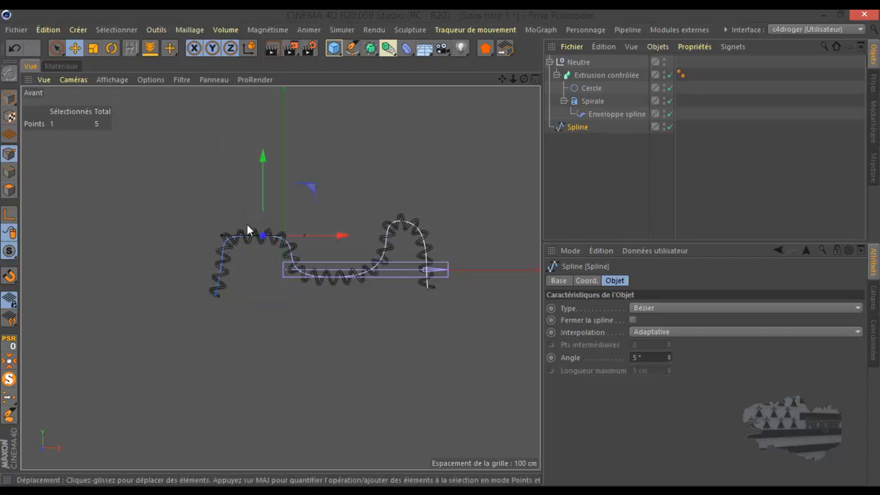
pyautogui.moveTo(222, 234); pyautogui.dragTo(240, 240)
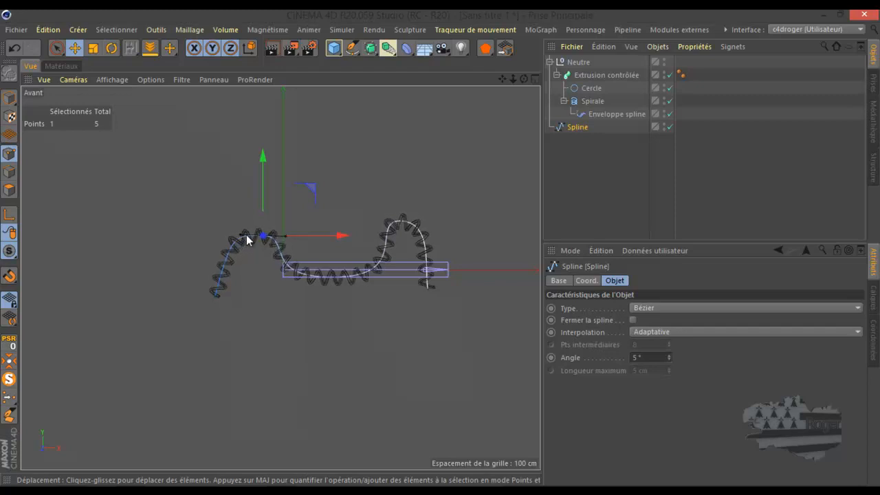
# Shift the spline's left crest and end point together further right, shorten the valley point's tangents and center the valley between the crests.
pyautogui.keyDown('shift'); pyautogui.click(215, 294); pyautogui.keyUp('shift')
pyautogui.moveTo(309, 265); pyautogui.dragTo(332, 267)
pyautogui.click(336, 278)
pyautogui.moveTo(281, 277); pyautogui.dragTo(314, 278)
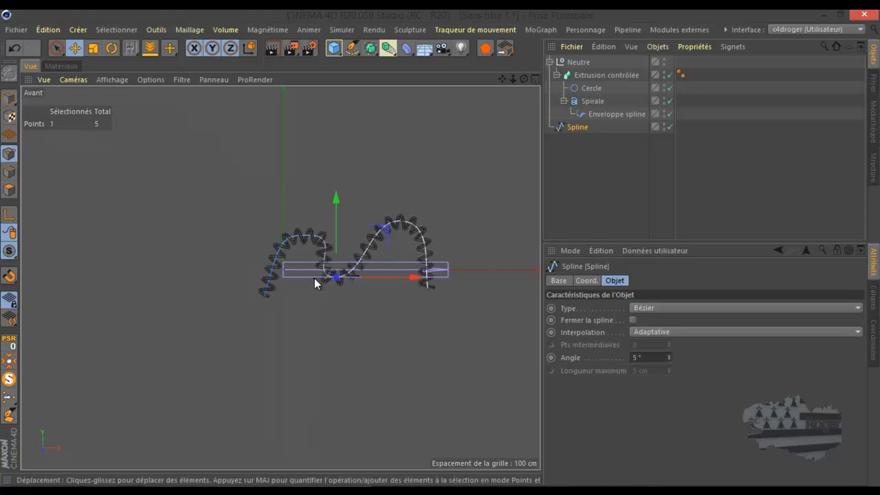
pyautogui.moveTo(384, 229); pyautogui.dragTo(401, 219)
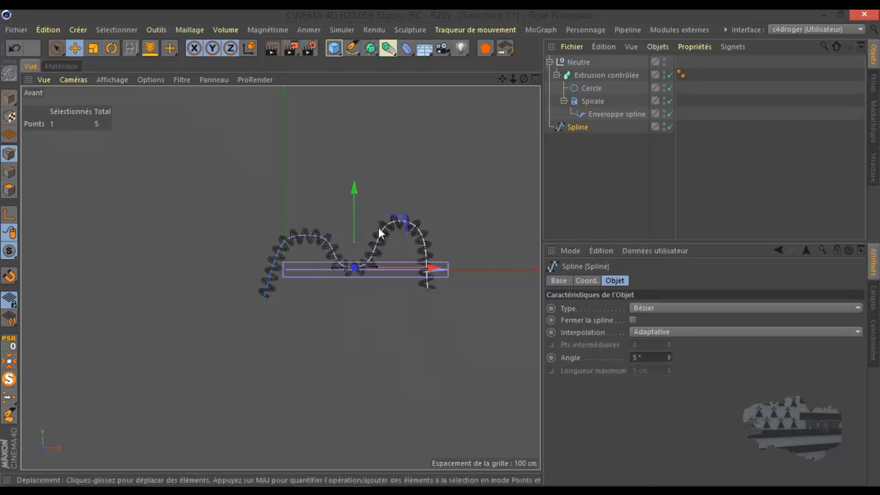
# Return to the full-size Perspective view and raise the spiral's Angle final to 15504°.
pyautogui.middleClick(220, 241)
pyautogui.middleClick(192, 220)
pyautogui.scroll(5, 301, 327)
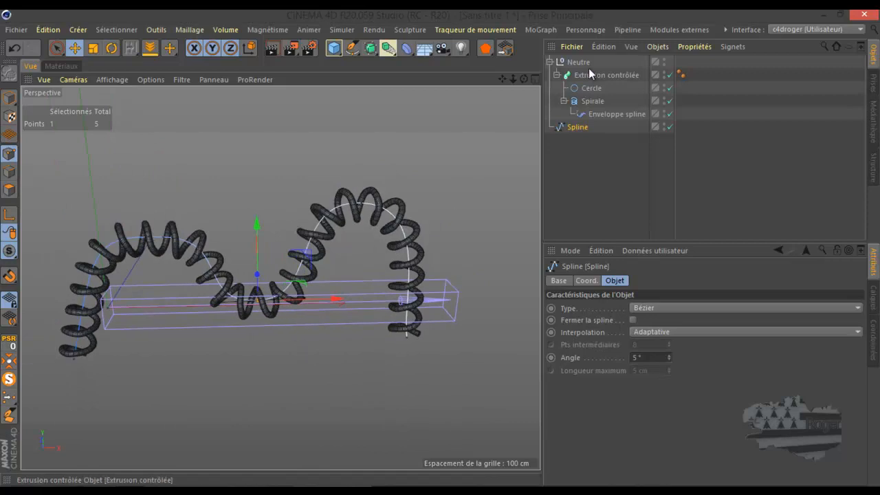
pyautogui.click(592, 100)
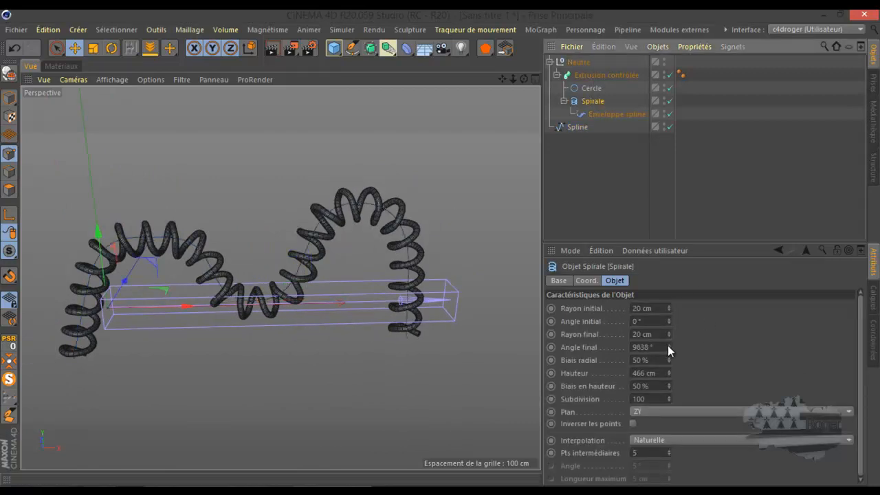
pyautogui.moveTo(669, 345)
pyautogui.mouseDown()
pyautogui.moveTo(703, 189)
pyautogui.moveTo(670, 293)
pyautogui.moveTo(671, 356)
pyautogui.moveTo(670, 279)
pyautogui.moveTo(672, 386)
pyautogui.moveTo(669, 346)
pyautogui.mouseUp()
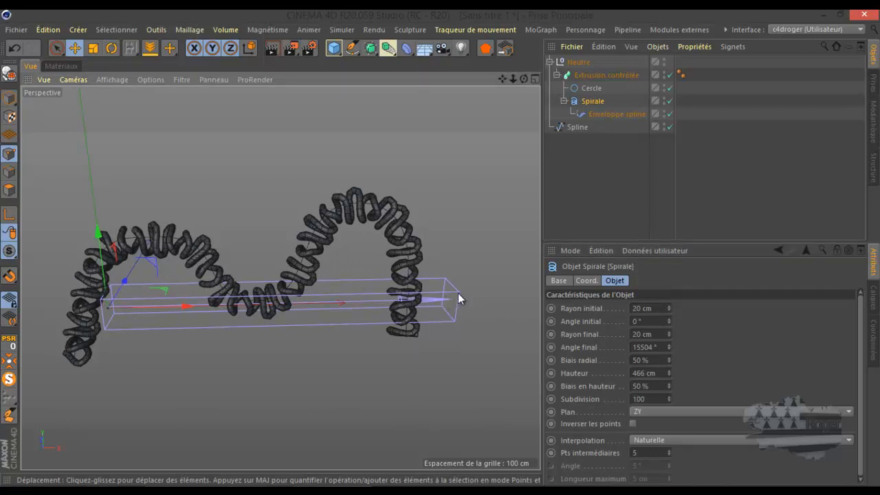
# Fix the Enveloppe spline's boîte englobante and set its centre X to 218 and its dimensions to 532.33, 326.547 and 169.305.
pyautogui.click(602, 115)
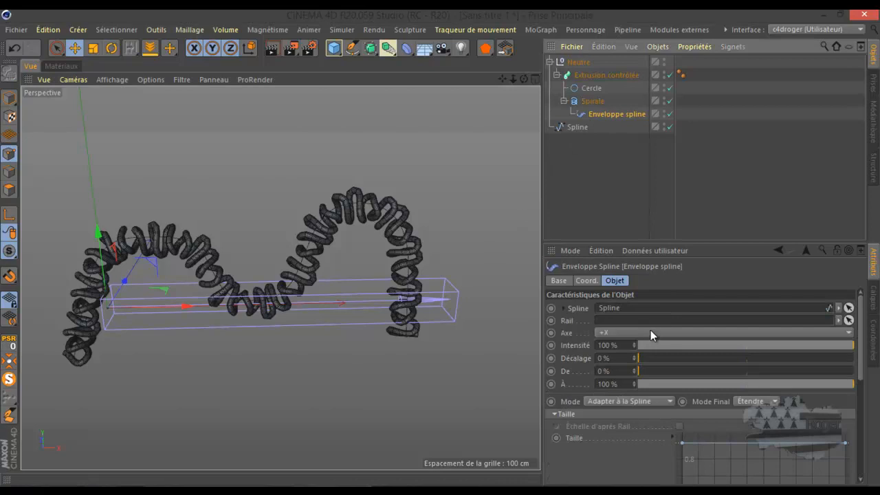
pyautogui.moveTo(663, 240); pyautogui.dragTo(653, 155)
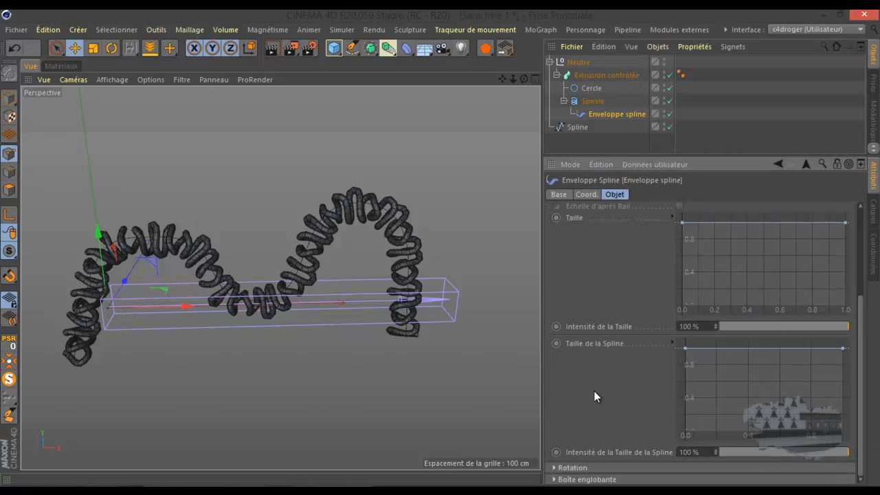
pyautogui.click(554, 479)
pyautogui.scroll(-2, 577, 433)
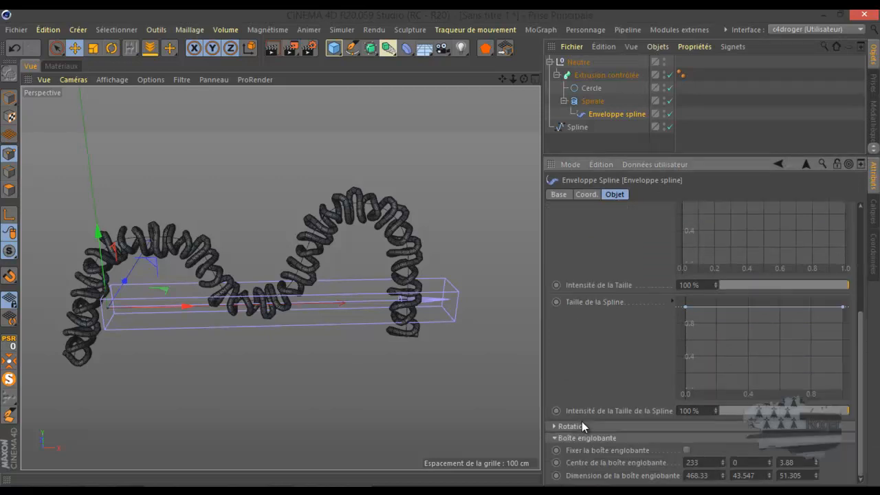
pyautogui.click(687, 450)
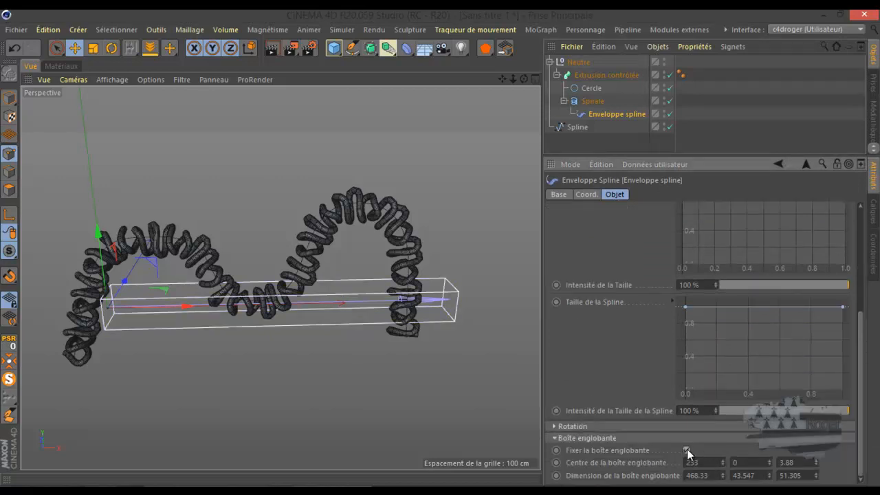
pyautogui.moveTo(722, 457); pyautogui.dragTo(814, 473)
pyautogui.click(815, 473)
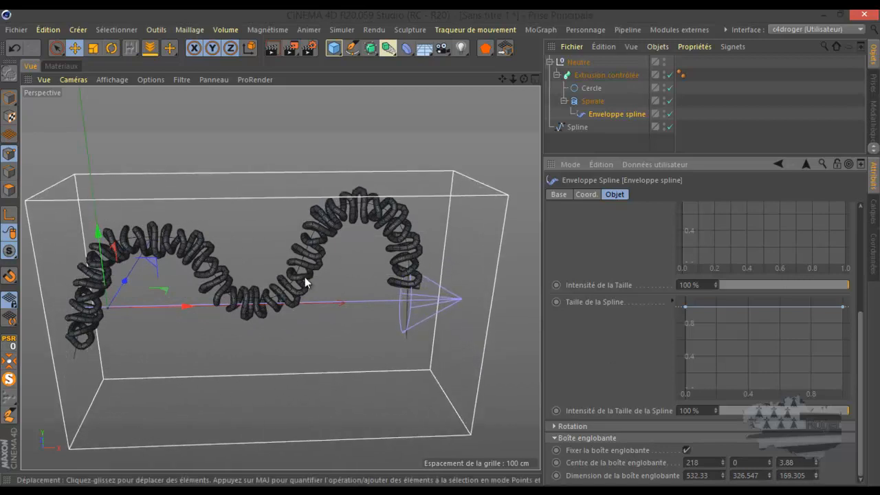
# Inspect the tightly wound coil and delete the wavy Spline that guides the deformer.
pyautogui.scroll(4, 305, 280)
pyautogui.scroll(-4, 304, 278)
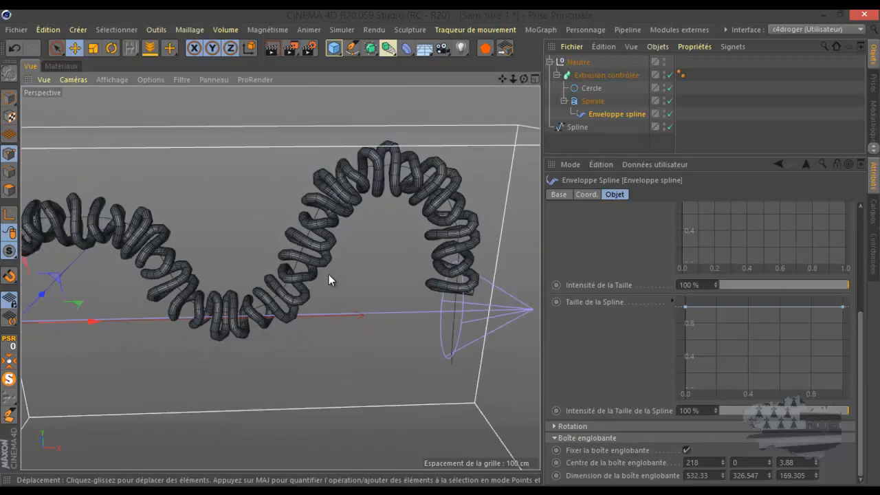
pyautogui.click(575, 127)
pyautogui.press('Delete')
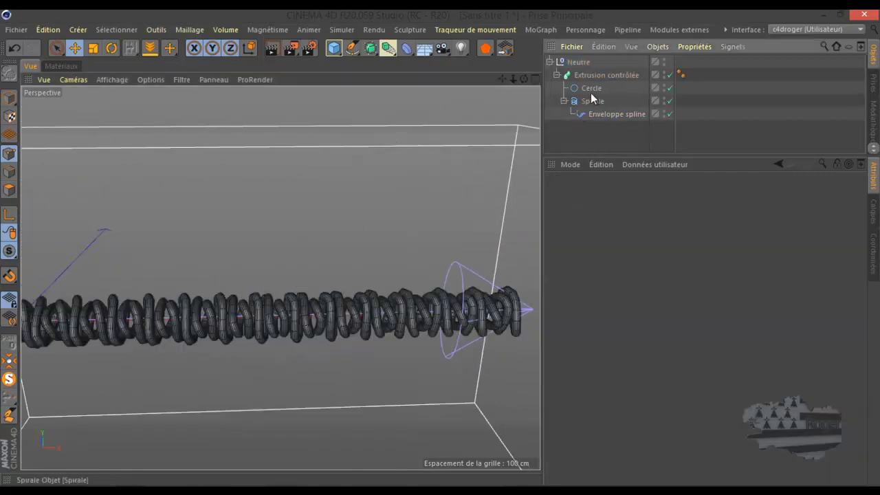
# Reduce the spiral's Angle final to 10795° and switch to the four-view layout.
pyautogui.click(600, 113)
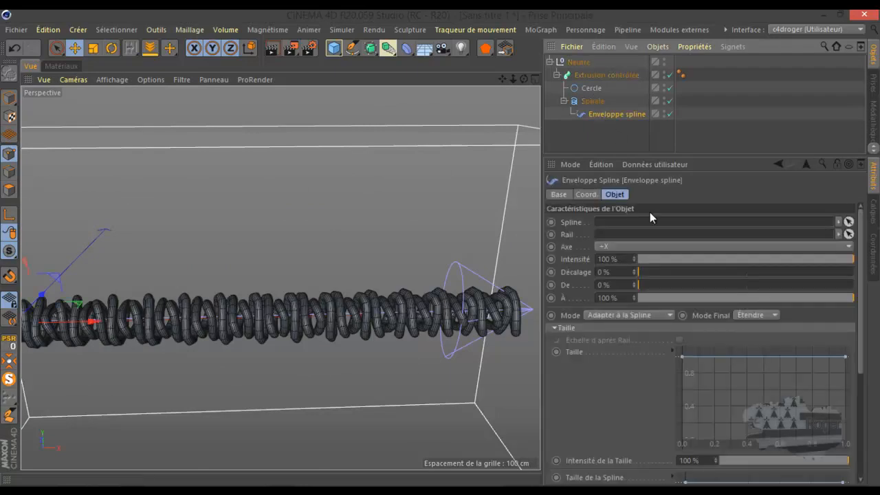
pyautogui.click(603, 102)
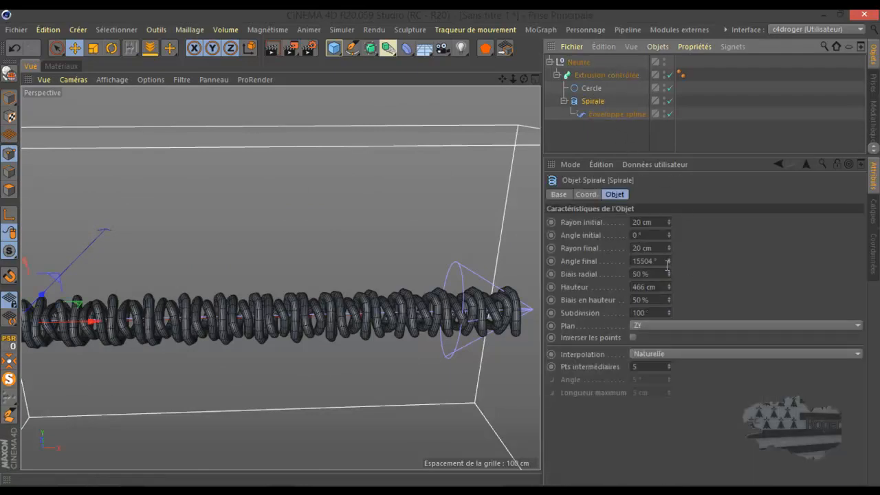
pyautogui.moveTo(668, 263)
pyautogui.mouseDown()
pyautogui.moveTo(675, 330)
pyautogui.moveTo(678, 264)
pyautogui.moveTo(672, 326)
pyautogui.moveTo(671, 286)
pyautogui.moveTo(678, 306)
pyautogui.moveTo(669, 266)
pyautogui.mouseUp()
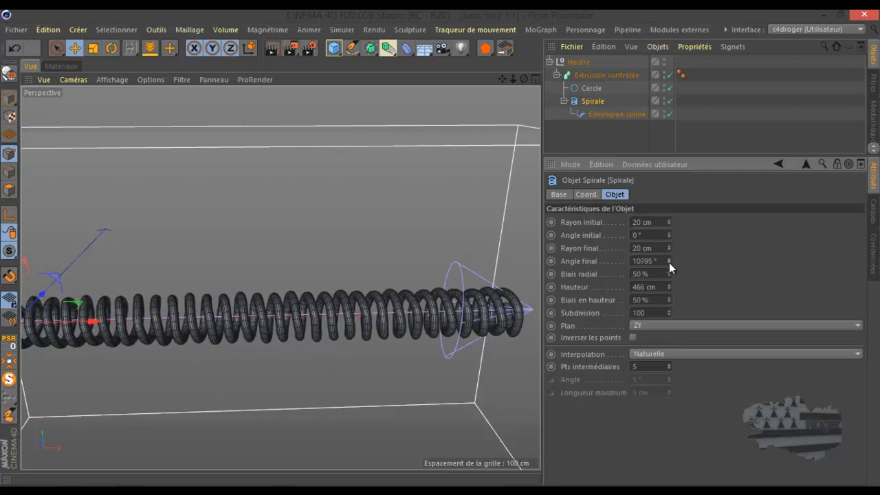
pyautogui.middleClick(318, 222)
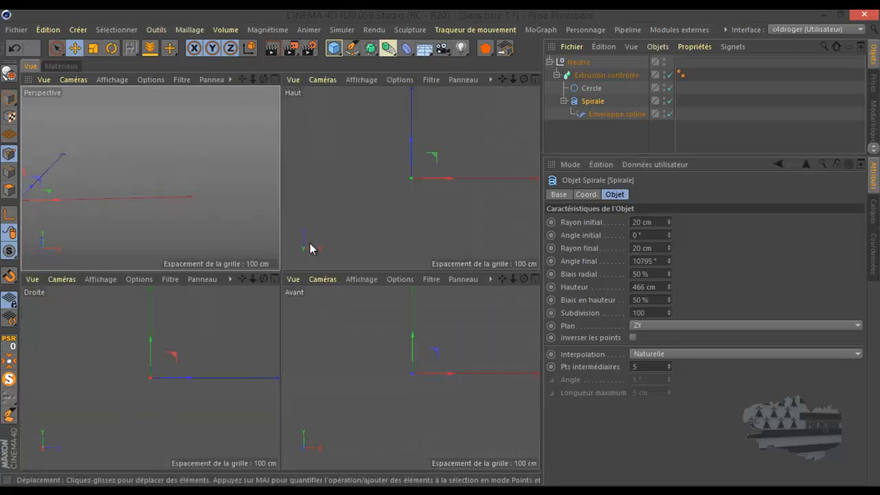
# Sketch a wavy guide spline freehand just above the coil in the Front view, spanning most of the coil's length.
pyautogui.middleClick(361, 402)
pyautogui.scroll(6, 403, 246)
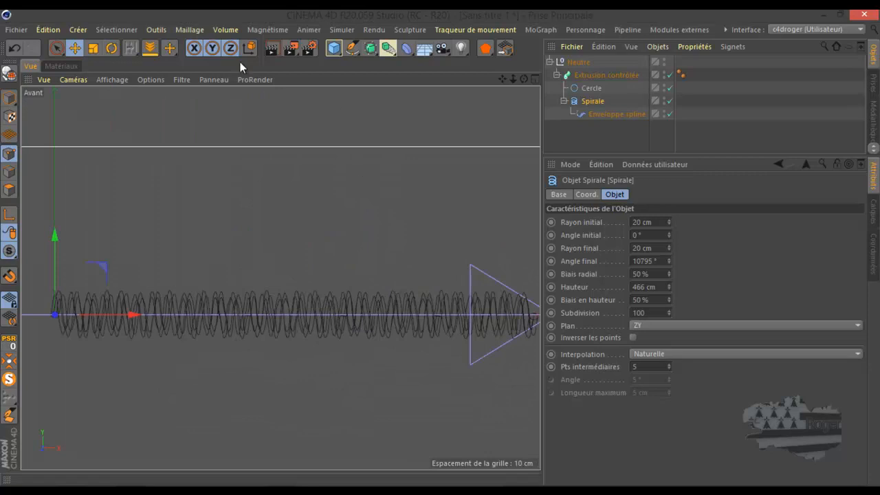
pyautogui.click(350, 49)
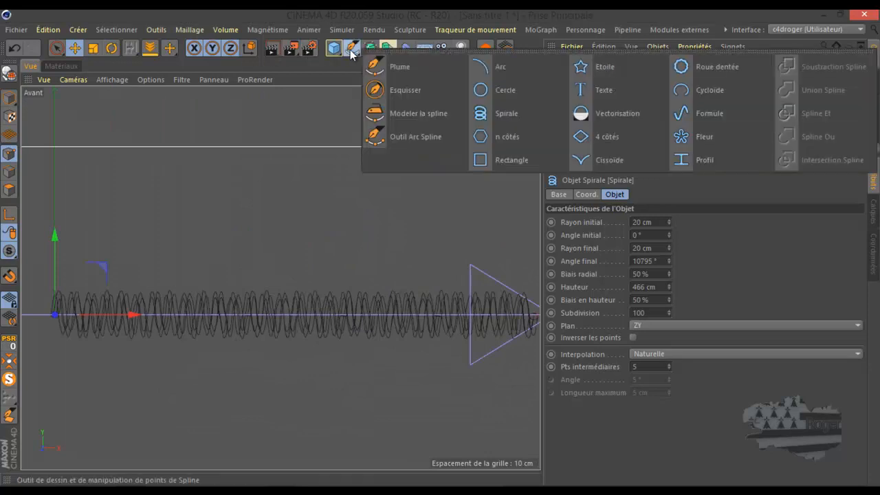
pyautogui.click(390, 90)
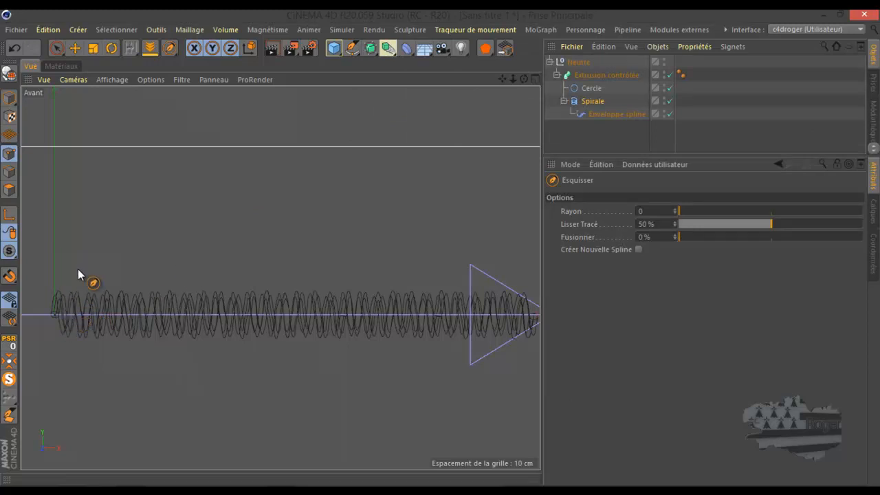
pyautogui.moveTo(219, 265)
pyautogui.mouseDown()
pyautogui.moveTo(318, 292)
pyautogui.moveTo(436, 261)
pyautogui.mouseUp()
pyautogui.moveTo(497, 256); pyautogui.dragTo(506, 256)
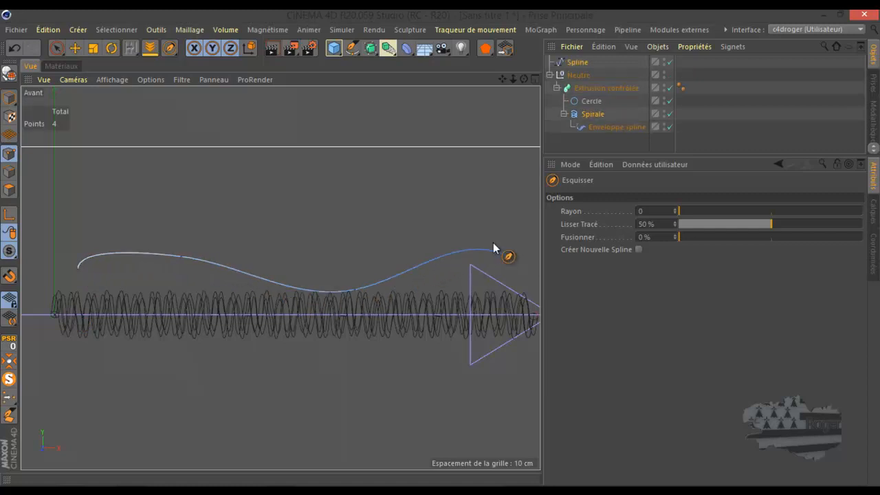
# Assign the newly sketched Spline as the guide spline of the Enveloppe spline deformer and inspect the bent coil in Perspective.
pyautogui.middleClick(226, 132)
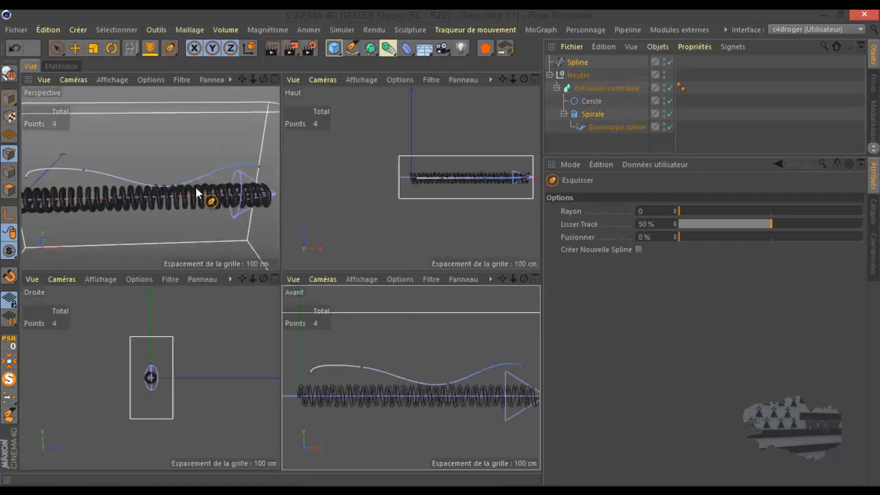
pyautogui.middleClick(241, 206)
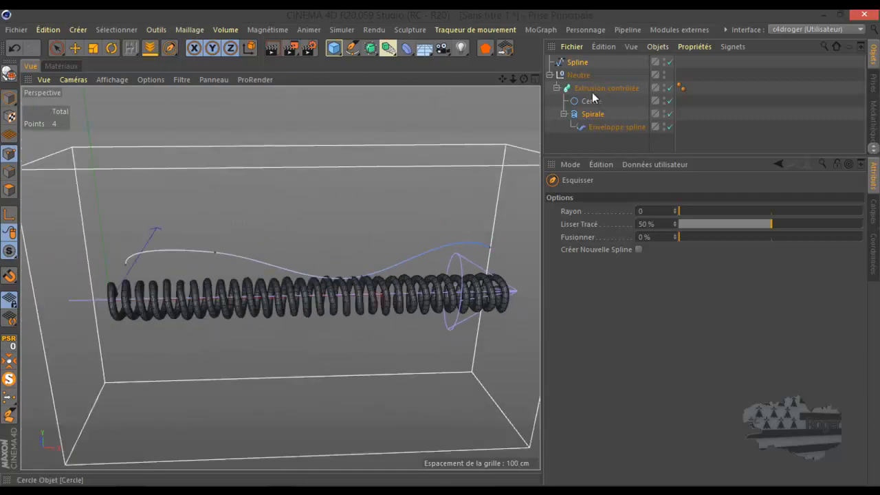
pyautogui.click(595, 128)
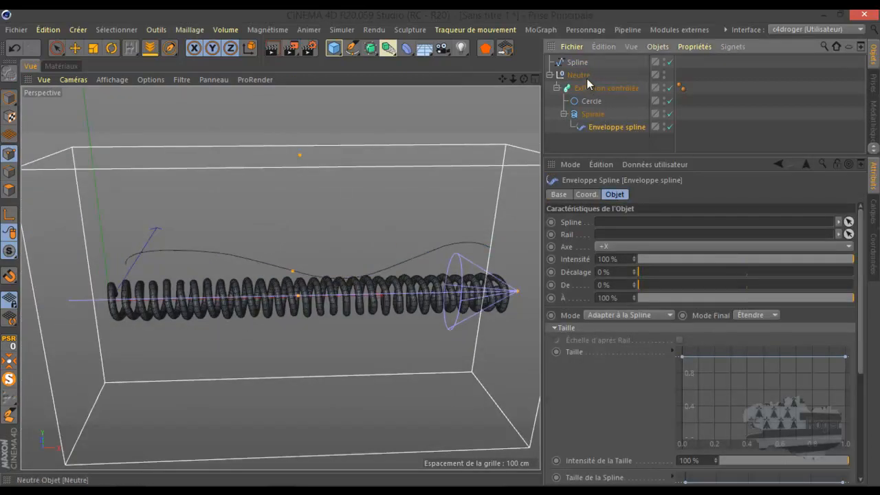
pyautogui.moveTo(579, 63); pyautogui.dragTo(640, 221)
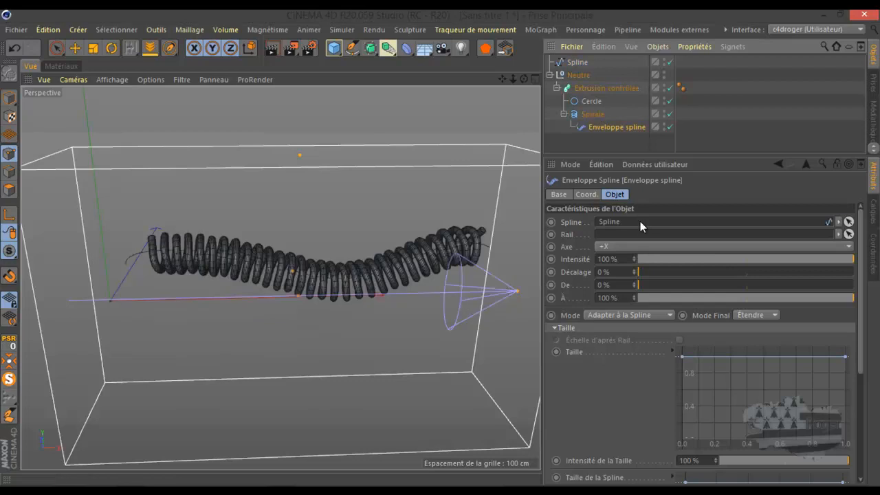
pyautogui.scroll(6, 355, 282)
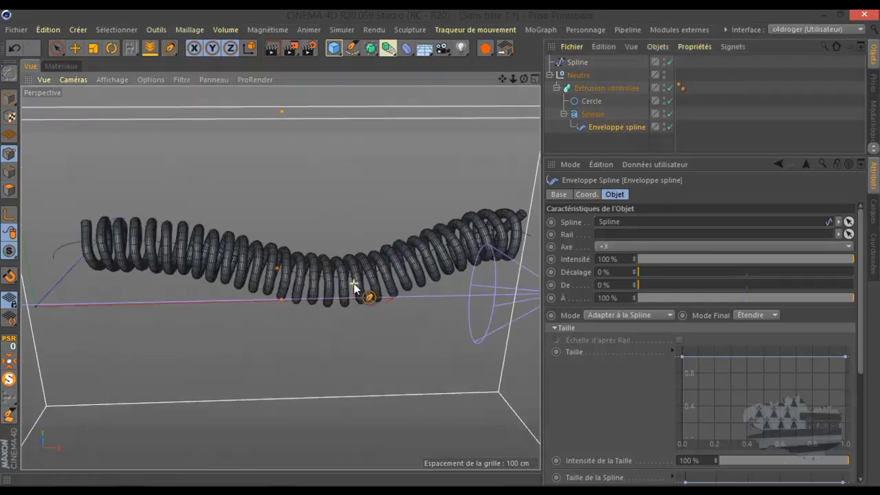
# Move the Enveloppe spline deformer slightly with the Move tool in the Perspective view.
pyautogui.scroll(-8, 353, 284)
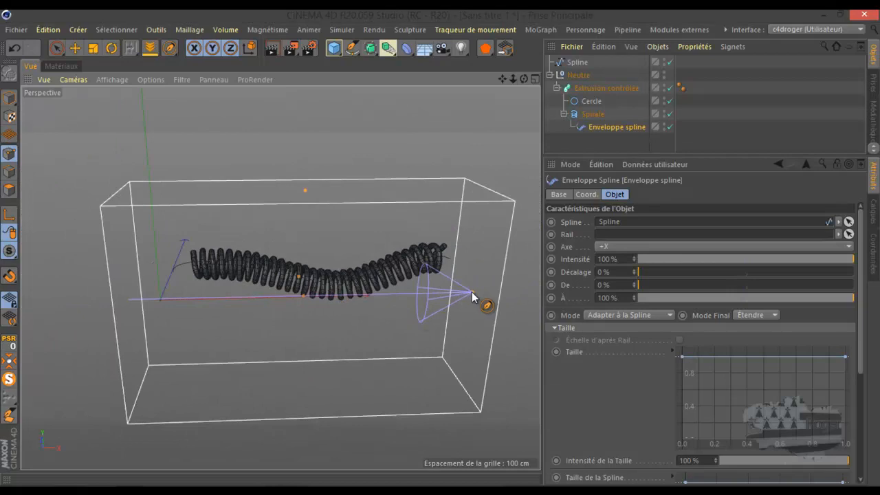
pyautogui.click(74, 48)
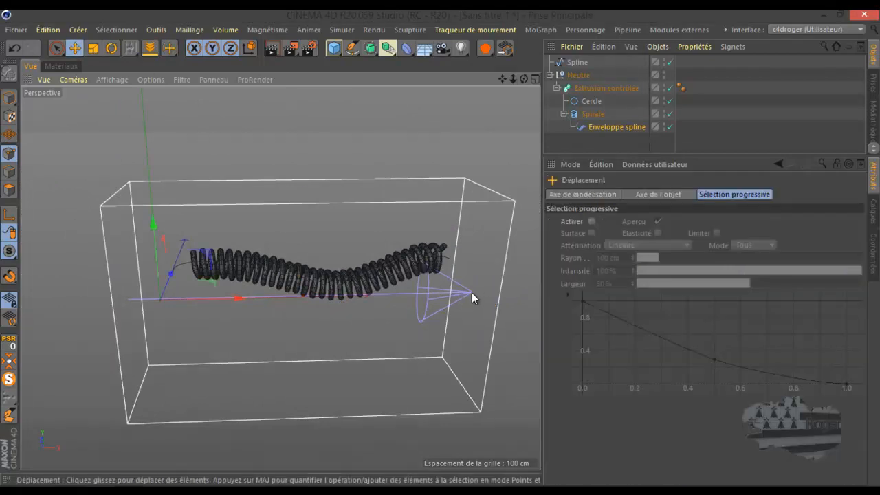
pyautogui.moveTo(475, 292)
pyautogui.mouseDown()
pyautogui.moveTo(373, 294)
pyautogui.moveTo(469, 295)
pyautogui.mouseUp()
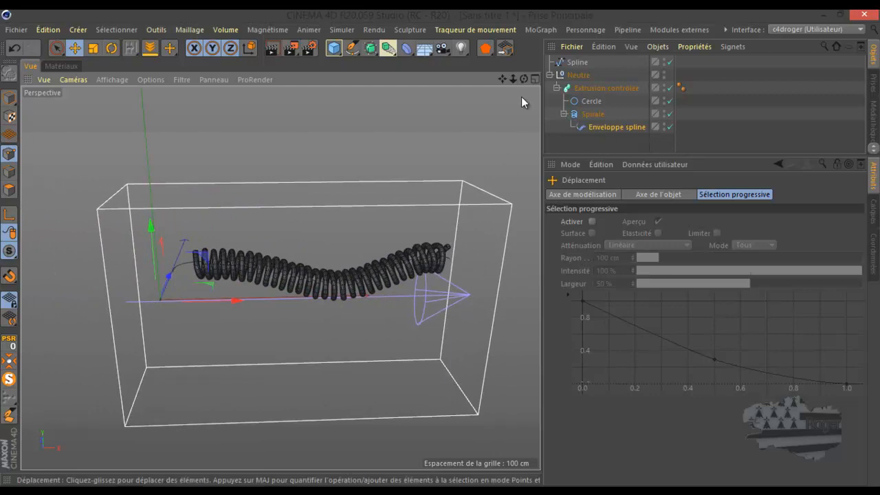
pyautogui.click(333, 49)
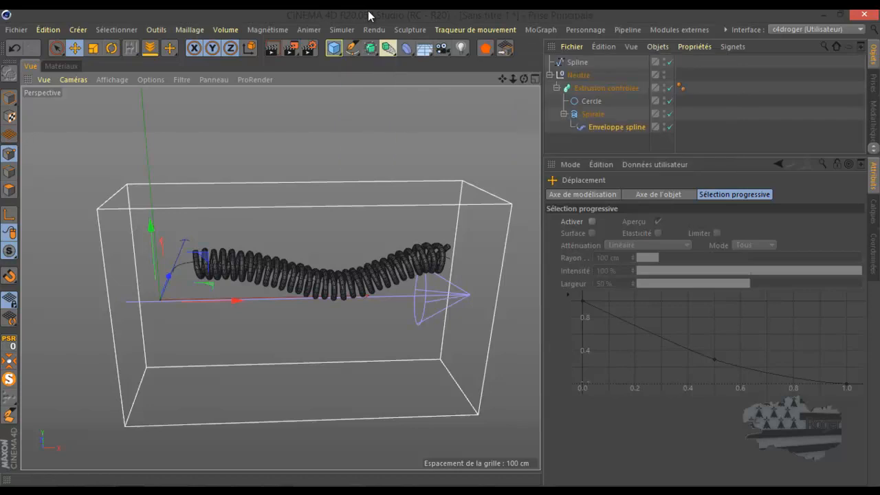
pyautogui.moveTo(351, 48); pyautogui.dragTo(559, 124)
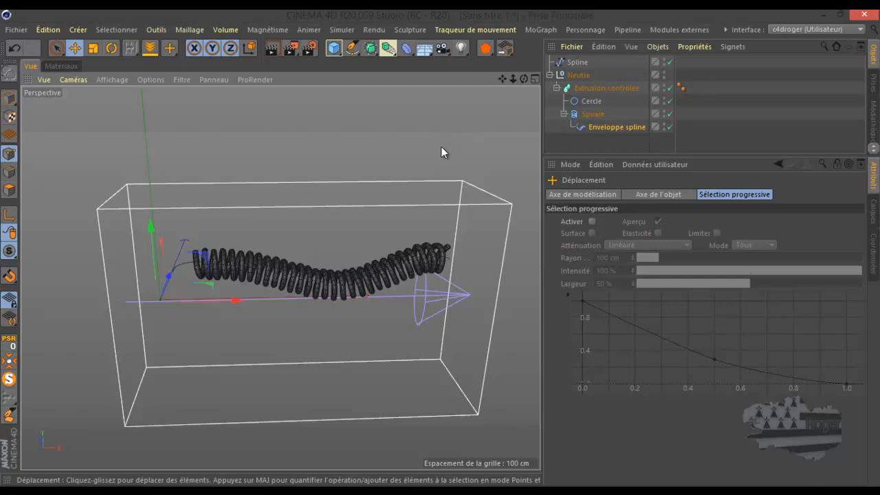
pyautogui.click(402, 52)
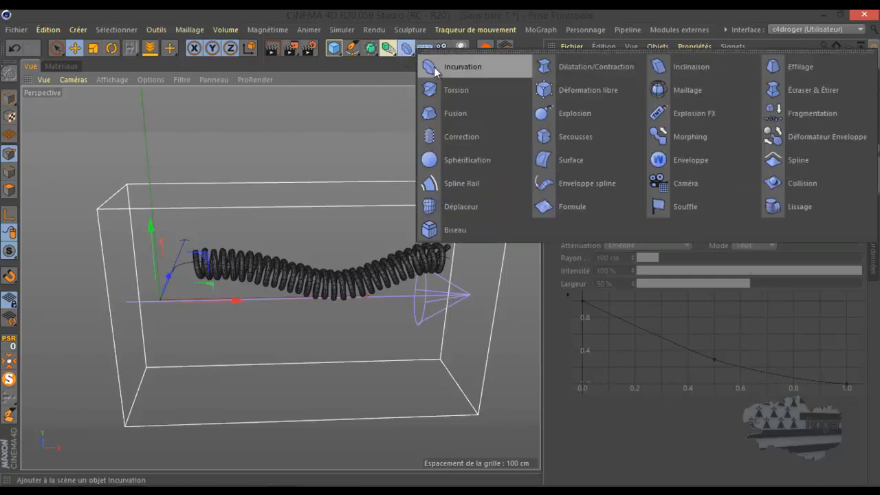